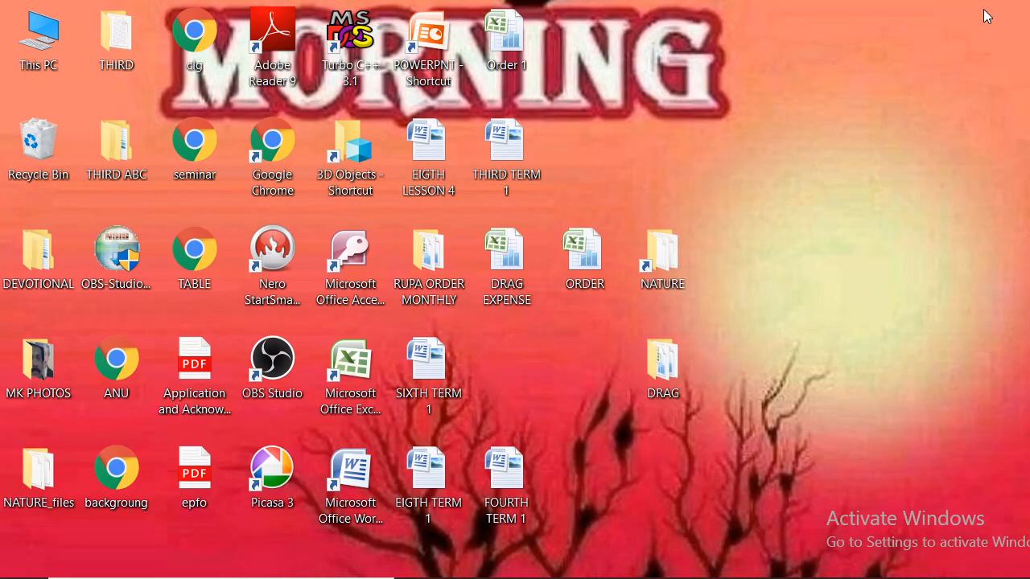
# Launch Google Chrome with the Person 1 profile
pyautogui.moveTo(983, 9); pyautogui.dragTo(800, 51)
pyautogui.doubleClick(274, 155)
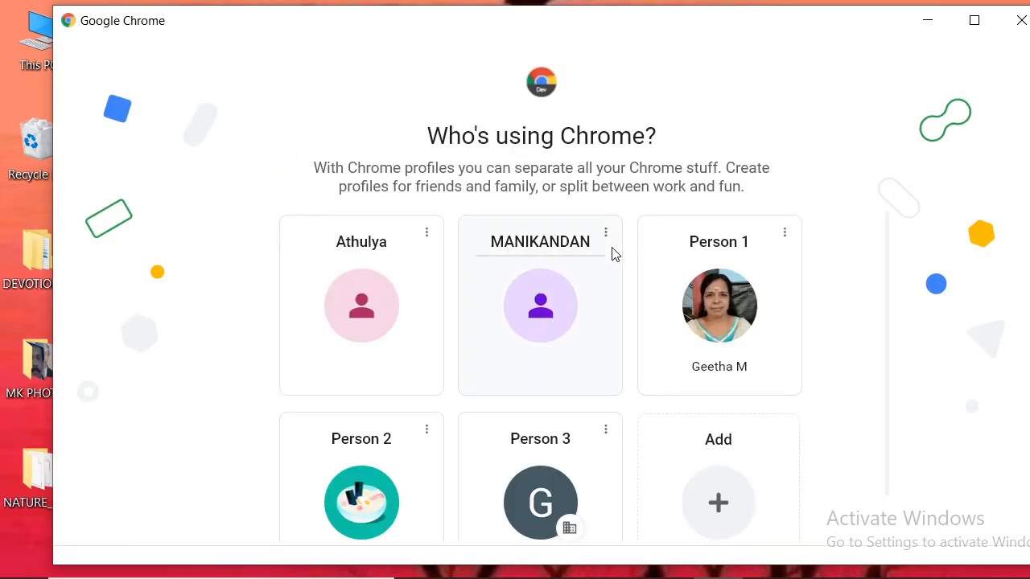
pyautogui.click(722, 316)
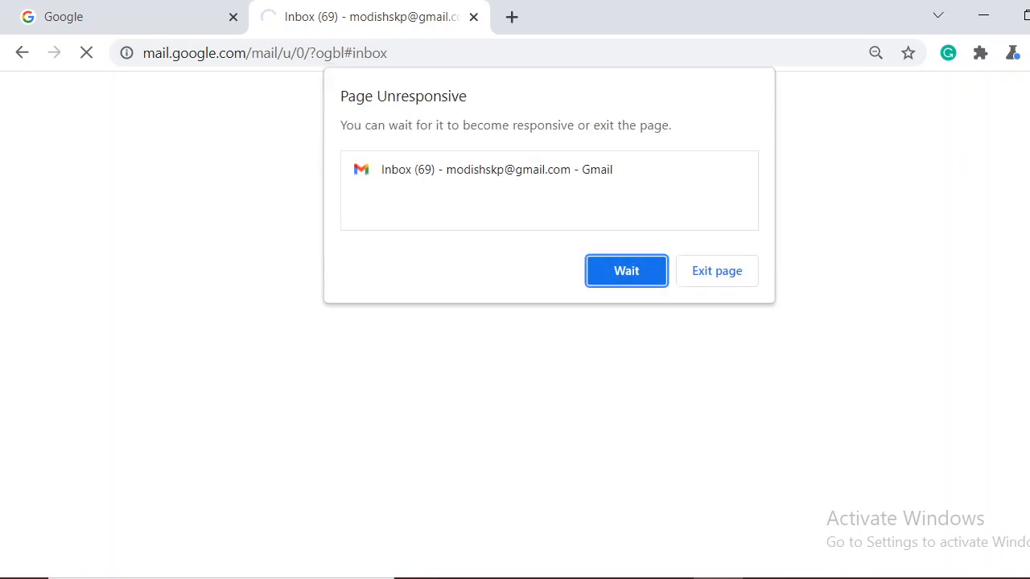
# Leave and close the frozen Gmail inbox tab, then open a fresh new tab
pyautogui.click(725, 276)
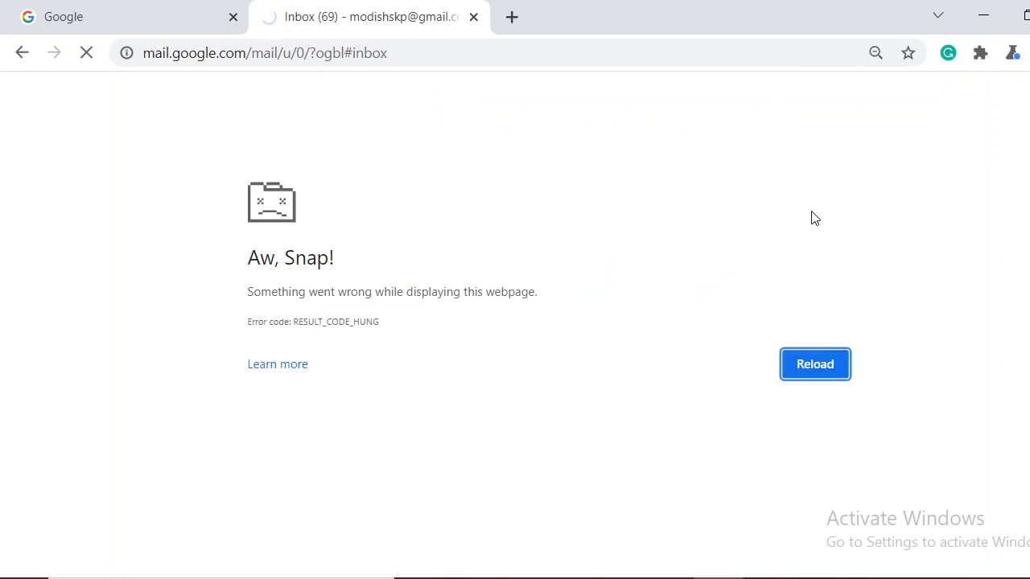
pyautogui.click(475, 17)
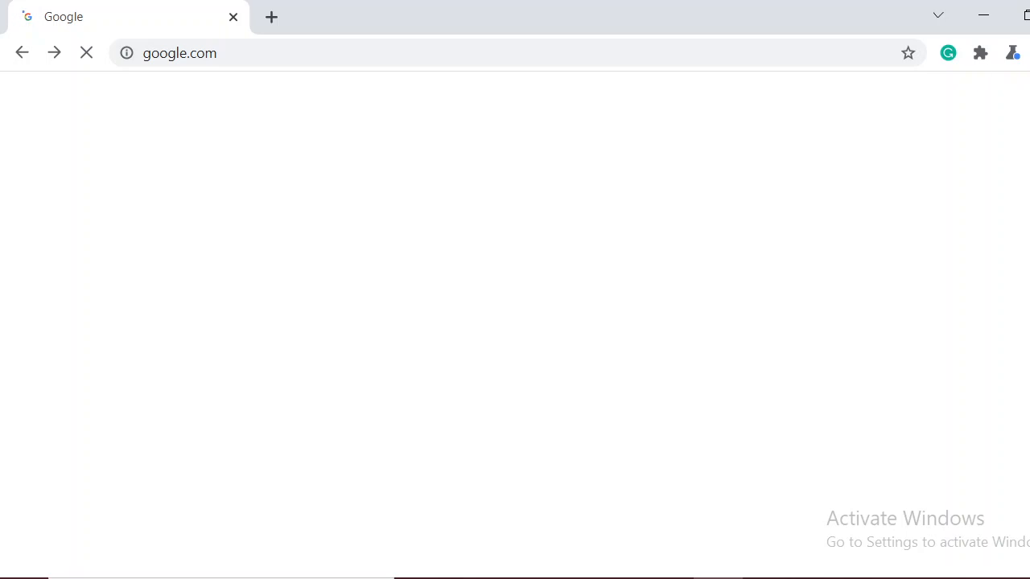
pyautogui.click(1029, 53)
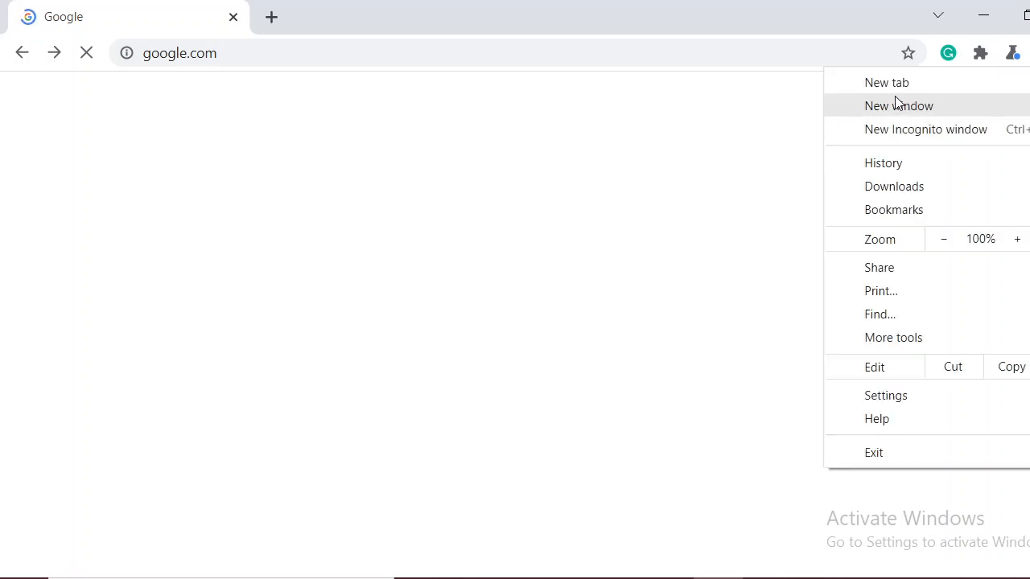
pyautogui.click(902, 84)
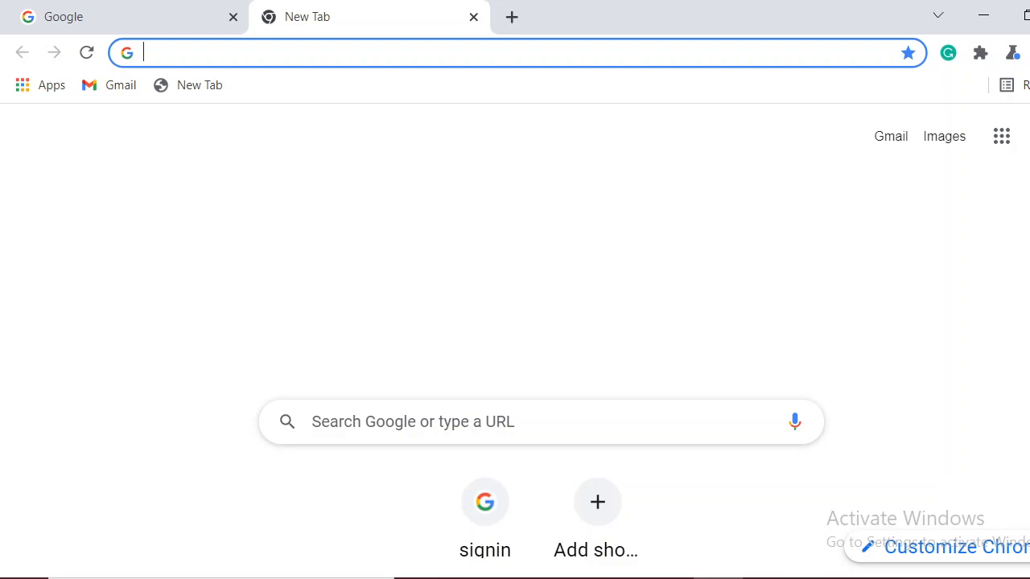
# From Chrome's sign-in page, enter an email address, then switch to creating a new Google Account
pyautogui.click(541, 322)
pyautogui.scroll(-1, 540, 322)
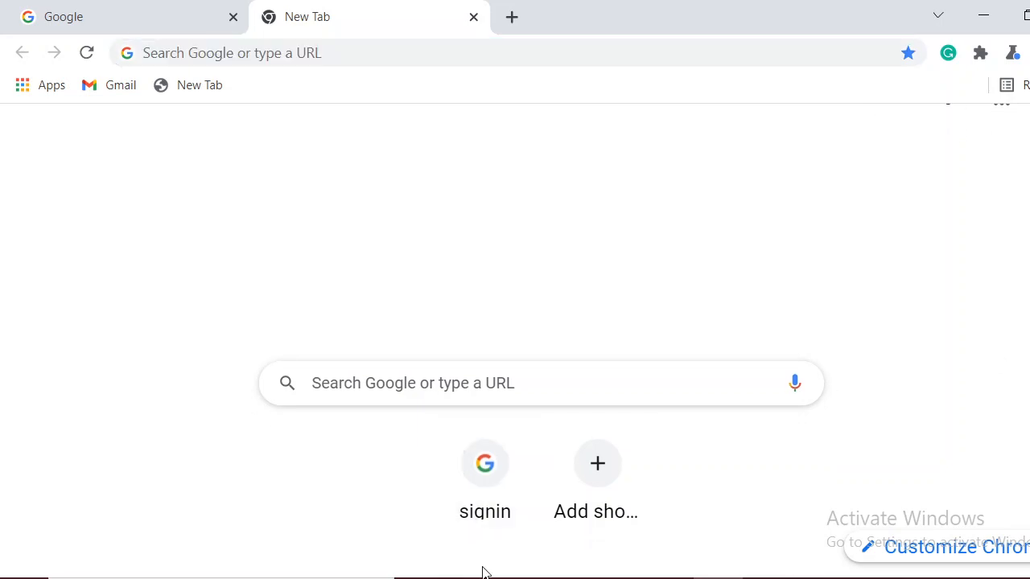
pyautogui.click(494, 483)
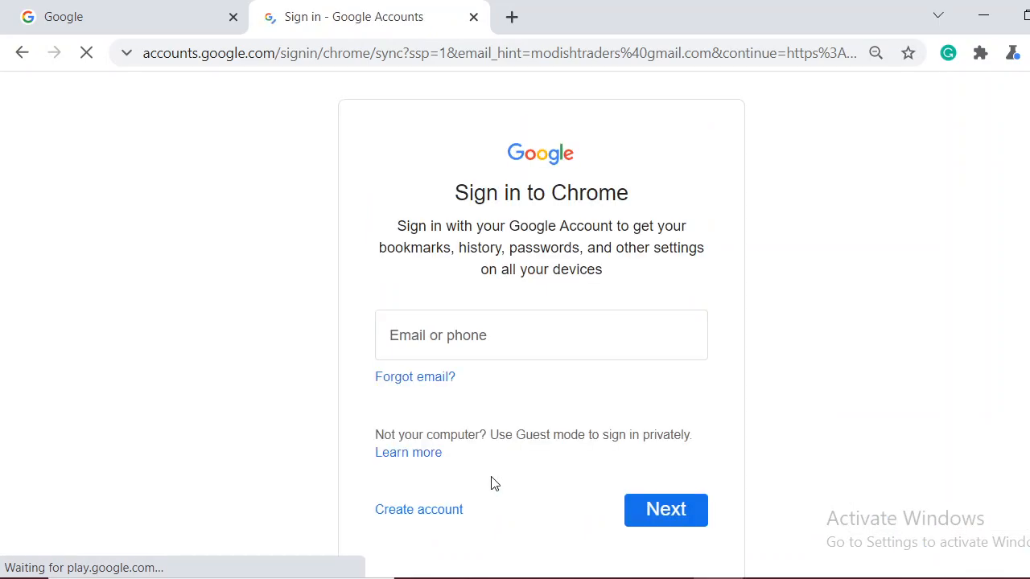
pyautogui.click(505, 354)
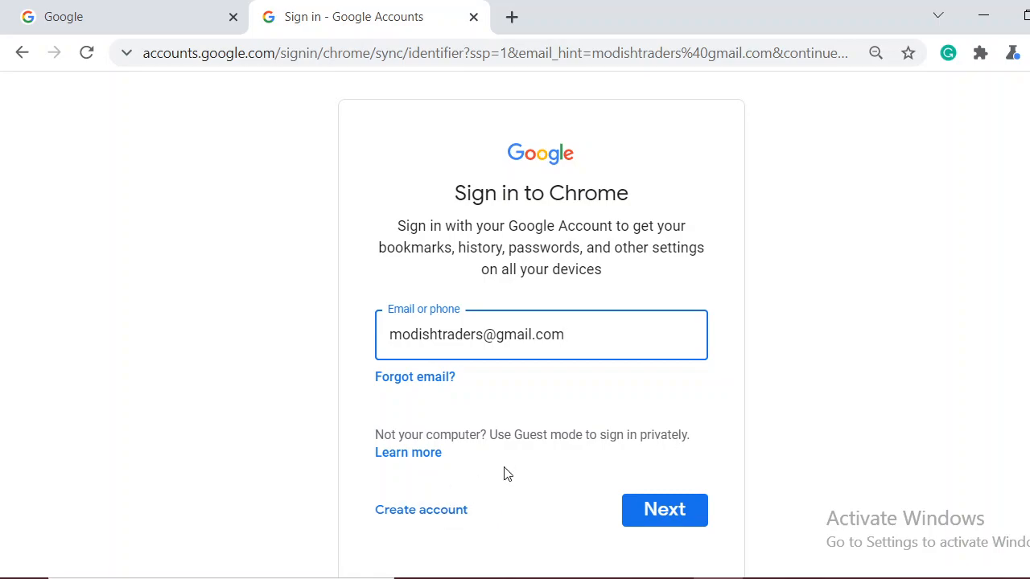
pyautogui.click(405, 515)
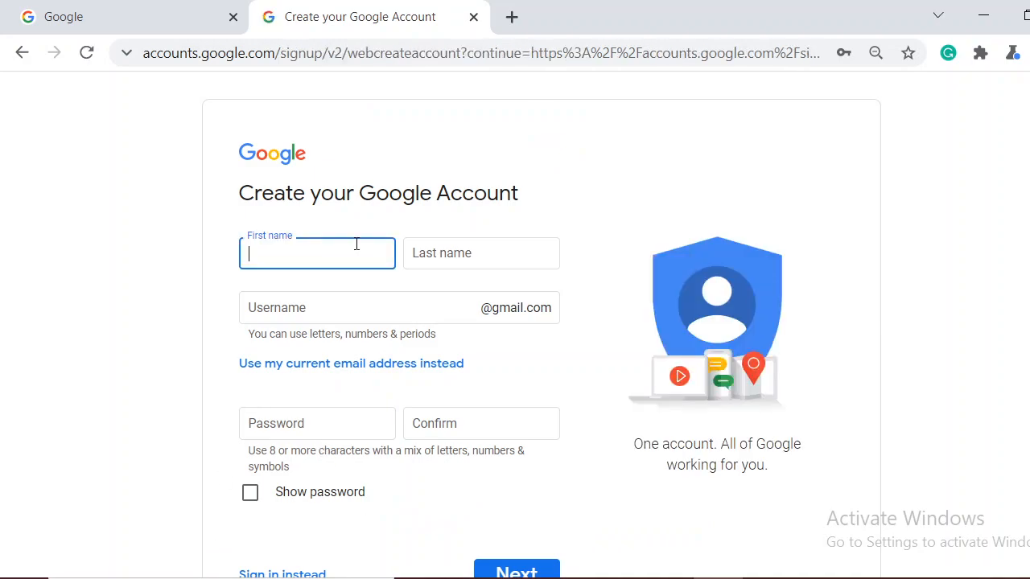
# Enter the first name, last name and a Gmail username, correcting typos in the username
pyautogui.write('geetha')
pyautogui.click(411, 254)
pyautogui.write('M')
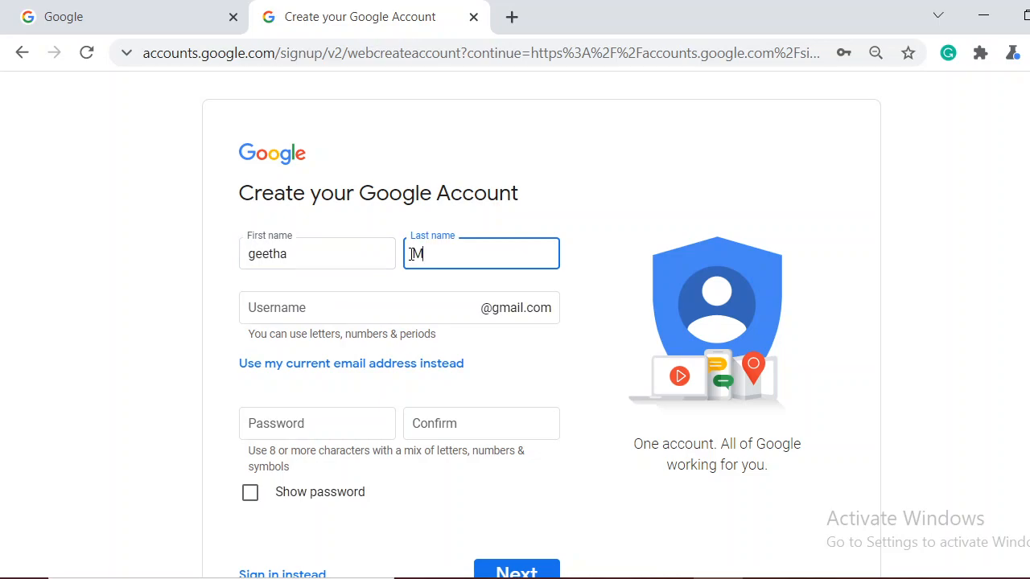
pyautogui.click(294, 312)
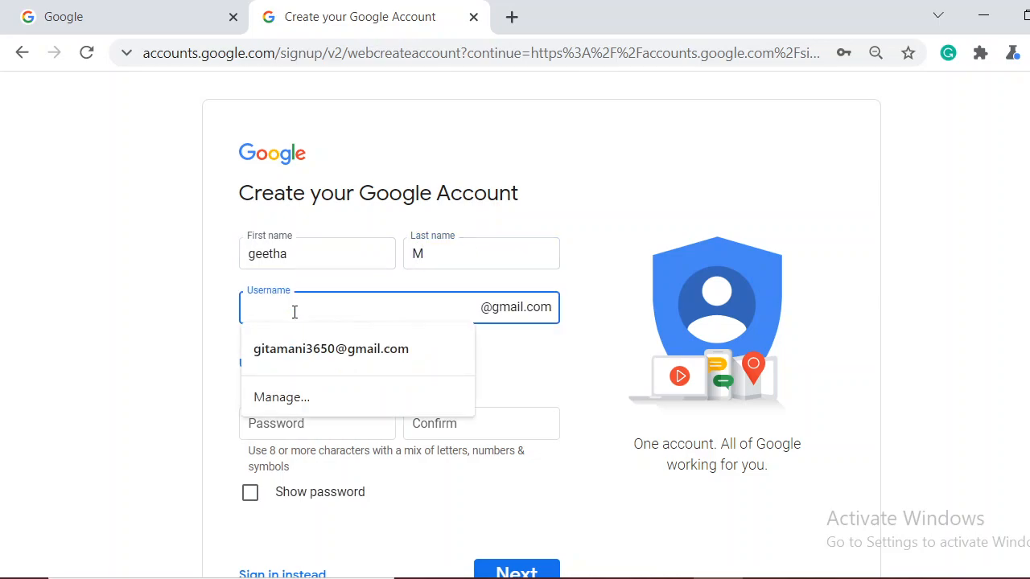
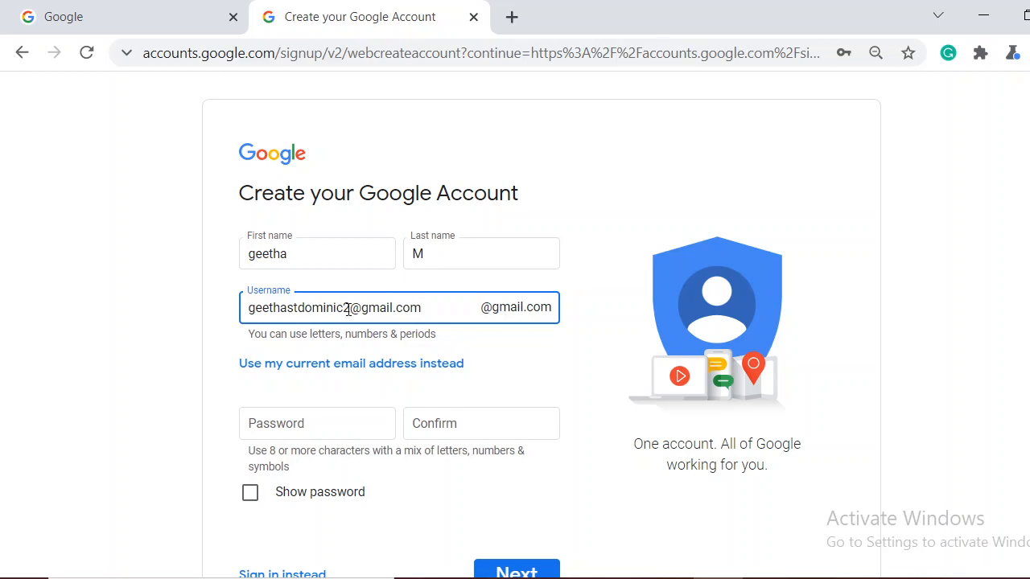
pyautogui.click(351, 310)
pyautogui.press('BackSpace')
pyautogui.write('1')
# Enter the account password and retype it in the Confirm field
pyautogui.press('Return')
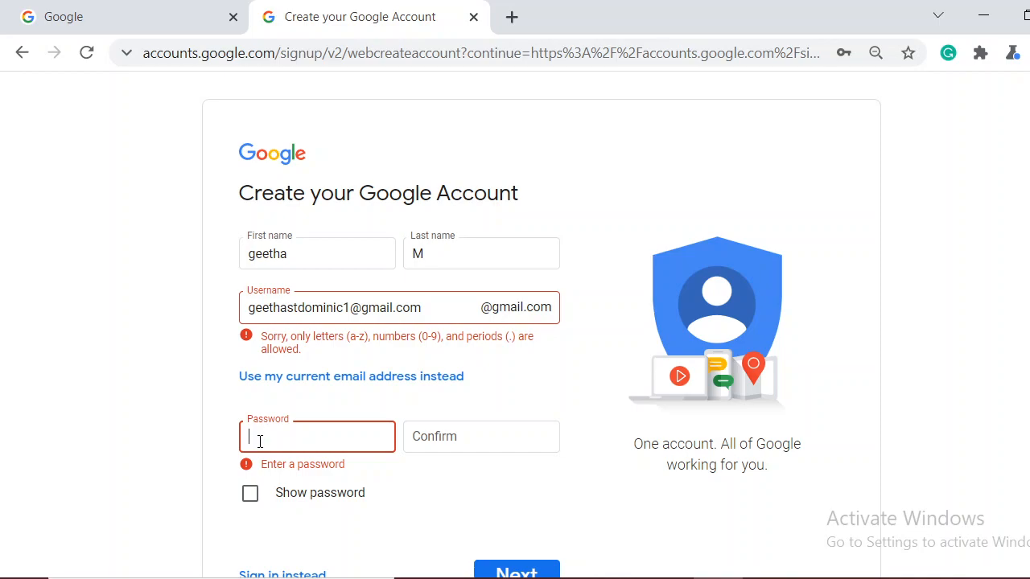
pyautogui.write('••••••••••••••••')
pyautogui.press('Tab')
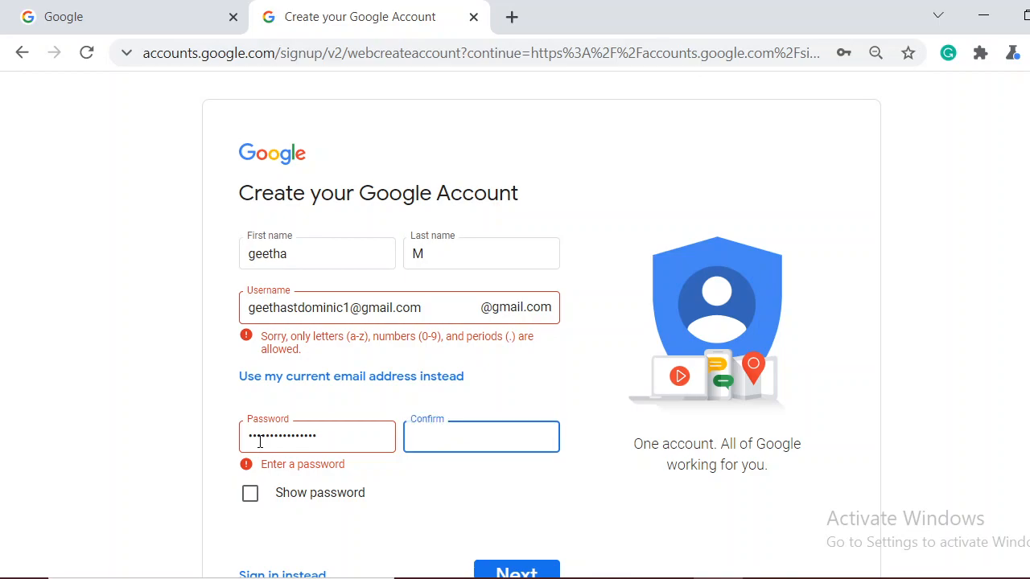
pyautogui.write('•••••••••••••••')
# Submit the form, change the taken username to end in 423, and submit again
pyautogui.click(521, 570)
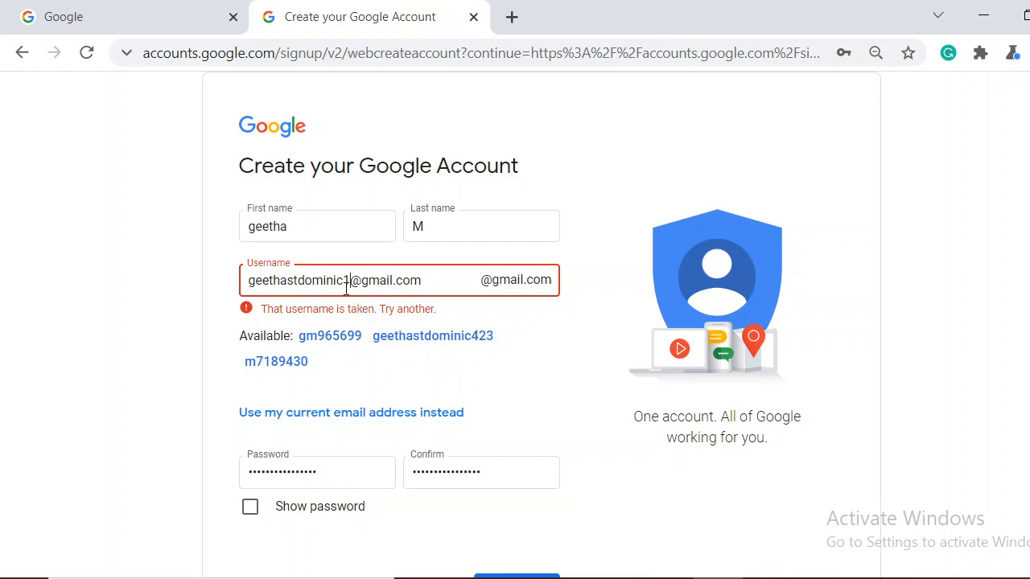
pyautogui.press('BackSpace')
pyautogui.write('423')
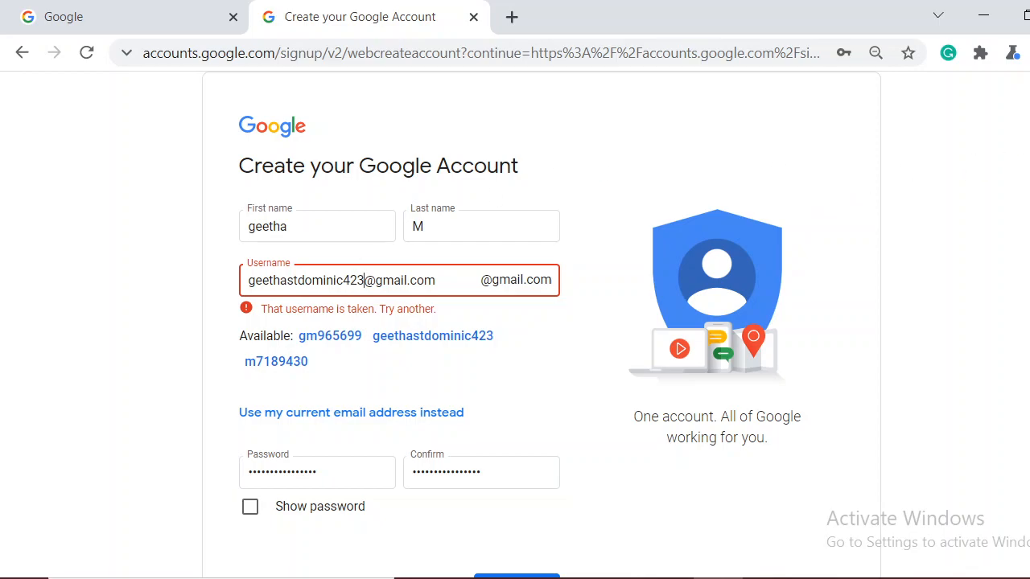
pyautogui.scroll(-2, 744, 358)
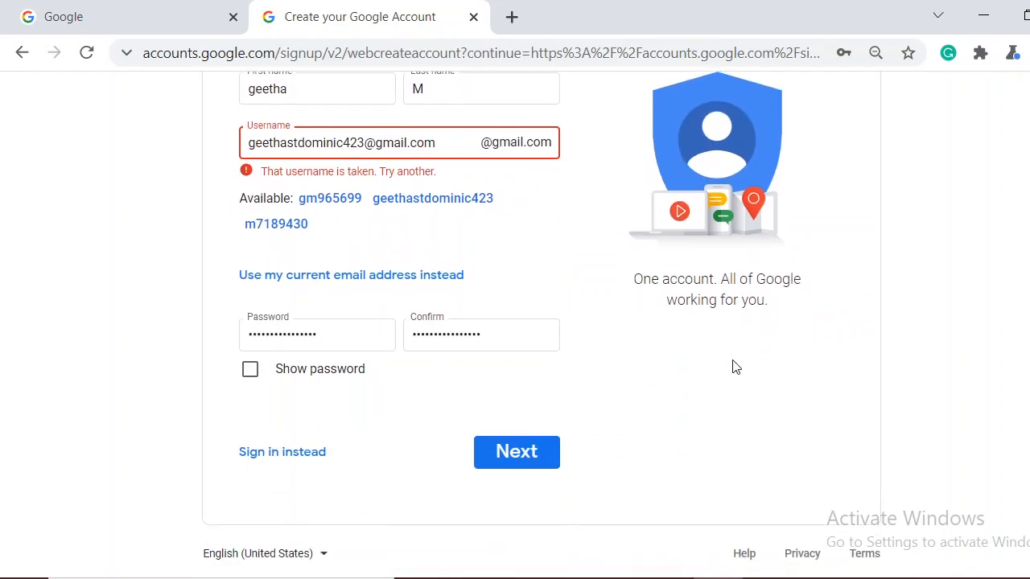
pyautogui.click(515, 452)
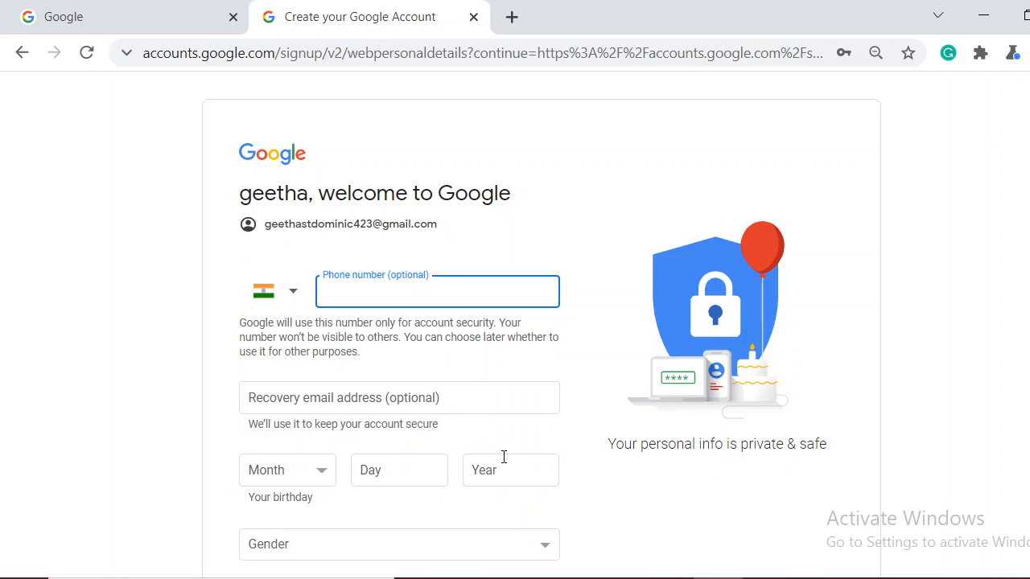
pyautogui.click(22, 54)
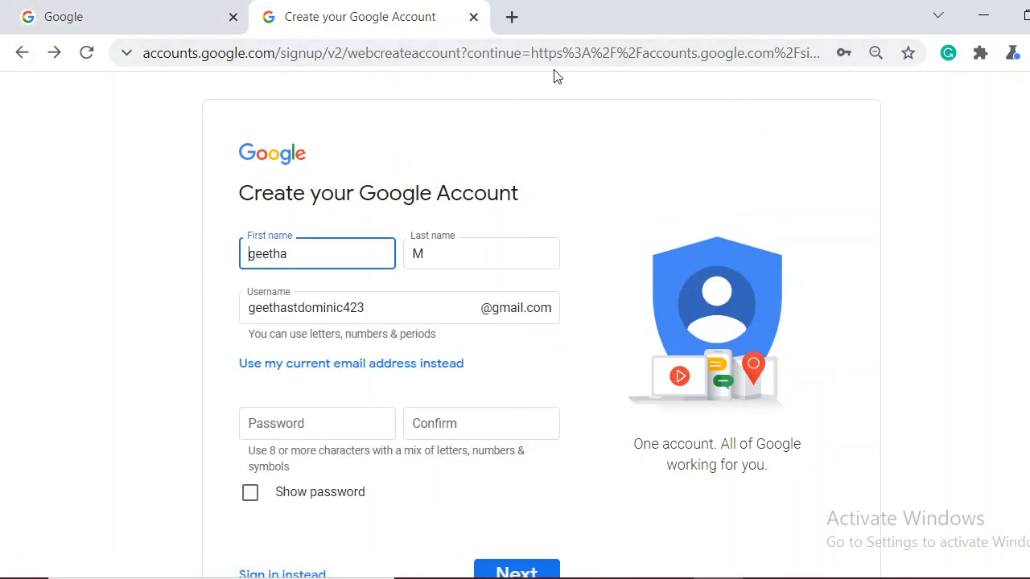
pyautogui.click(250, 494)
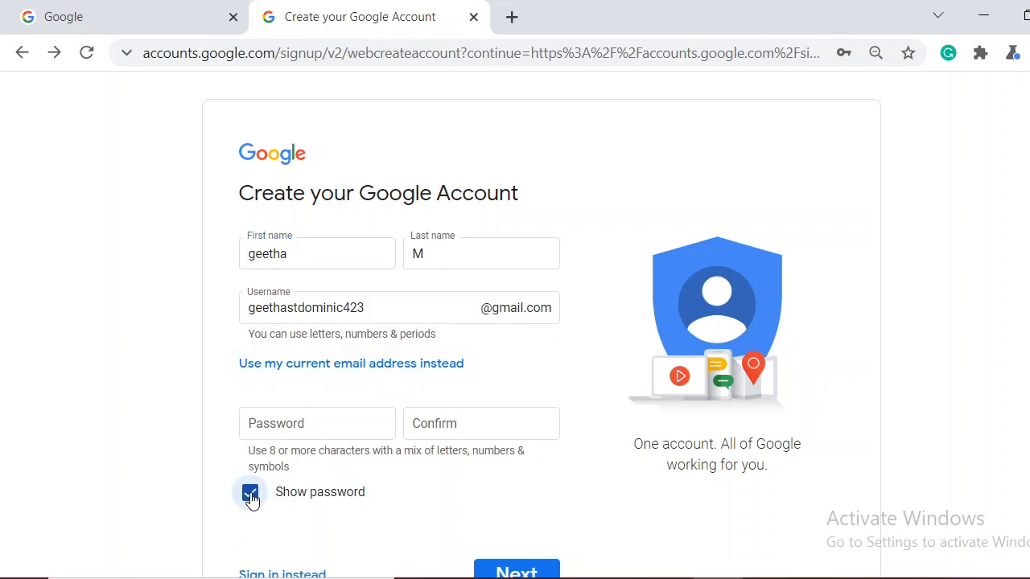
pyautogui.click(251, 497)
pyautogui.click(56, 63)
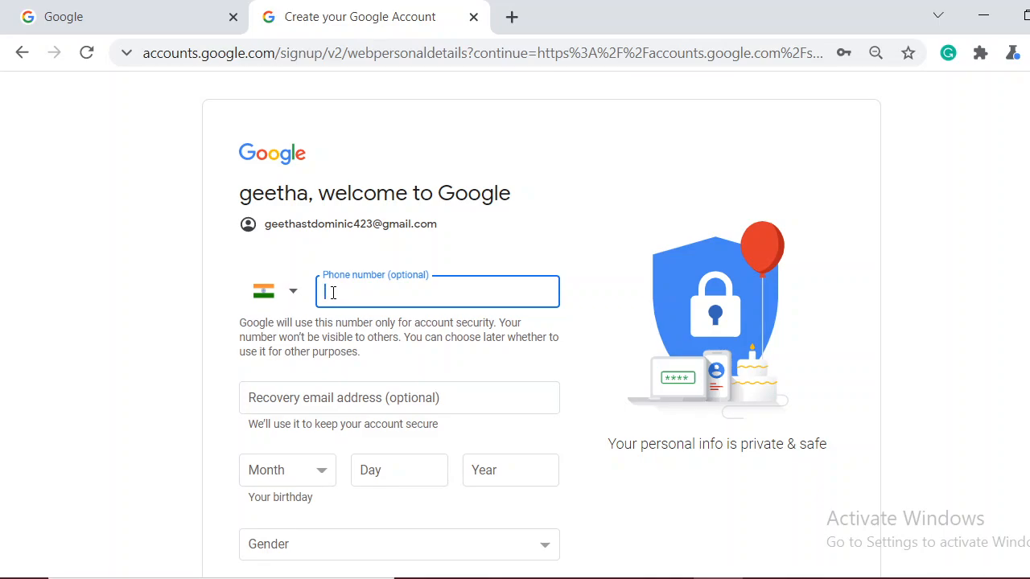
pyautogui.click(333, 293)
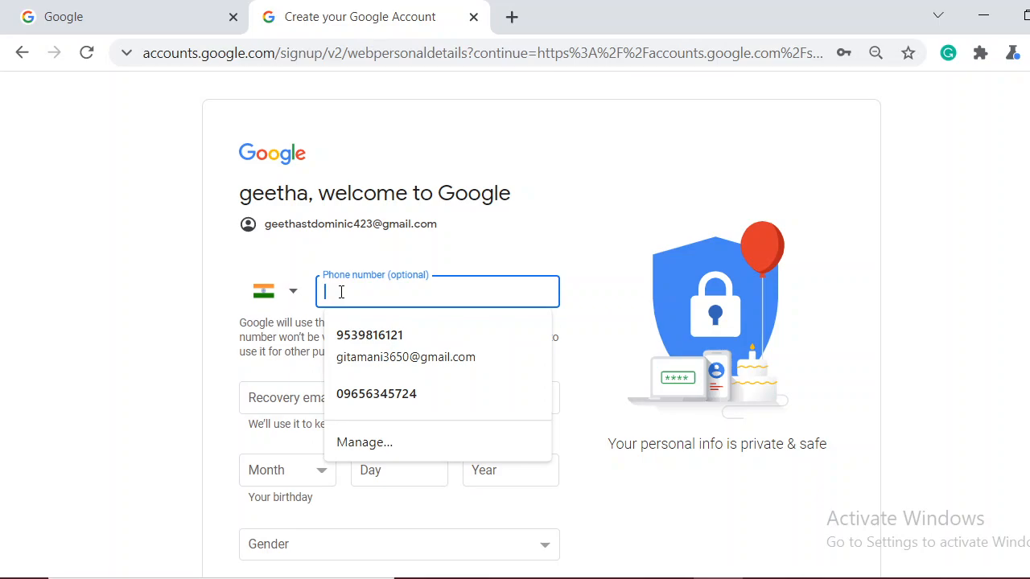
pyautogui.click(375, 346)
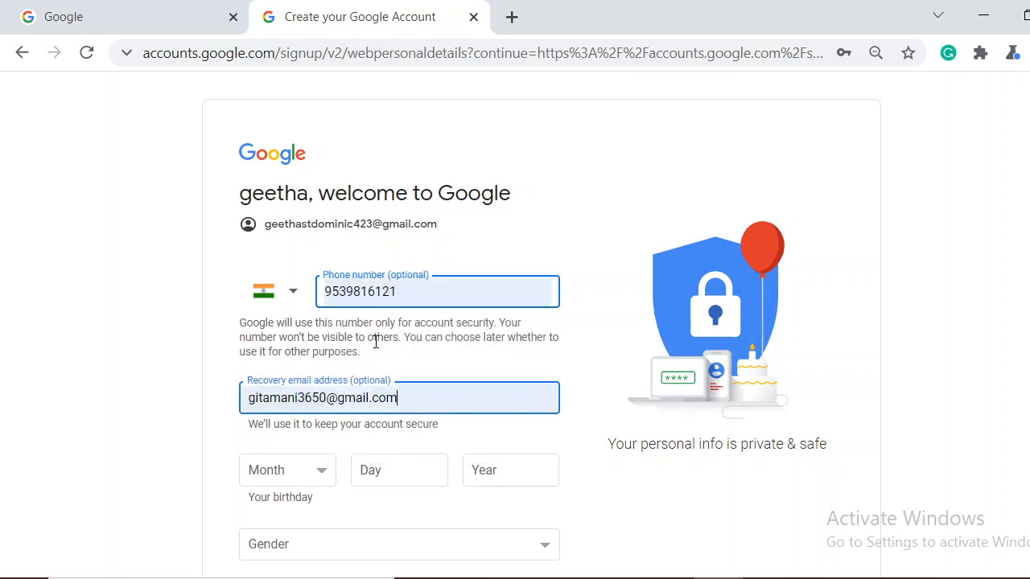
pyautogui.click(323, 475)
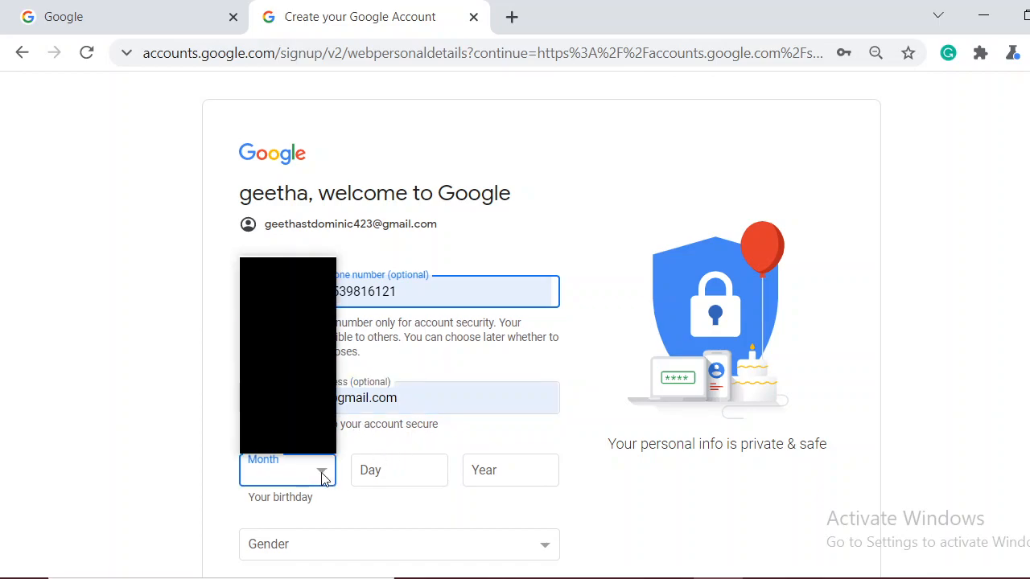
pyautogui.click(298, 449)
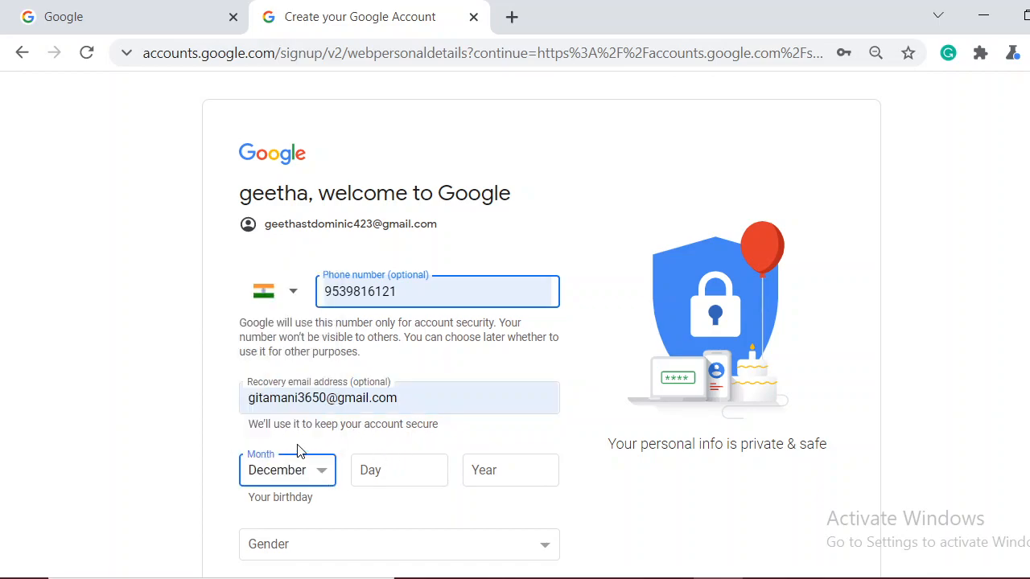
pyautogui.click(395, 470)
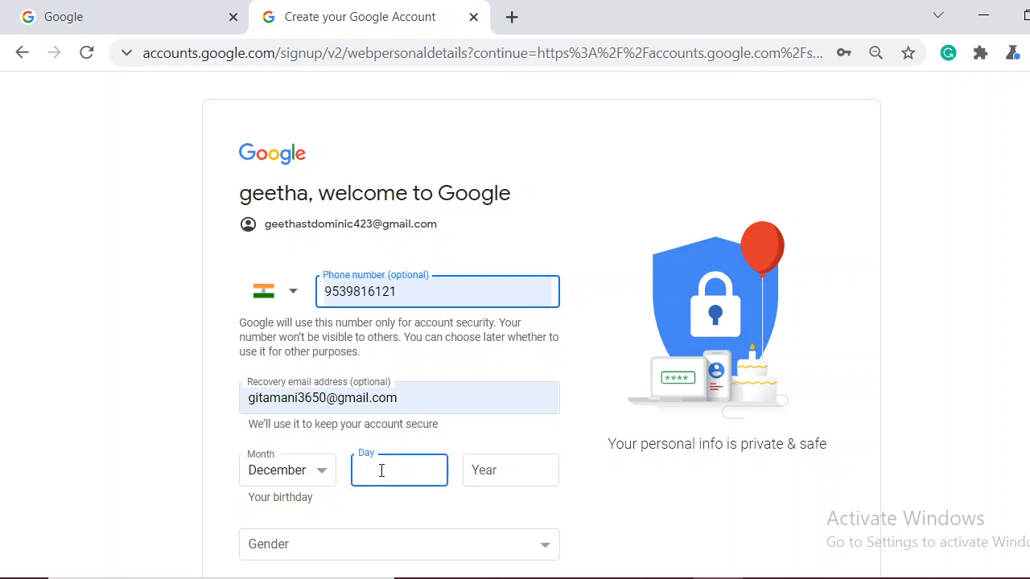
pyautogui.write('31')
pyautogui.click(499, 471)
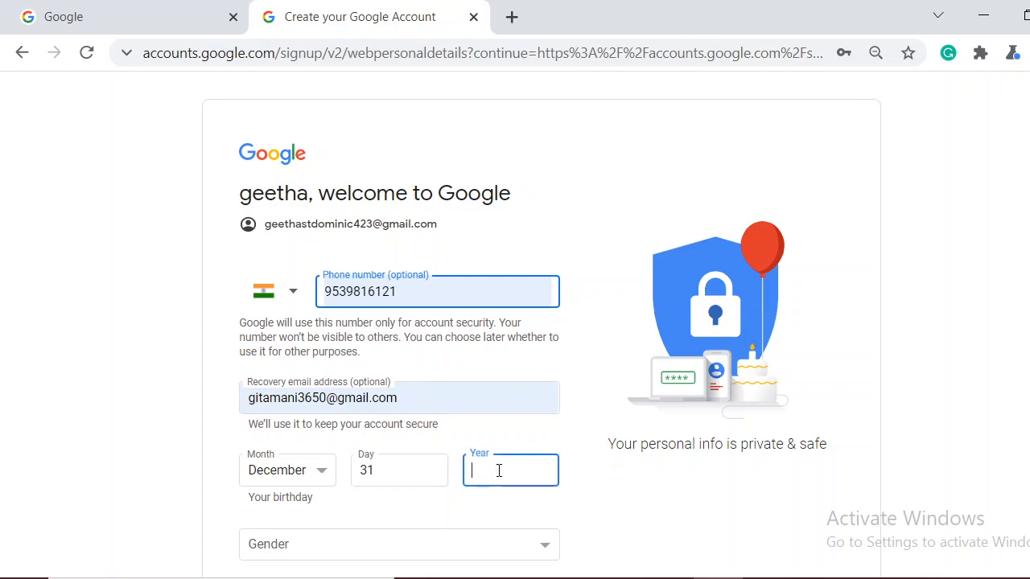
pyautogui.write('1980')
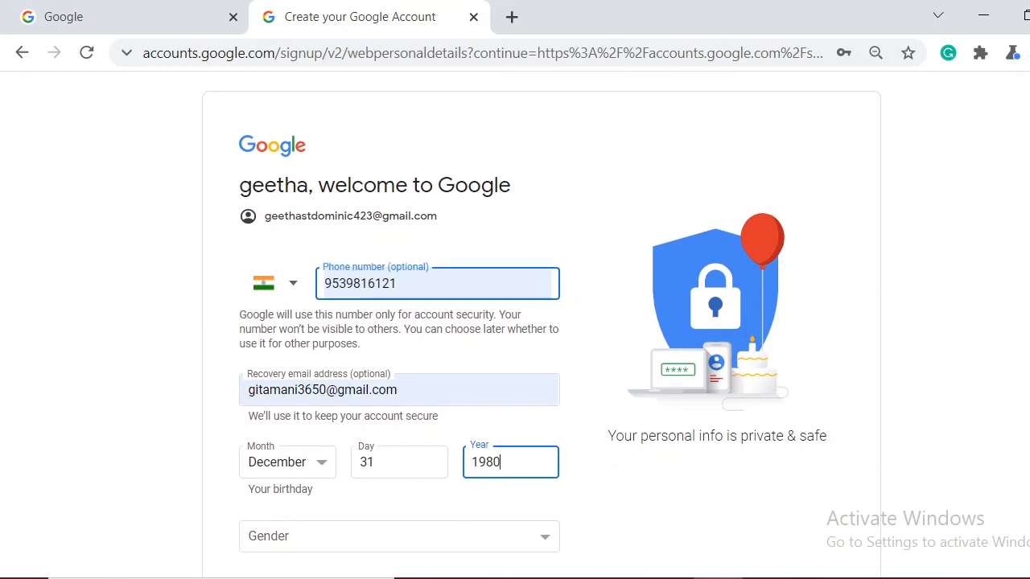
# Choose Female as the gender and submit the personal details
pyautogui.scroll(-2, 421, 435)
pyautogui.click(306, 460)
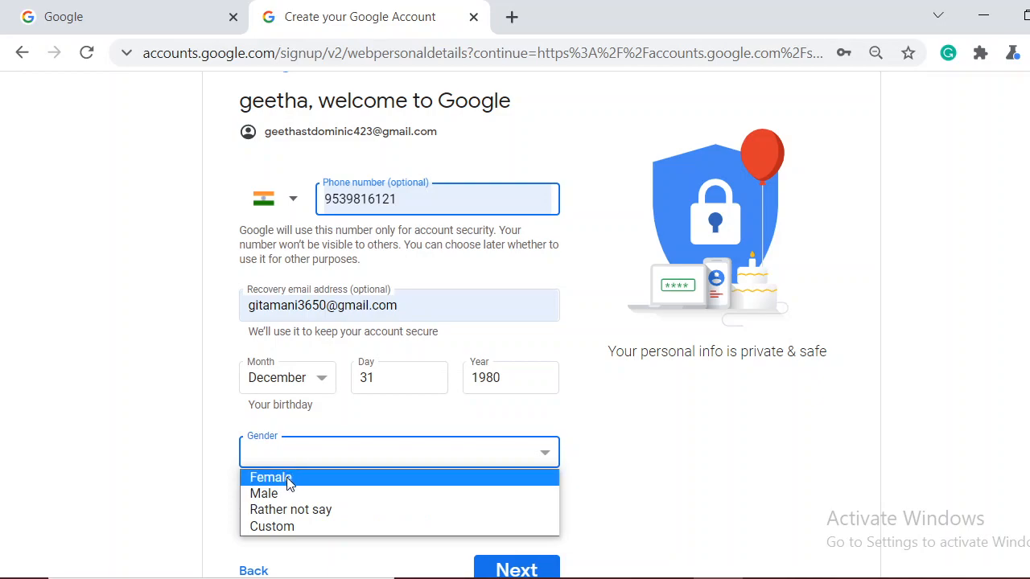
pyautogui.click(292, 479)
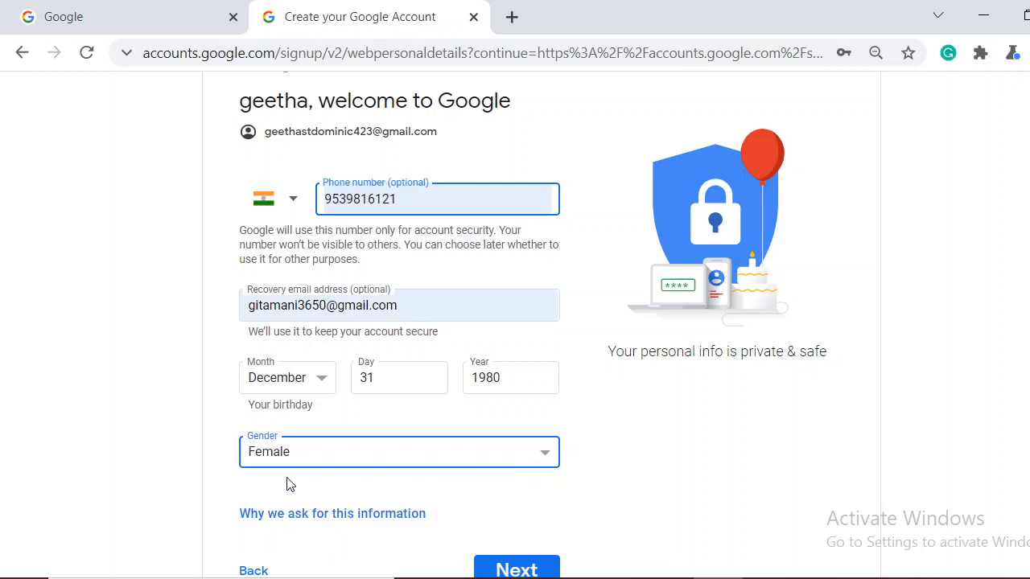
pyautogui.click(519, 570)
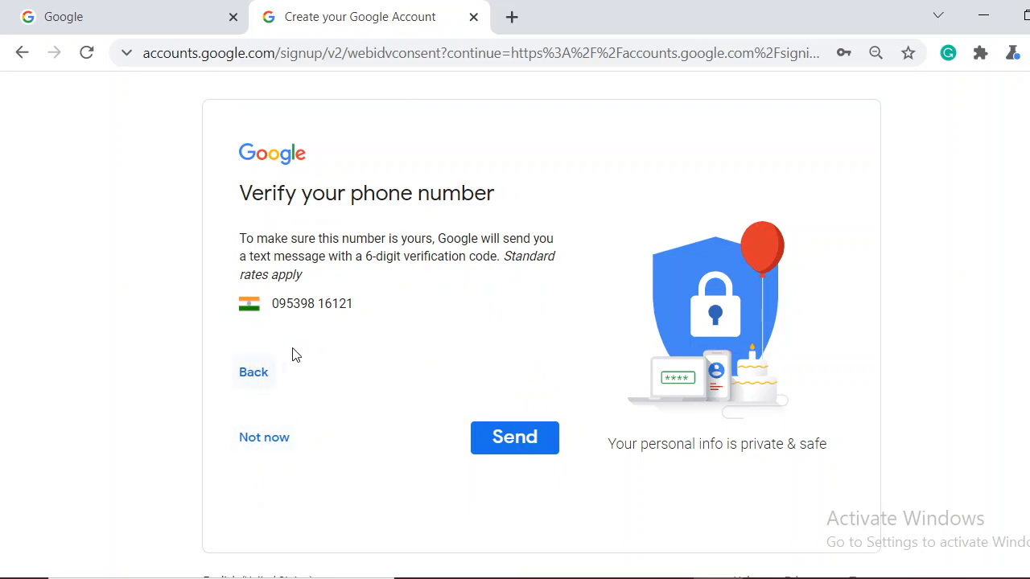
# Text a verification code to the phone, enter the received code, and verify it
pyautogui.click(533, 447)
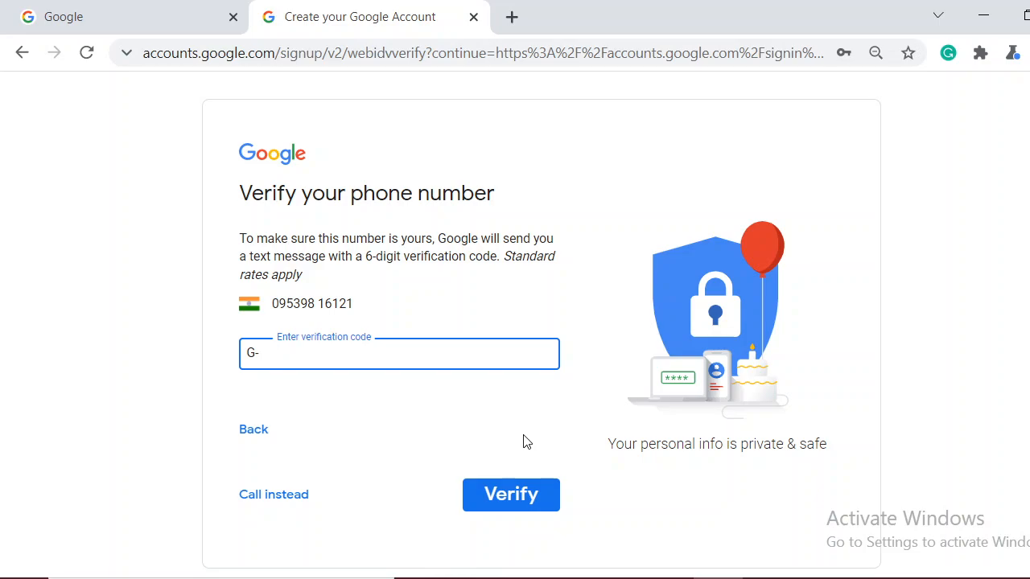
pyautogui.click(532, 488)
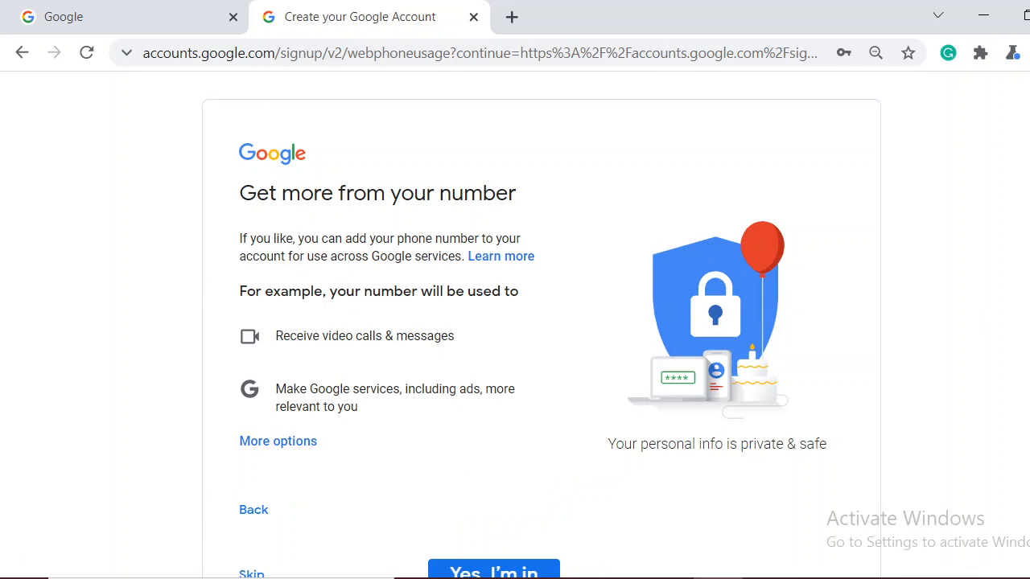
# Agree to use the phone number across Google services and accept the Privacy and Terms
pyautogui.scroll(-1, 585, 466)
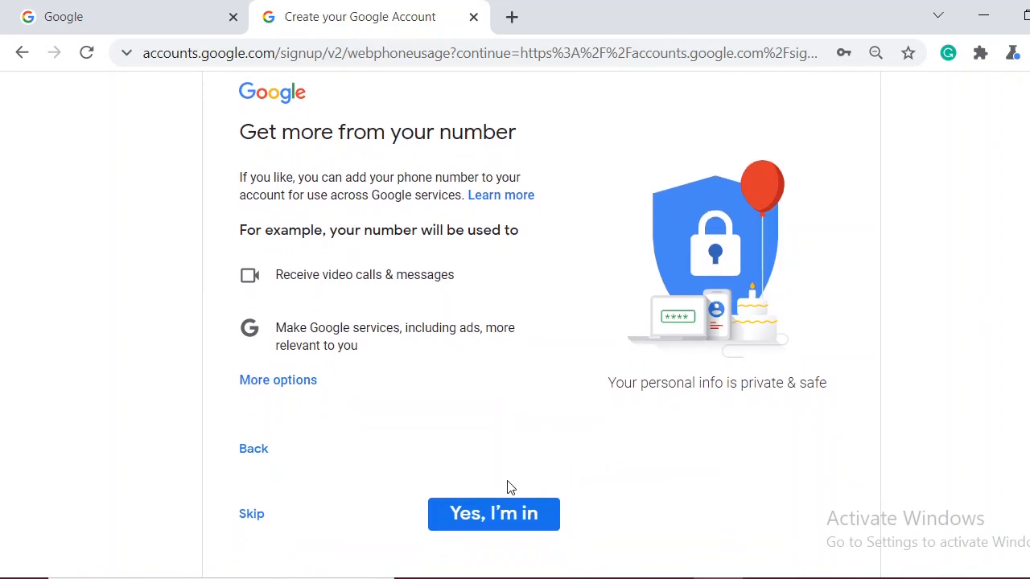
pyautogui.click(470, 516)
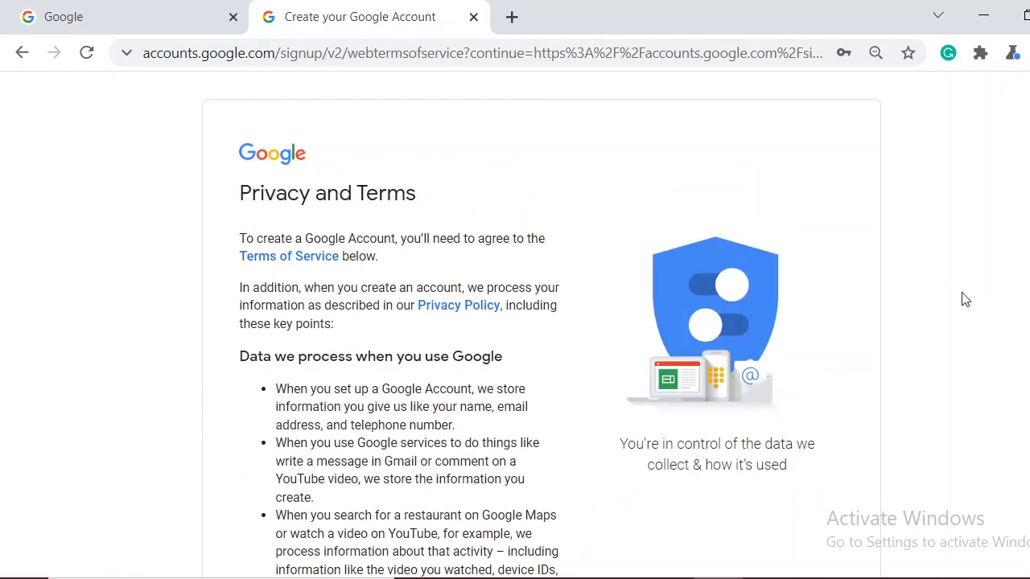
pyautogui.scroll(-7, 541, 322)
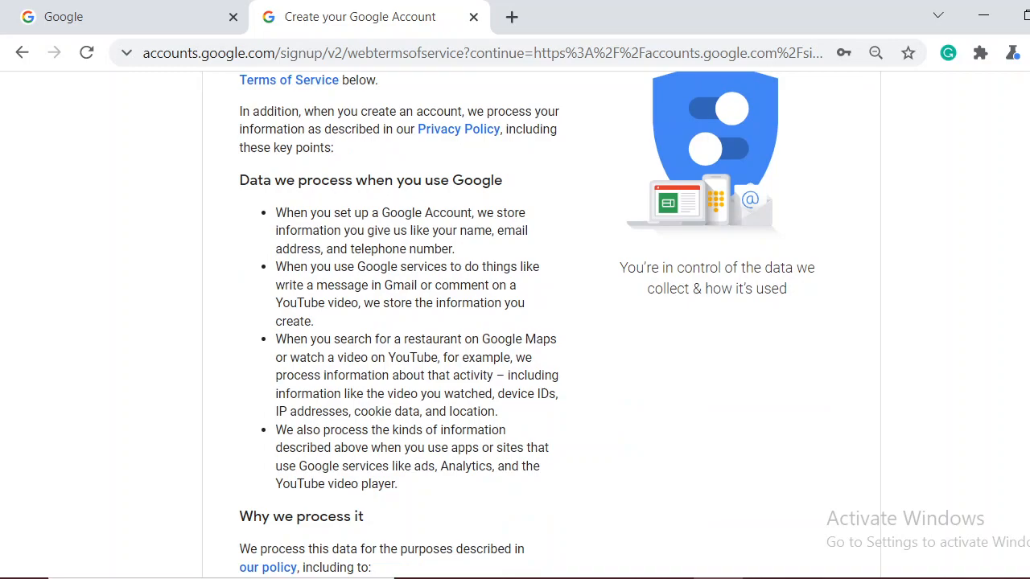
pyautogui.scroll(-5, 541, 322)
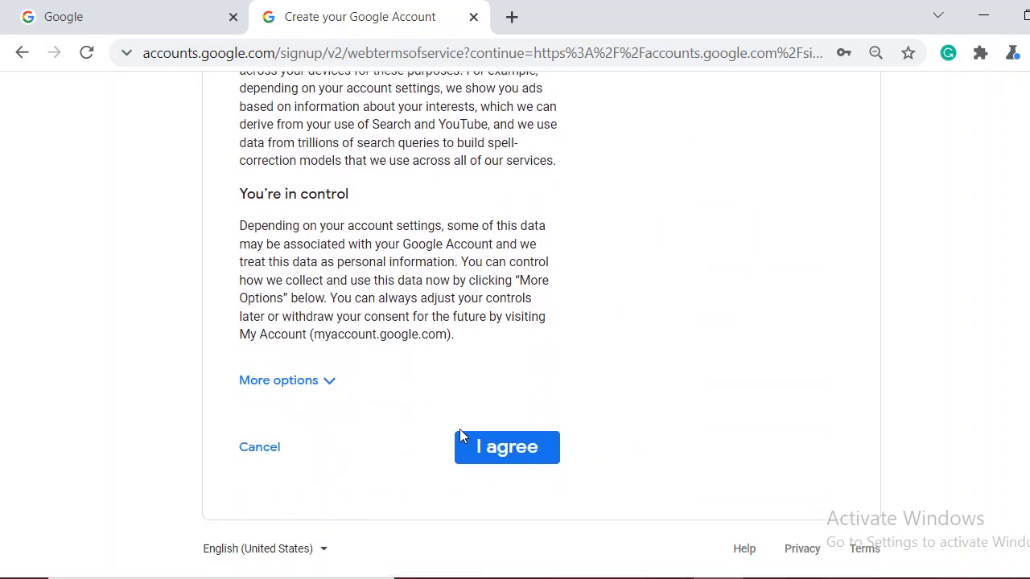
pyautogui.click(496, 454)
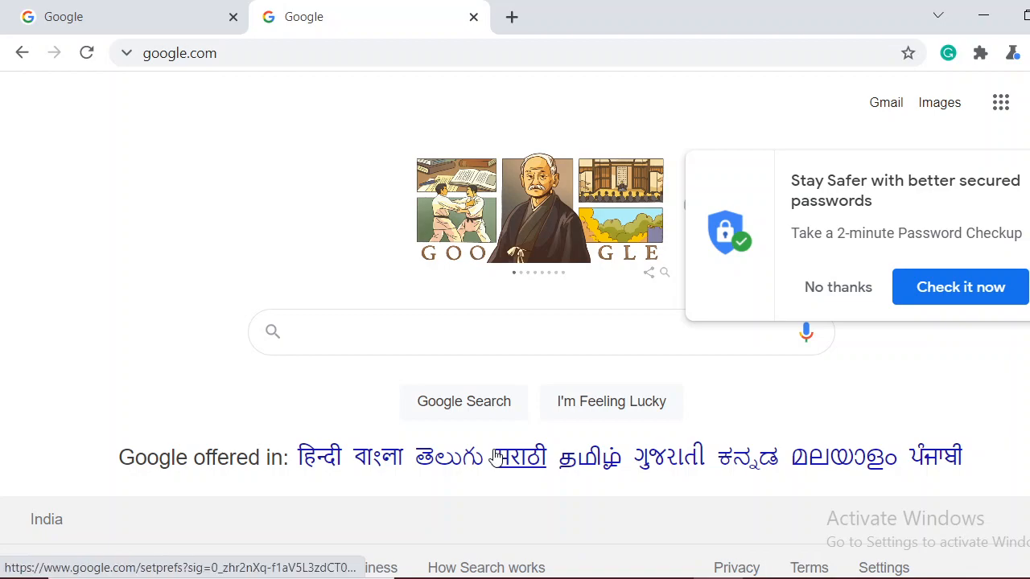
# Decline the Stay Safer Password Checkup offer with No thanks
pyautogui.click(849, 289)
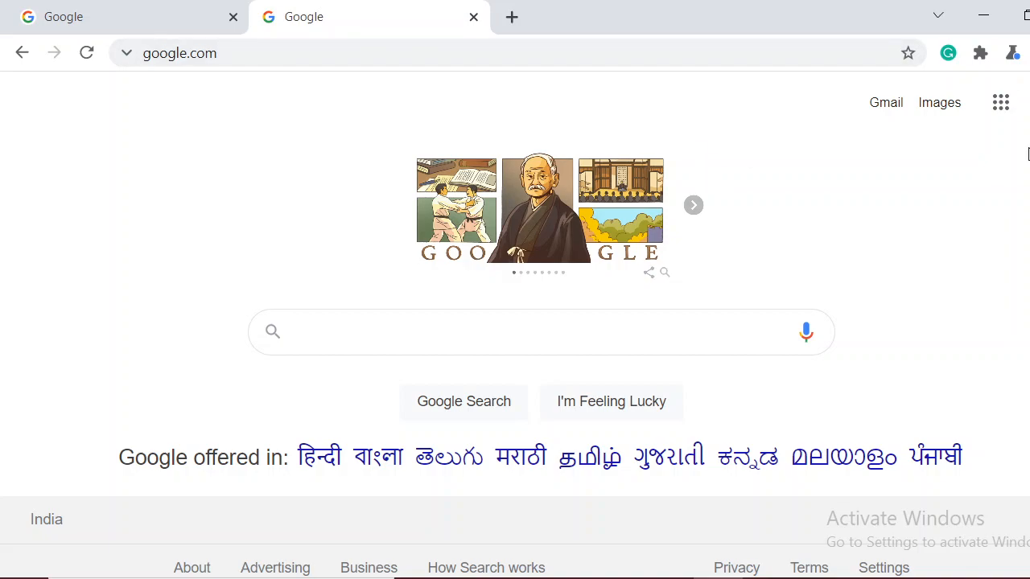
pyautogui.scroll(-1, 515, 322)
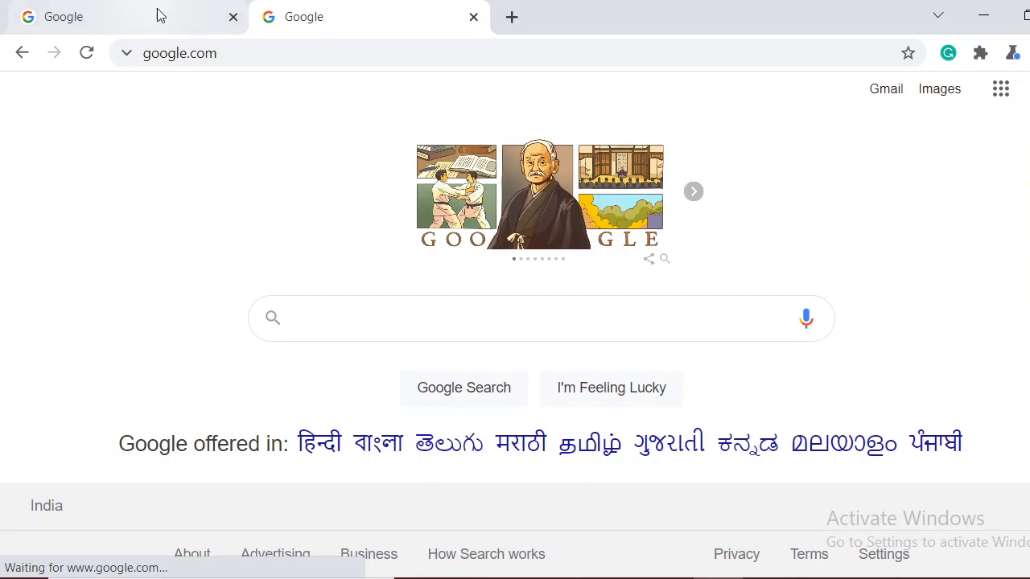
# Open Gmail from the Google homepage and start a blank new message
pyautogui.click(886, 90)
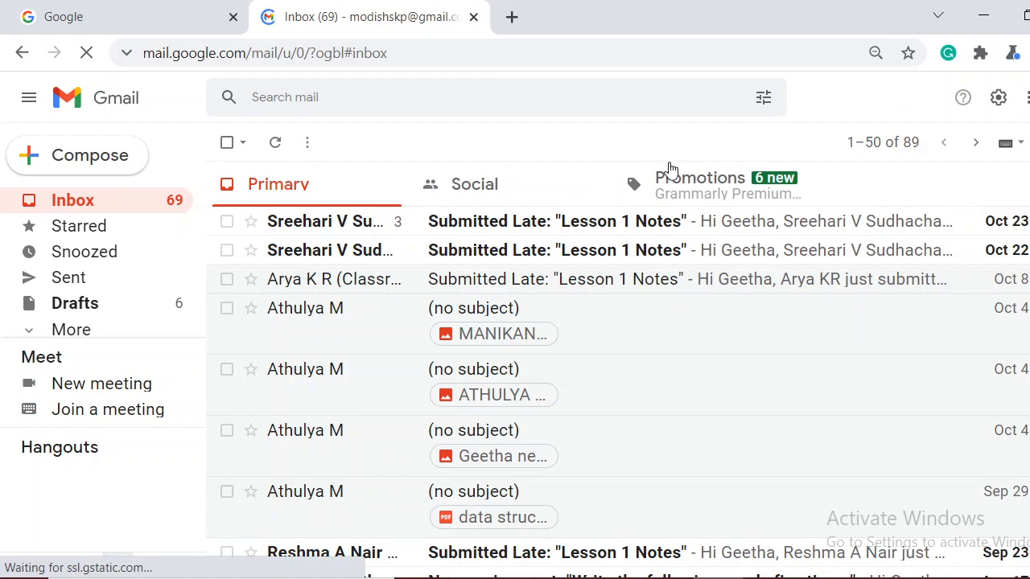
pyautogui.click(76, 167)
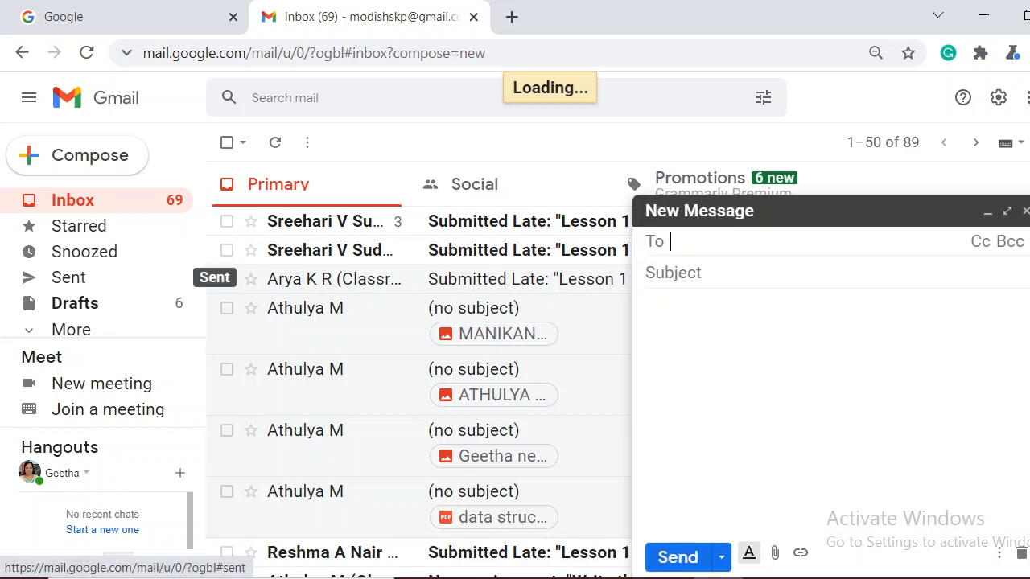
# Close the empty message, view the six saved drafts in Drafts, and start another message
pyautogui.click(1025, 211)
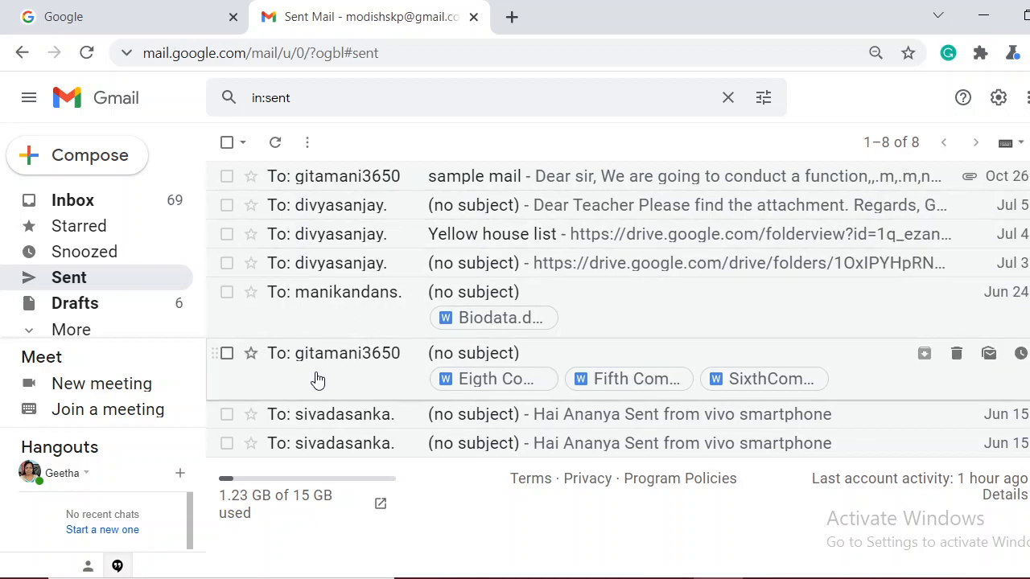
pyautogui.click(64, 311)
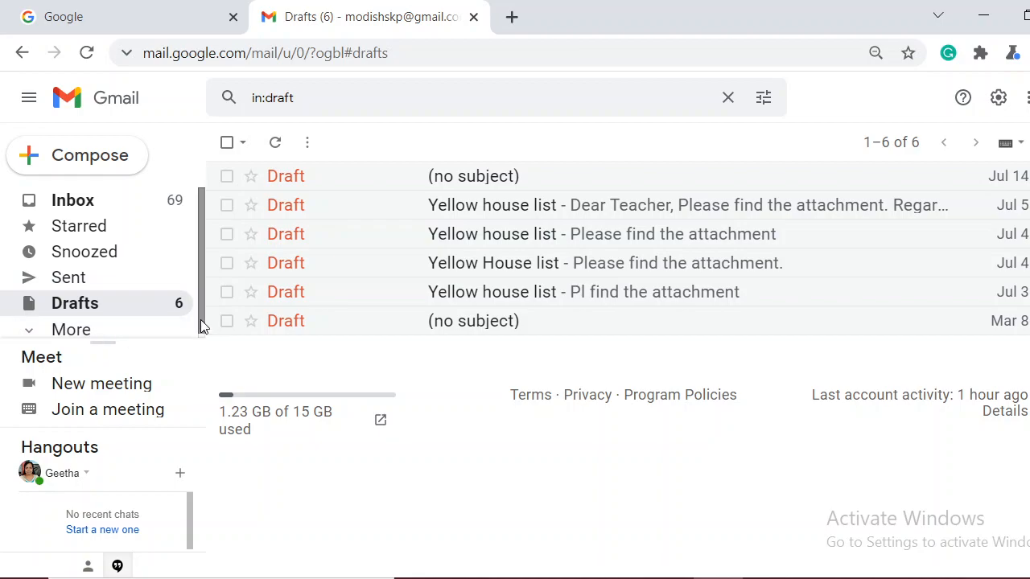
pyautogui.moveTo(201, 319); pyautogui.dragTo(202, 348)
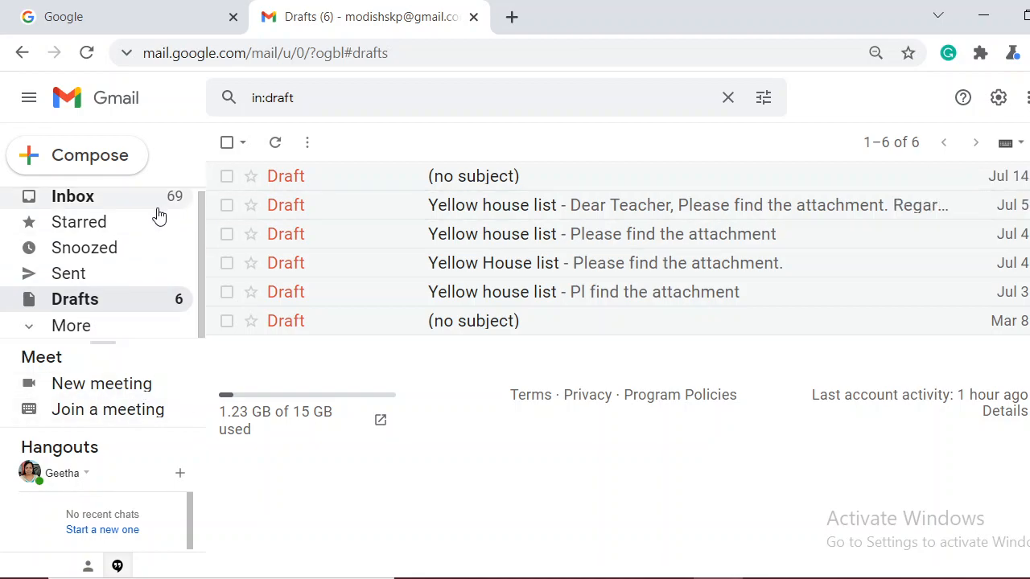
pyautogui.click(102, 161)
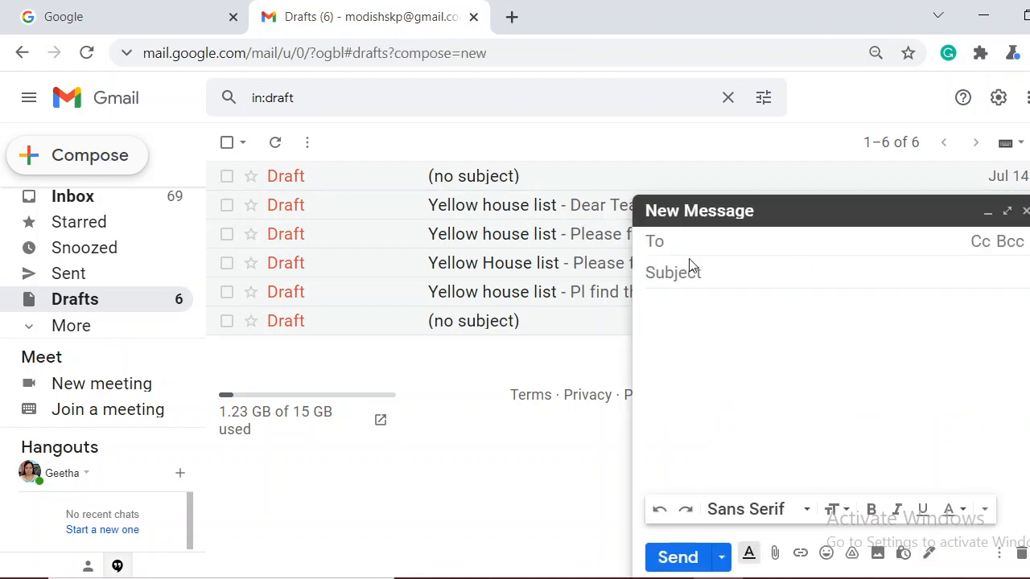
# Address the new message to one recipient in To and a suggested contact in Cc, adding a Bcc line
pyautogui.click(679, 243)
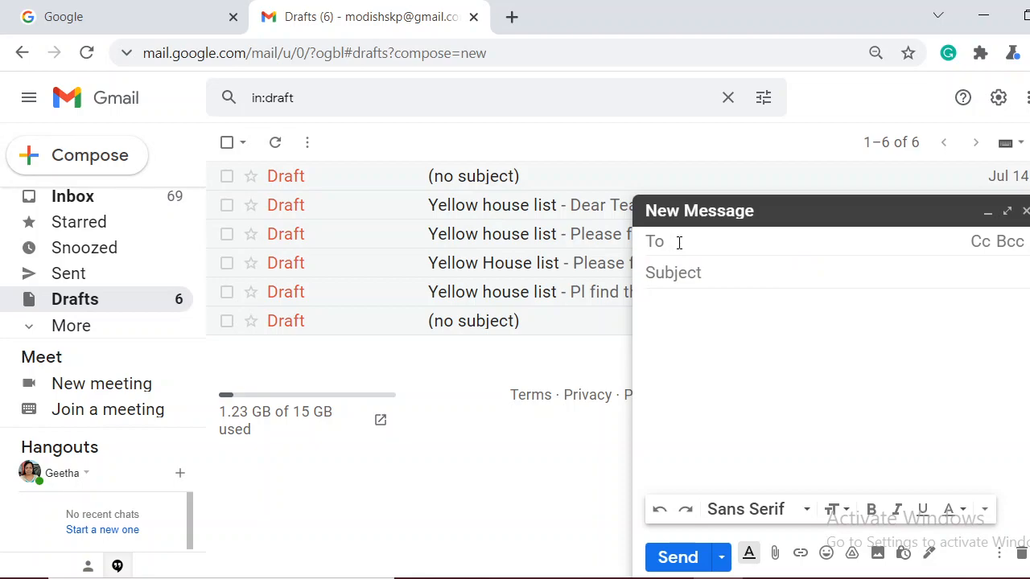
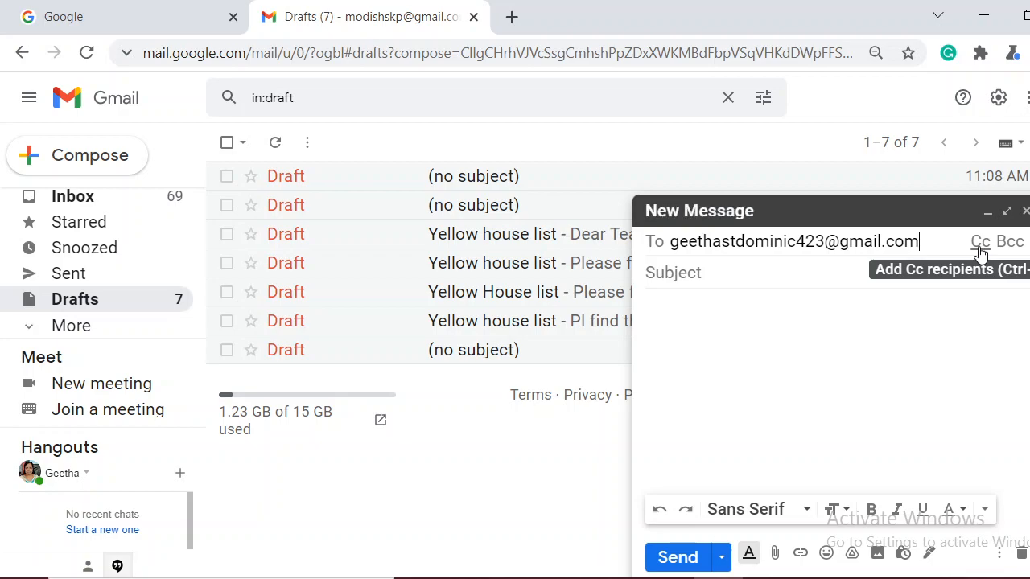
pyautogui.click(981, 243)
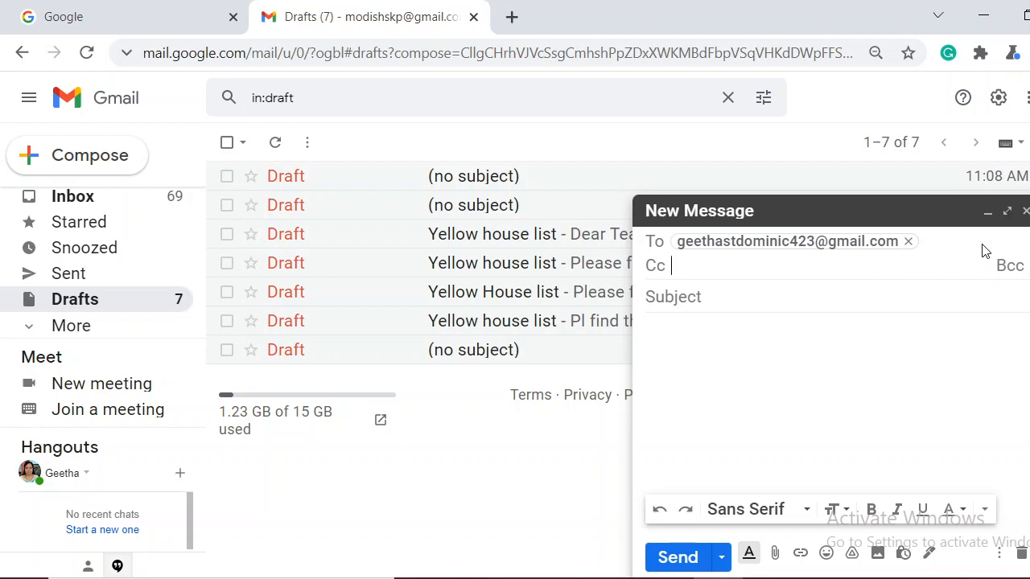
pyautogui.write('git')
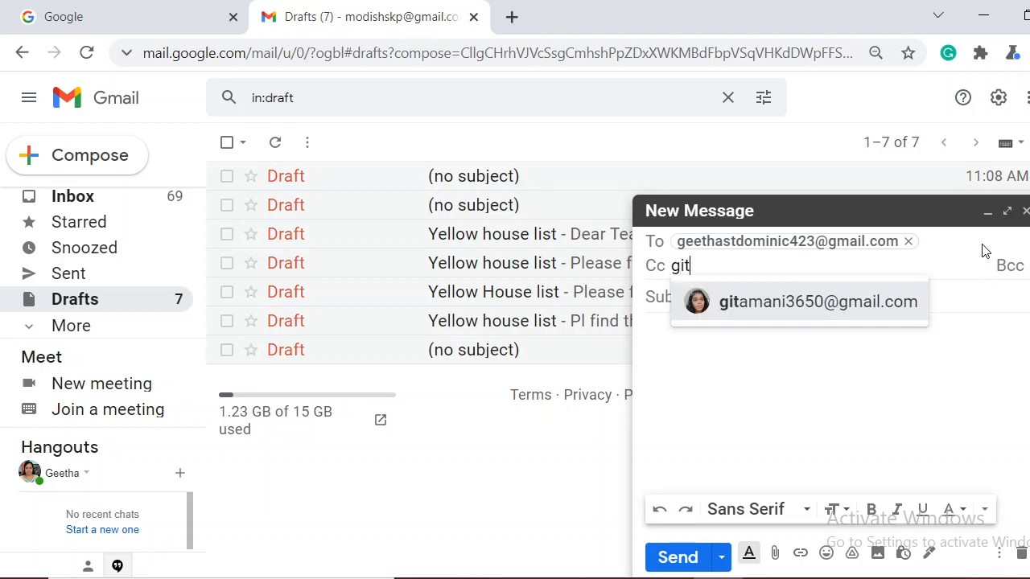
pyautogui.write('amani')
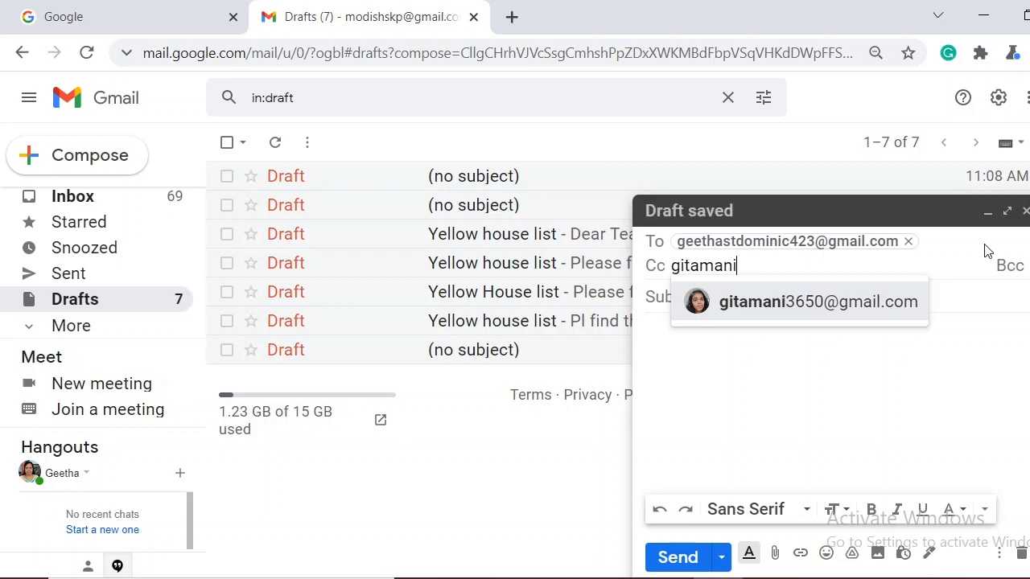
pyautogui.click(883, 304)
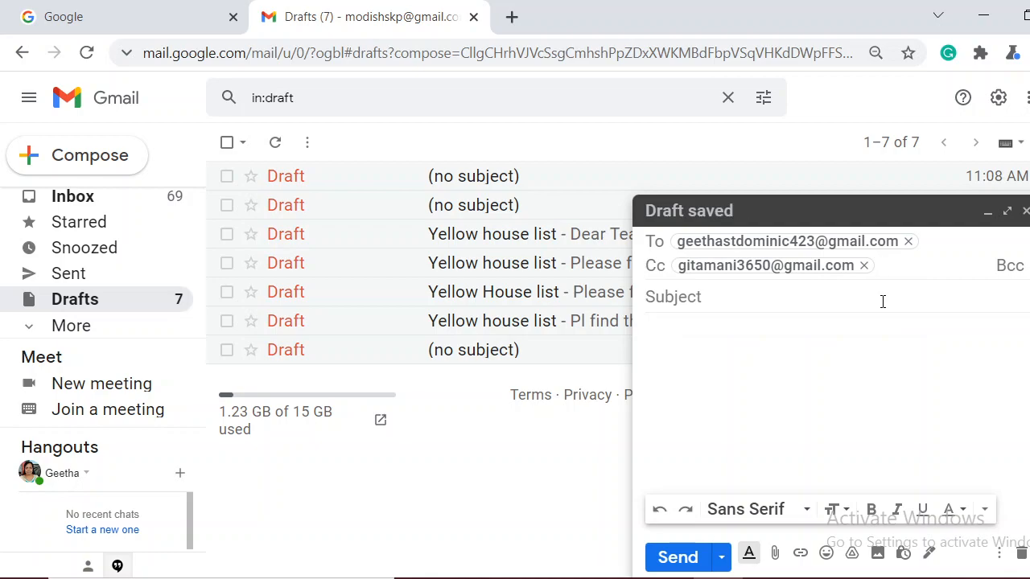
pyautogui.click(1011, 267)
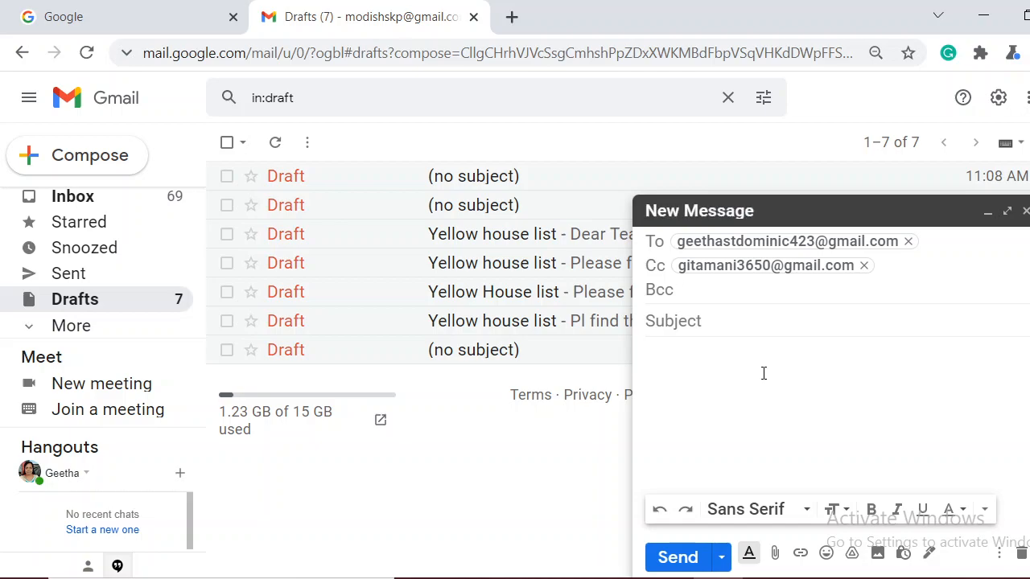
pyautogui.click(650, 321)
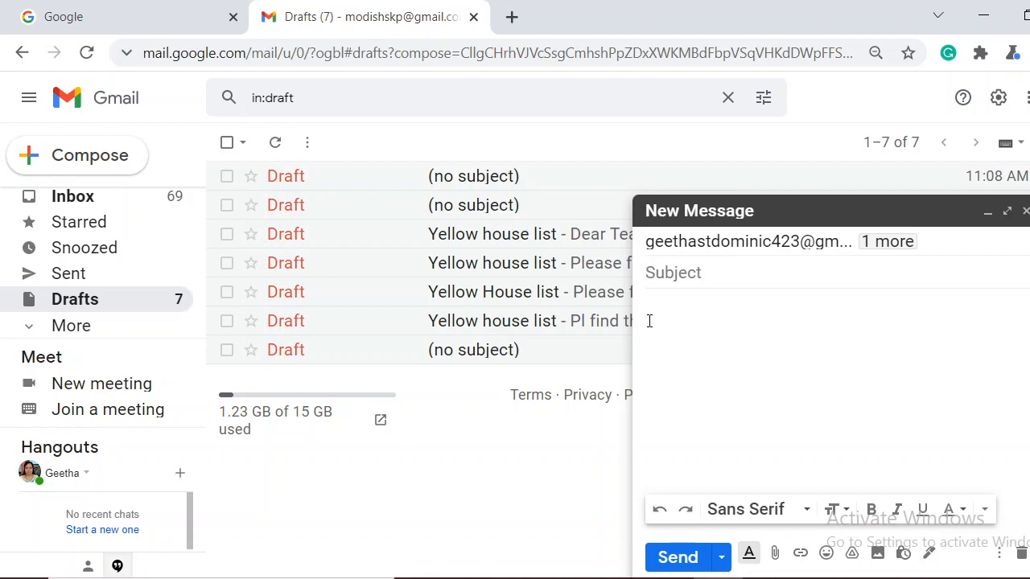
# Enter subject 'Sample mail', body 'Dear sir,' plus a line of text, and begin the closing 'Thanks& Re'
pyautogui.write('Sample mail')
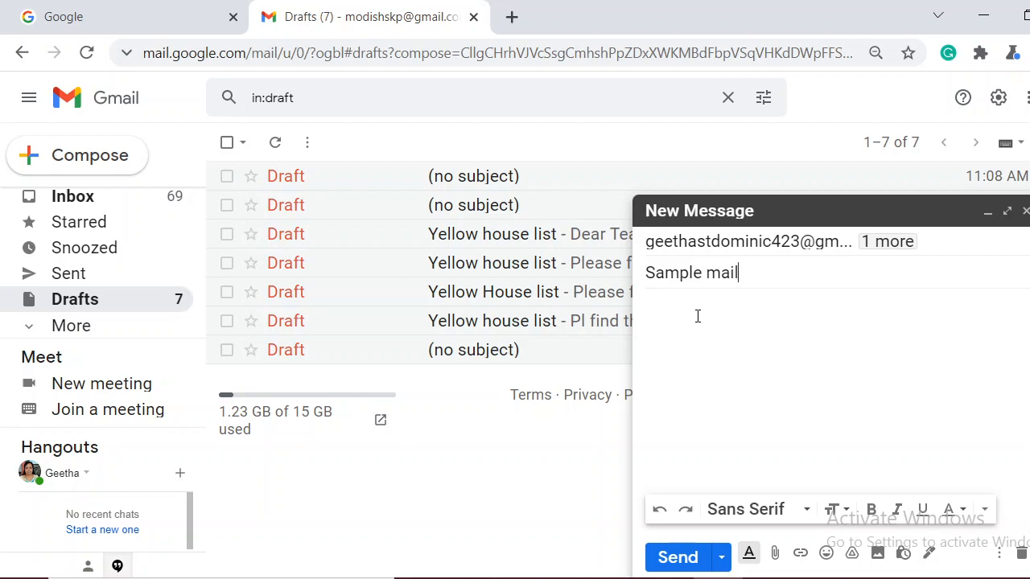
pyautogui.click(650, 313)
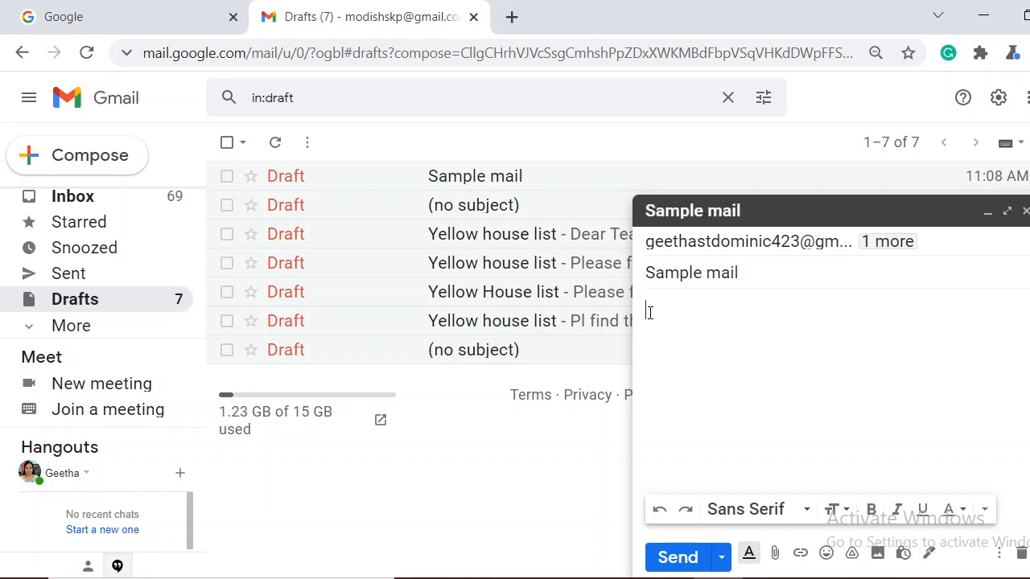
pyautogui.write('Dear sir,')
pyautogui.press('Return')
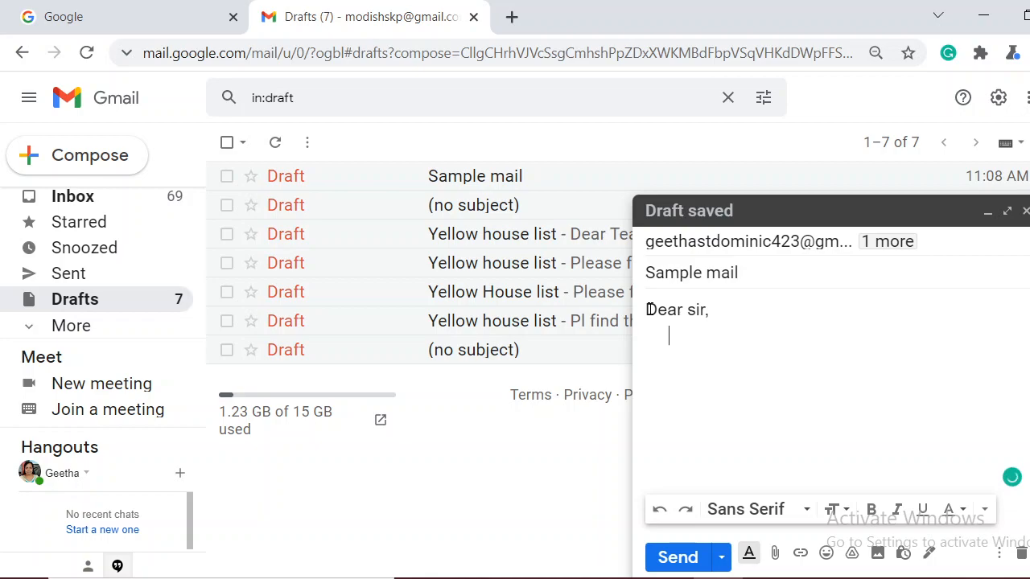
pyautogui.write('We are')
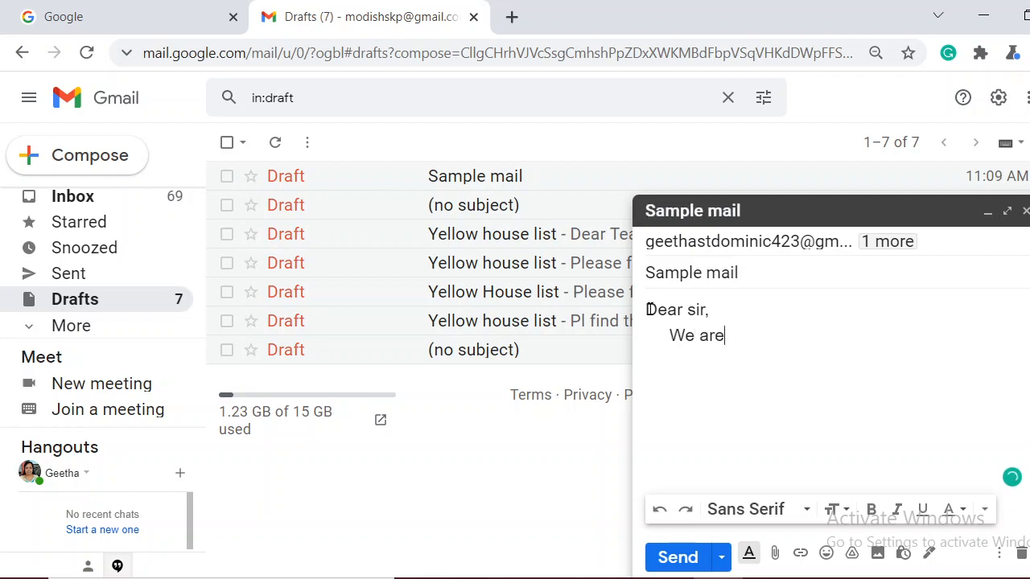
pyautogui.write('goinggnhnhgjgm........')
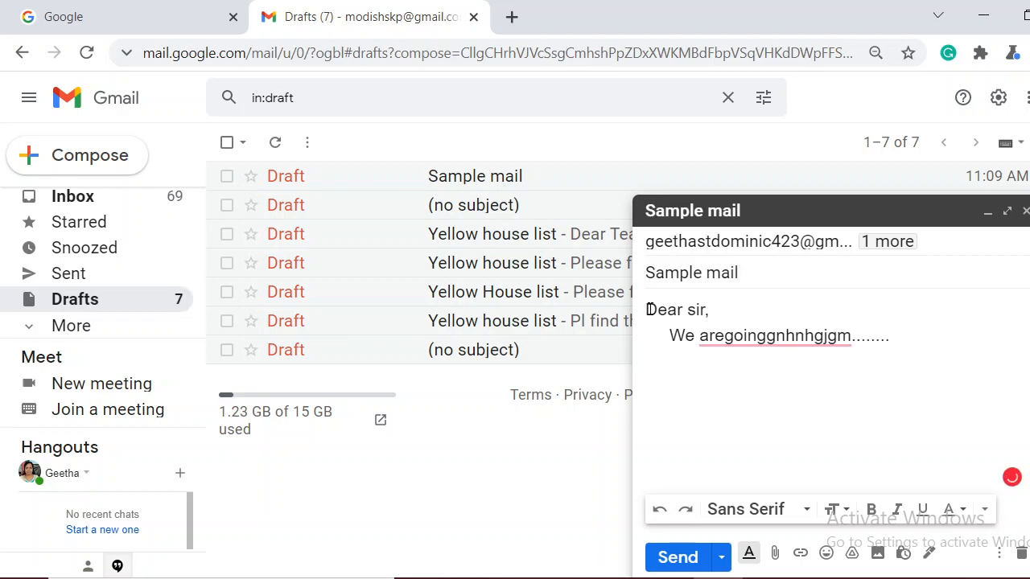
pyautogui.press('Return')
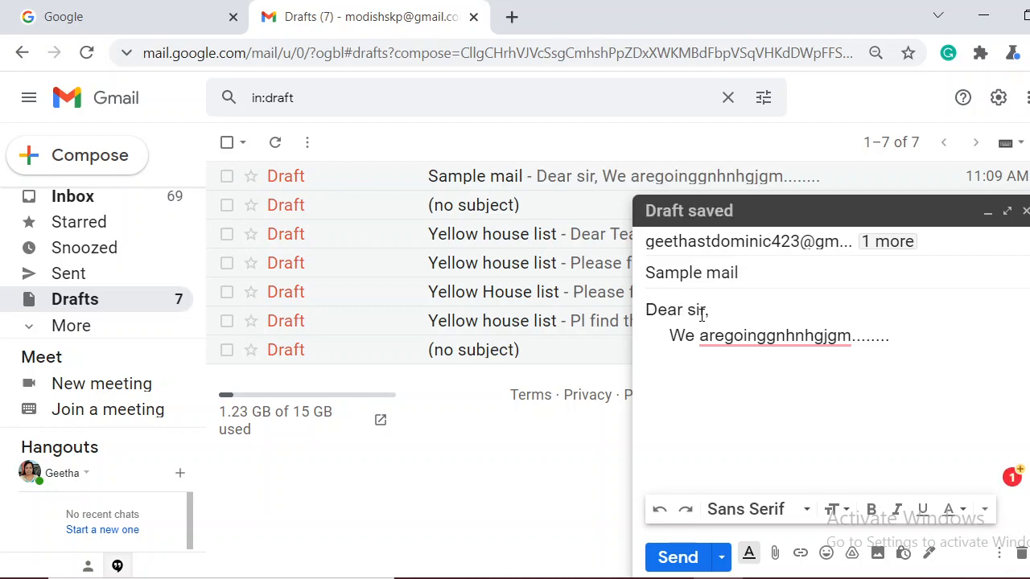
pyautogui.write('Than')
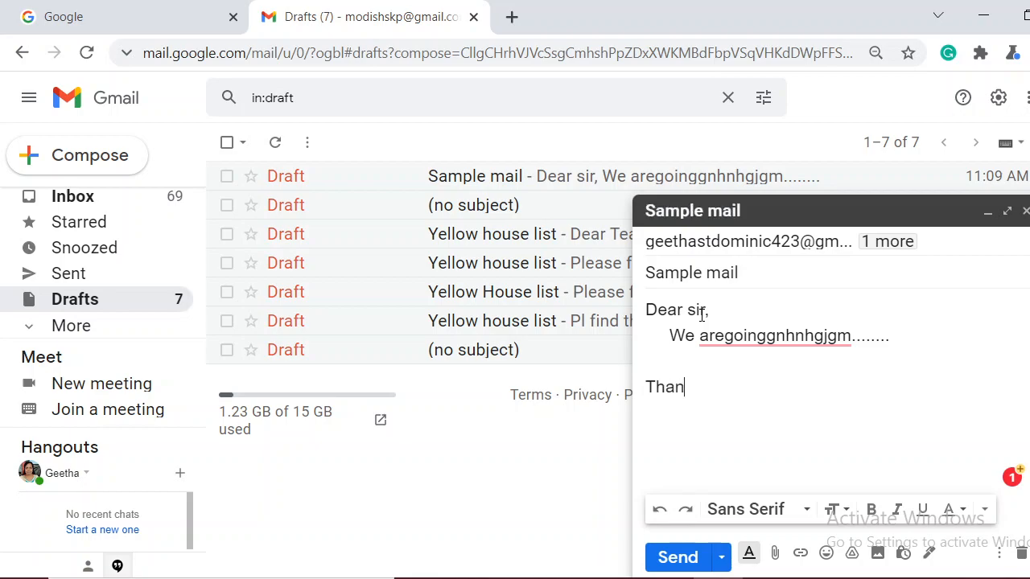
pyautogui.write('ks& Re')
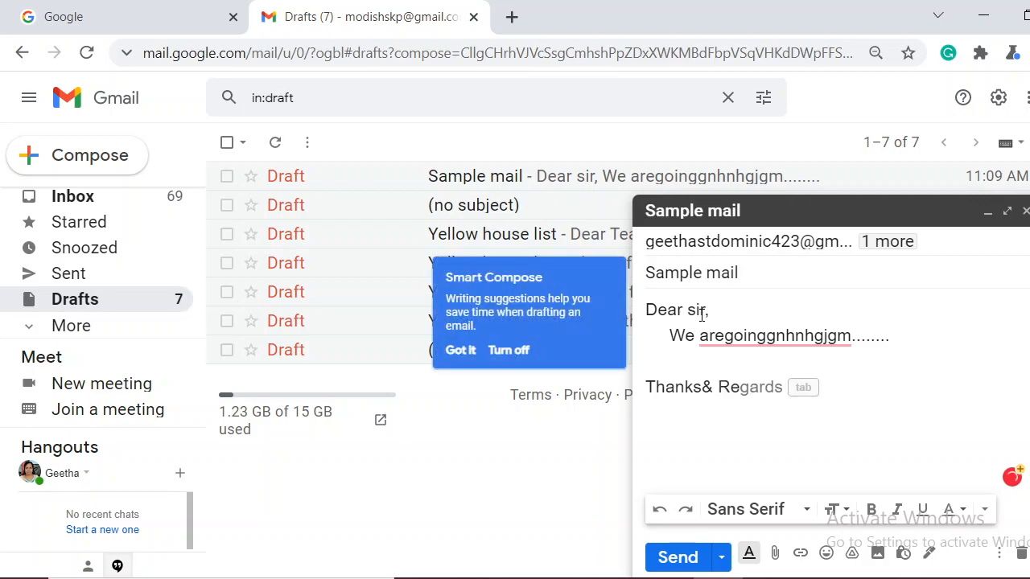
# Close the Smart Compose feedback panel and dismiss its introduction tip, returning to the closing line
pyautogui.click(793, 390)
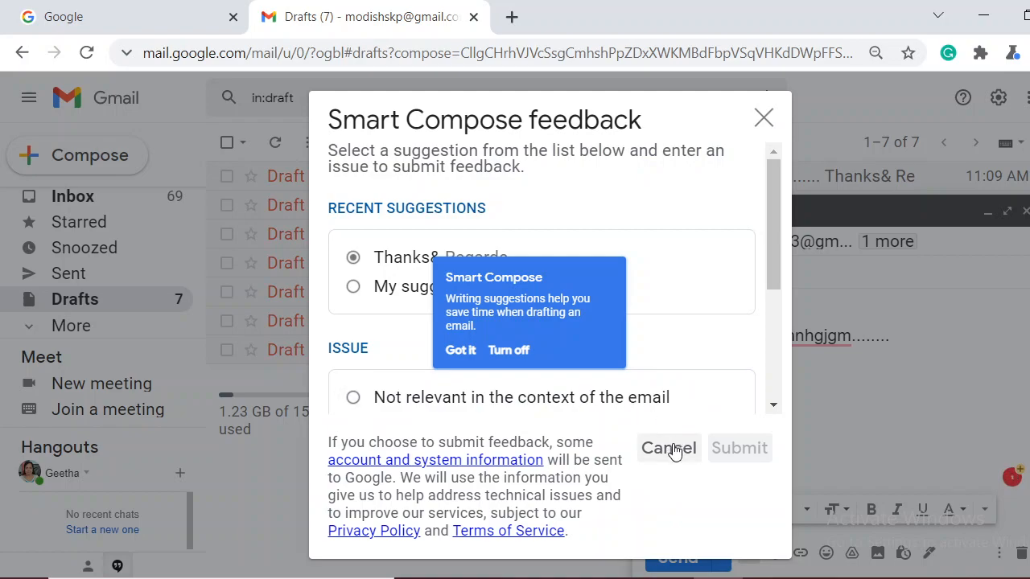
pyautogui.click(669, 448)
pyautogui.moveTo(801, 388)
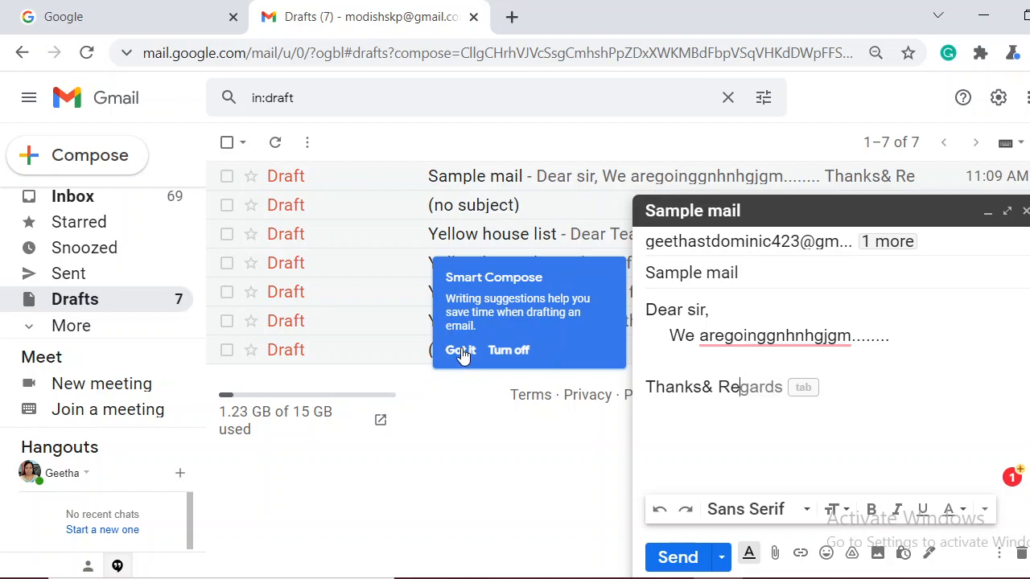
pyautogui.click(471, 354)
pyautogui.click(740, 388)
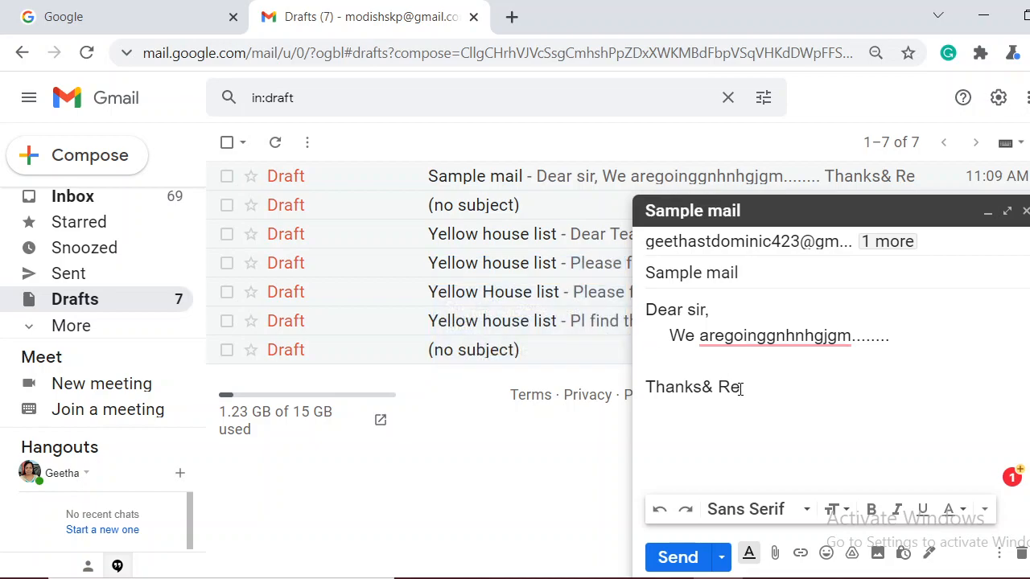
# Close Smart Compose feedback again and add 'aregoinggnhnhgjgm' to the personal dictionary
pyautogui.moveTo(780, 393)
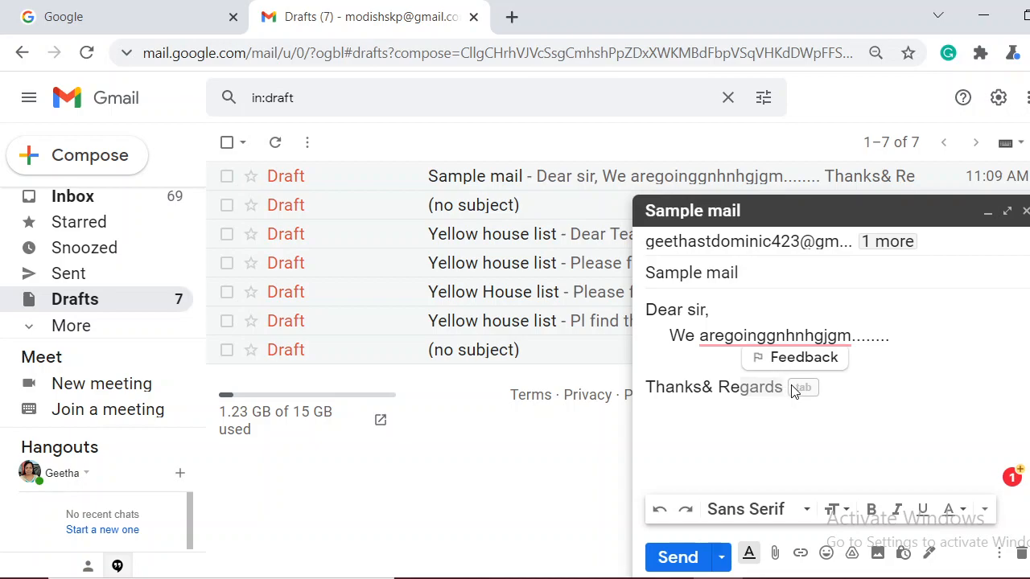
pyautogui.click(765, 359)
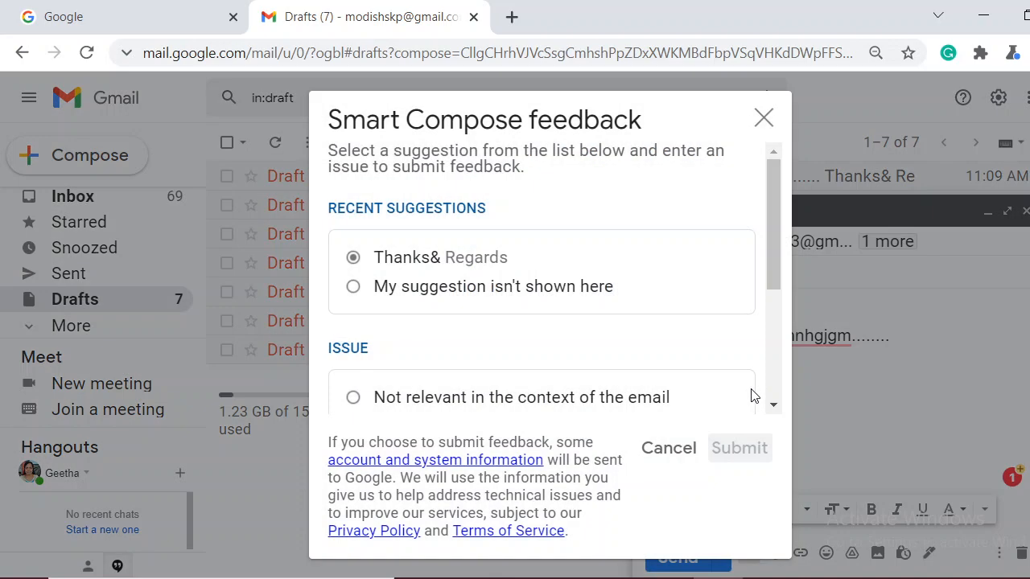
pyautogui.click(765, 120)
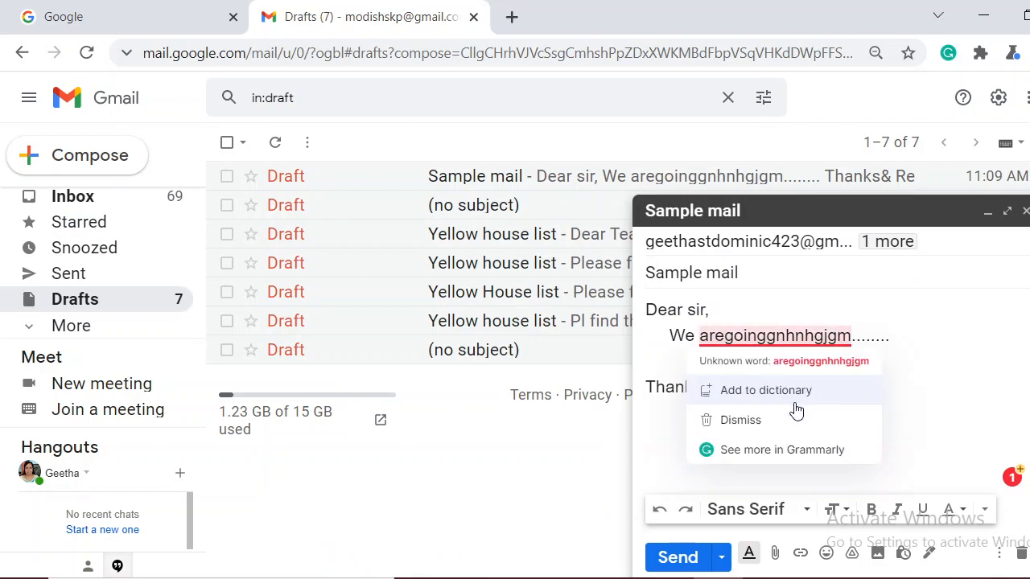
pyautogui.click(798, 396)
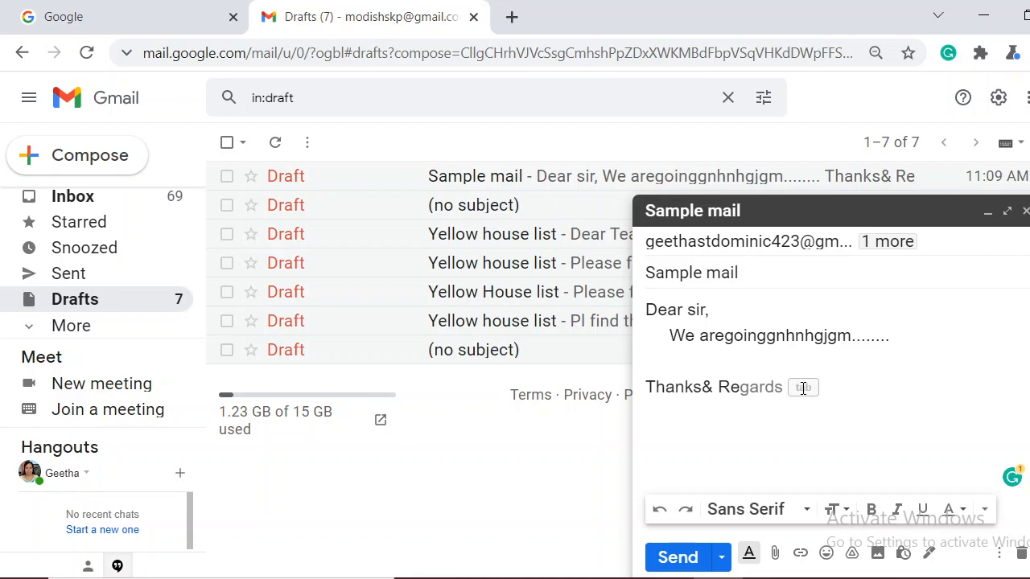
# Complete the closing as 'Thanks& Regards,' and sign the sender's name on the line below
pyautogui.press('Tab')
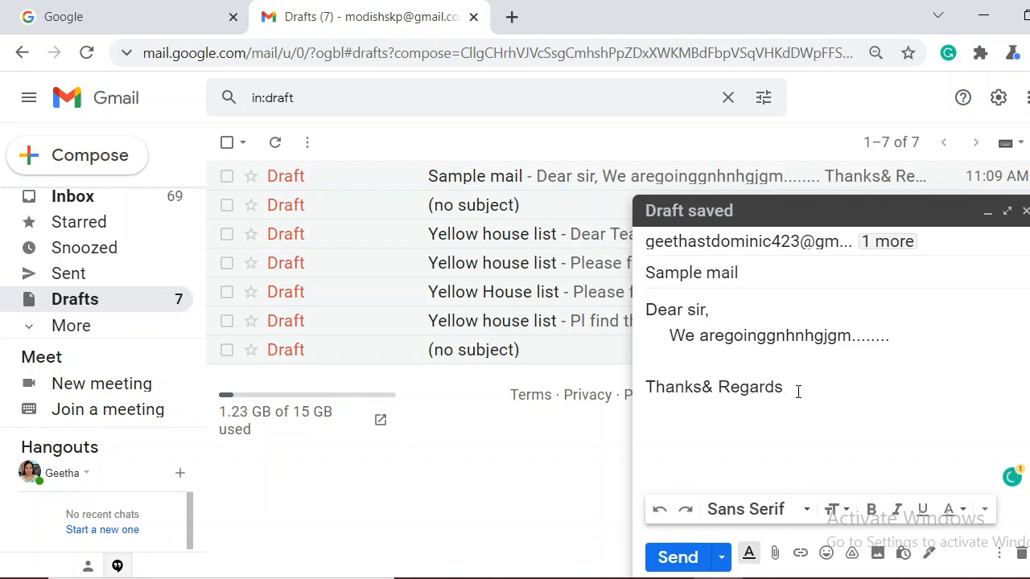
pyautogui.write(',')
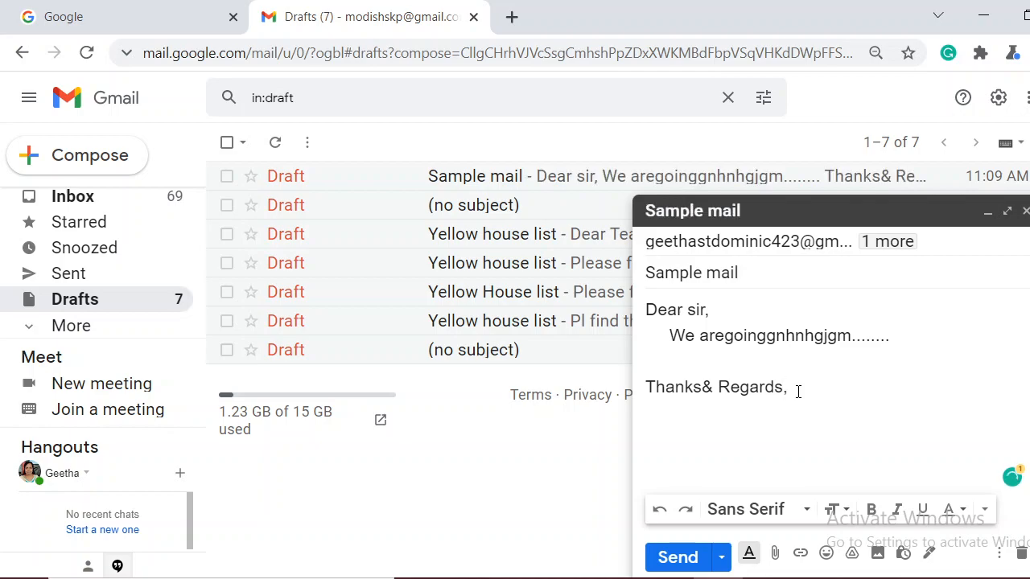
pyautogui.press('Return')
pyautogui.write('a')
pyautogui.press('BackSpace')
pyautogui.write('Geetha.M')
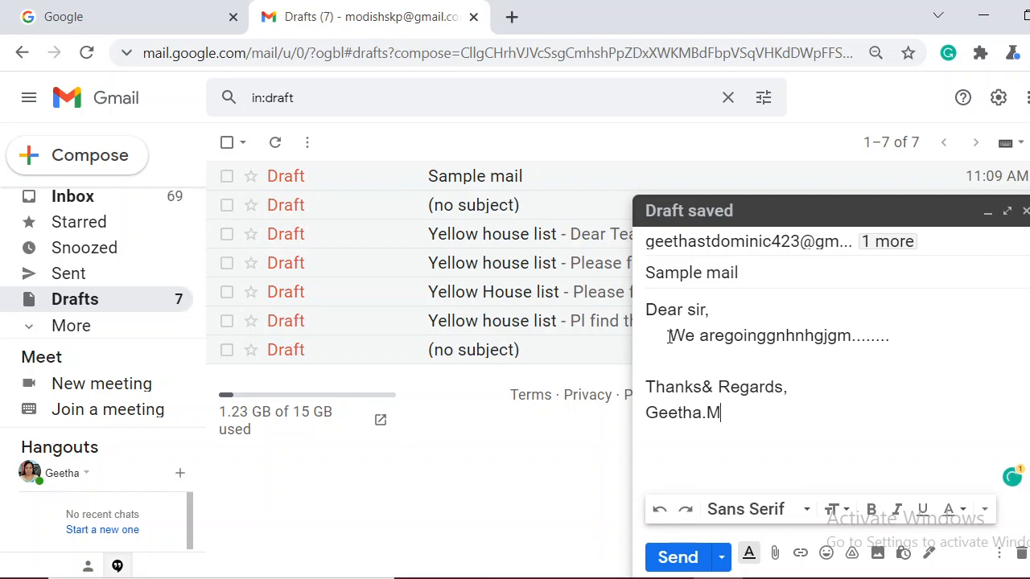
# Select part of 'aregoinggnhnhgjgm' and set it to Tahoma, leaving the size at Normal
pyautogui.moveTo(716, 336); pyautogui.dragTo(841, 335)
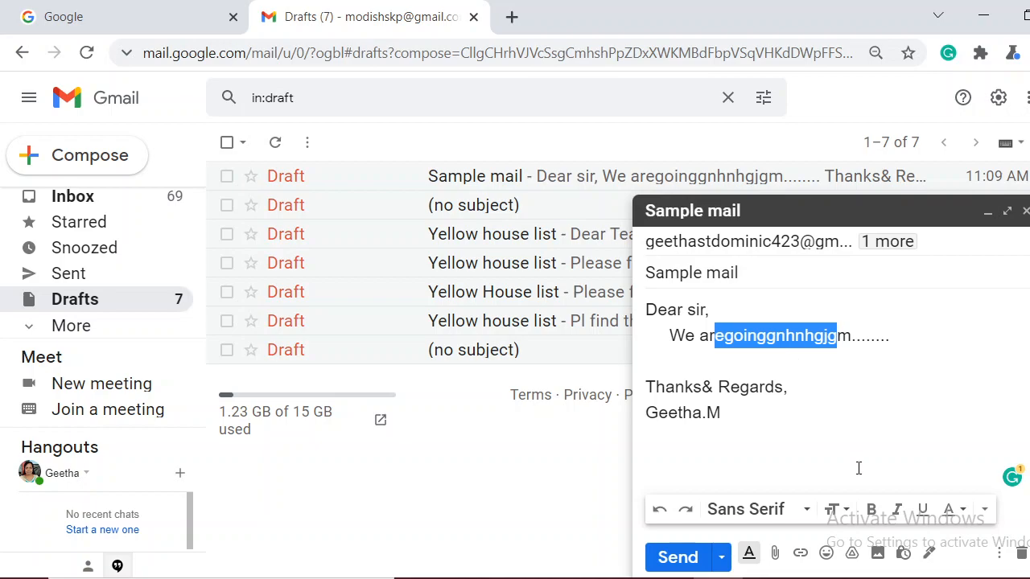
pyautogui.click(809, 512)
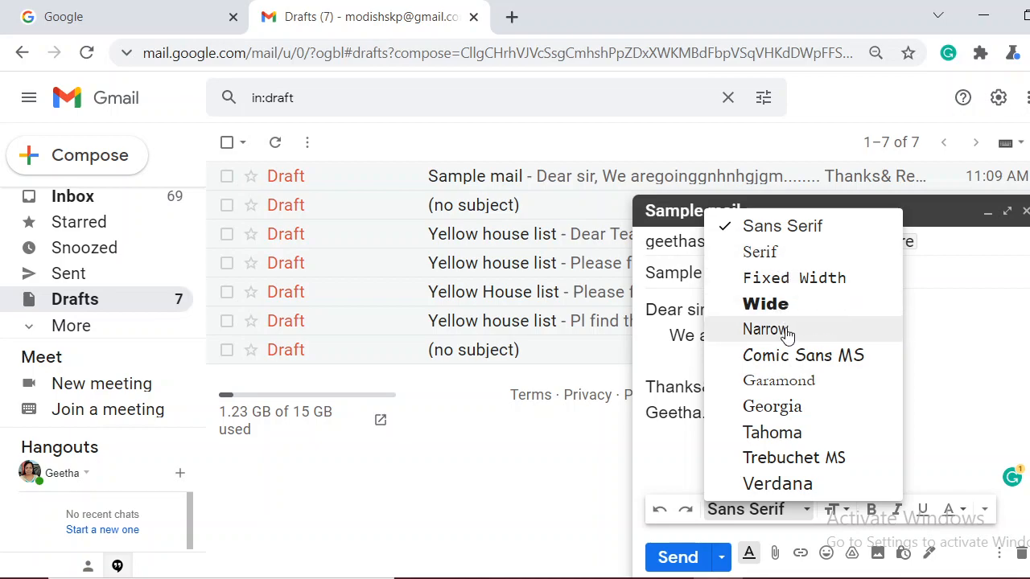
pyautogui.click(773, 433)
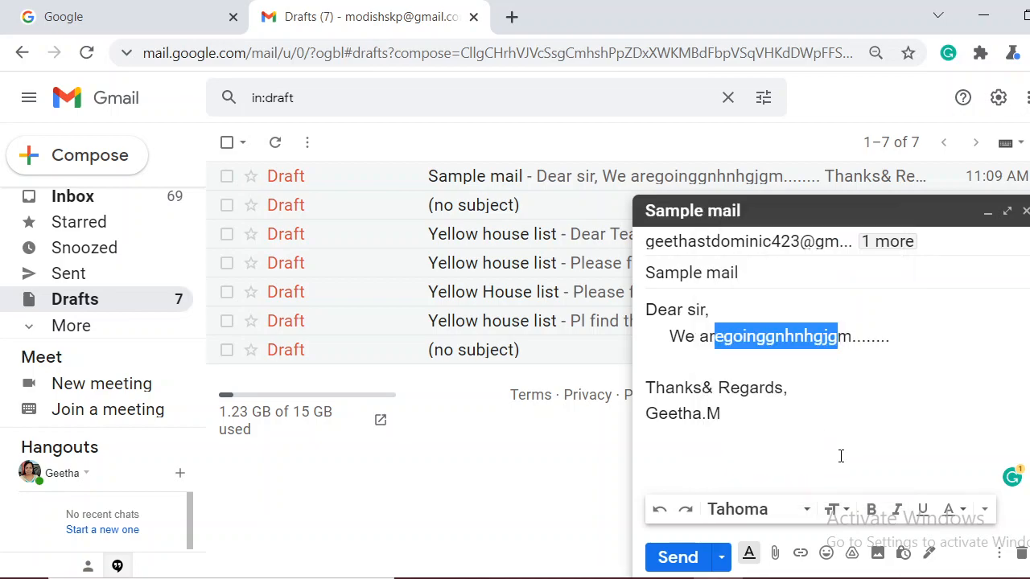
pyautogui.click(845, 515)
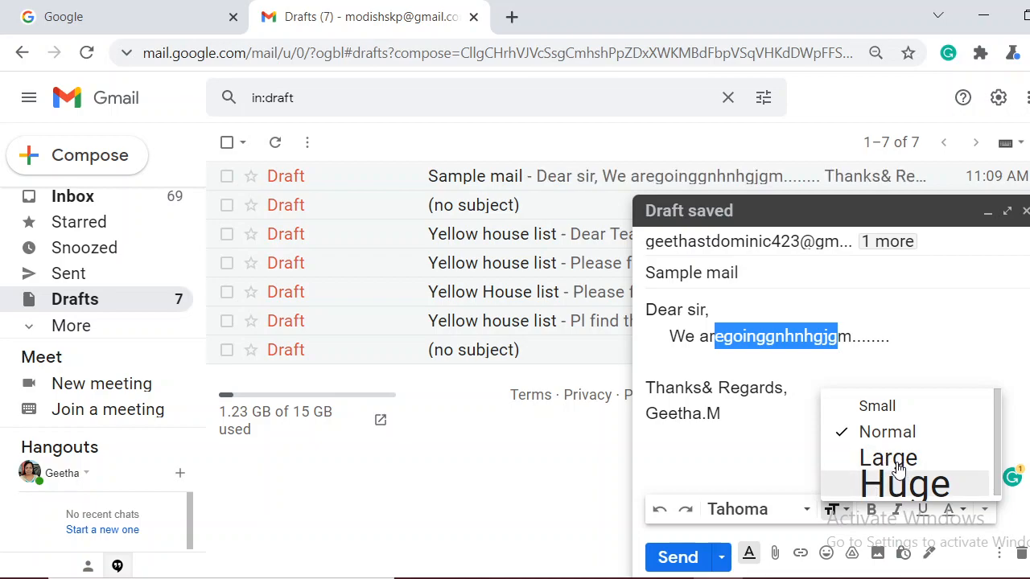
pyautogui.click(898, 470)
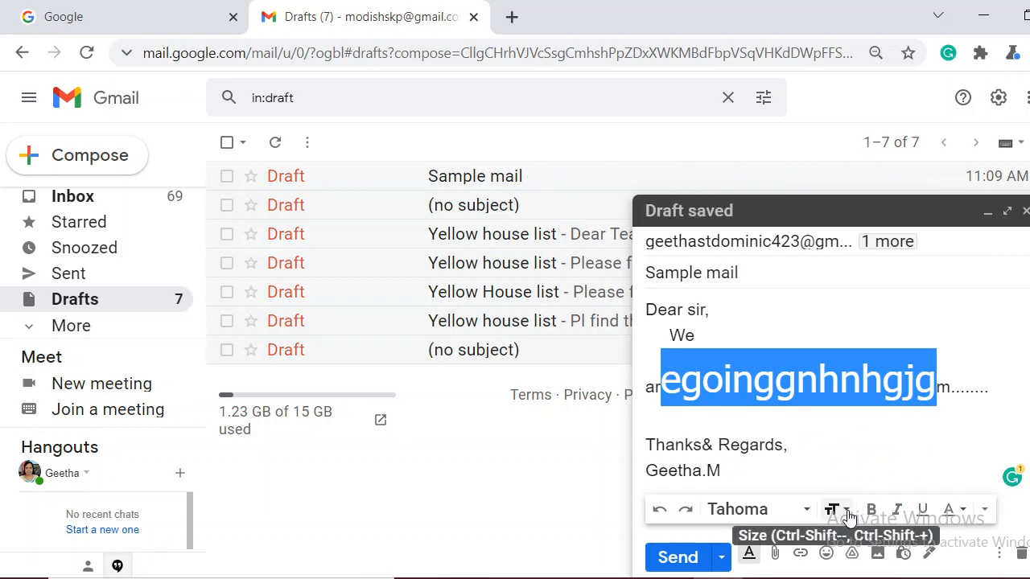
pyautogui.click(842, 512)
pyautogui.click(885, 433)
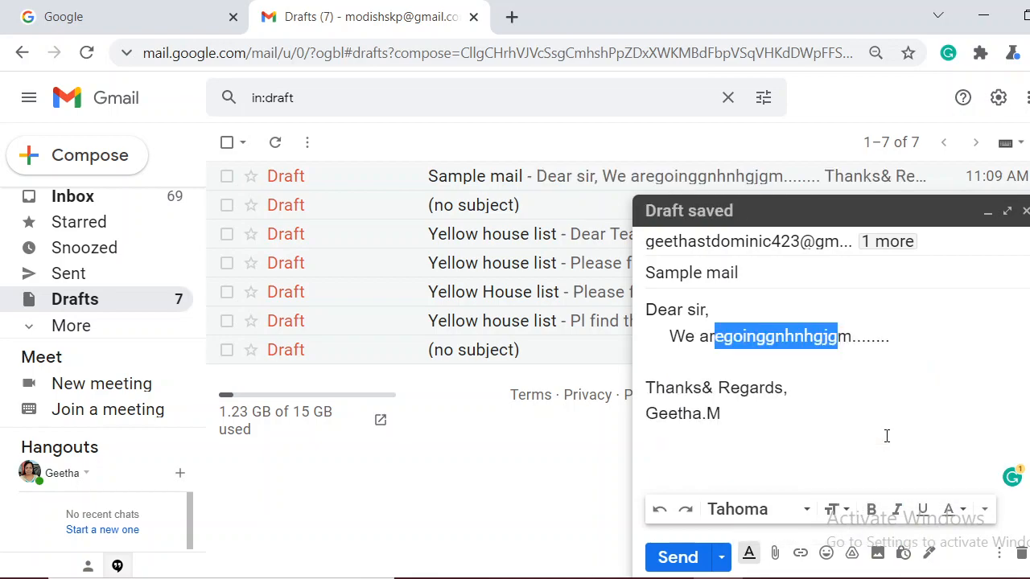
# Make the selected text bold, italic, underlined and blue
pyautogui.click(871, 511)
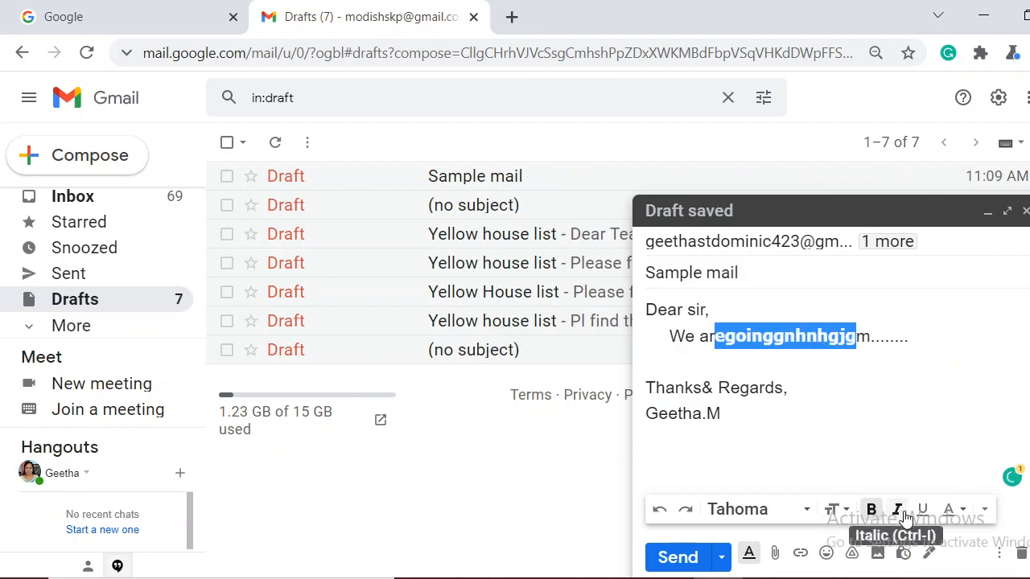
pyautogui.click(906, 515)
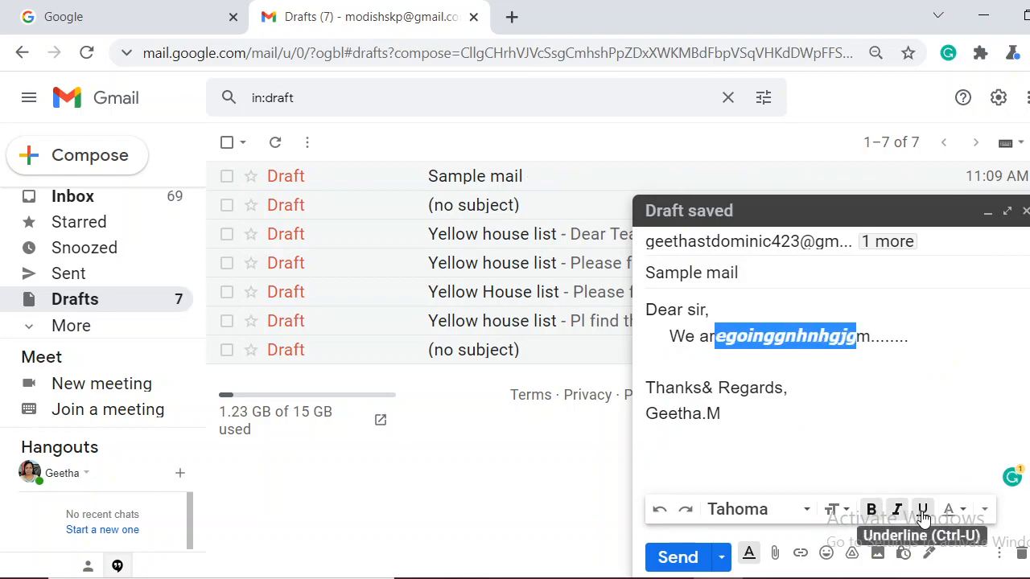
pyautogui.click(923, 515)
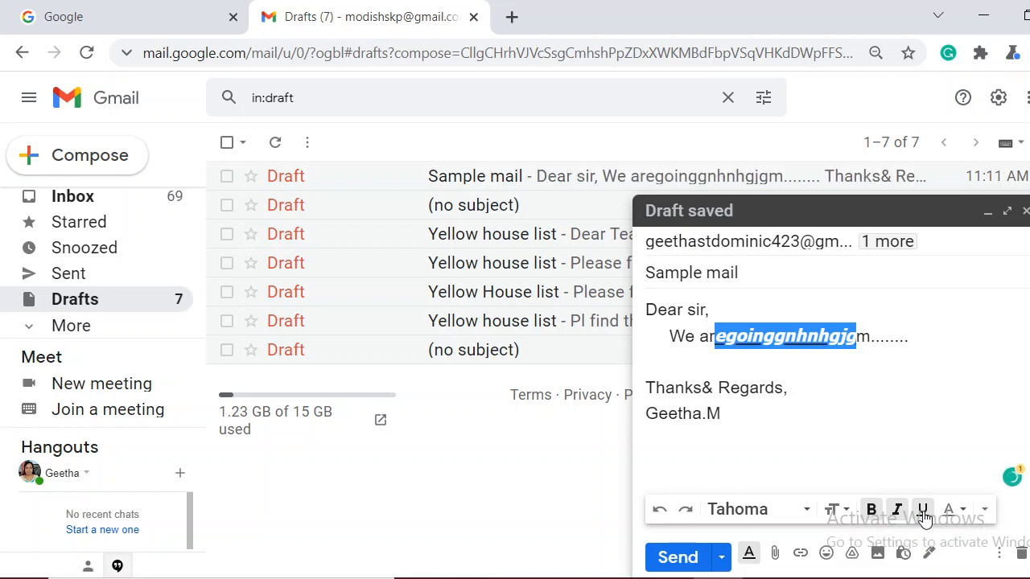
pyautogui.click(966, 515)
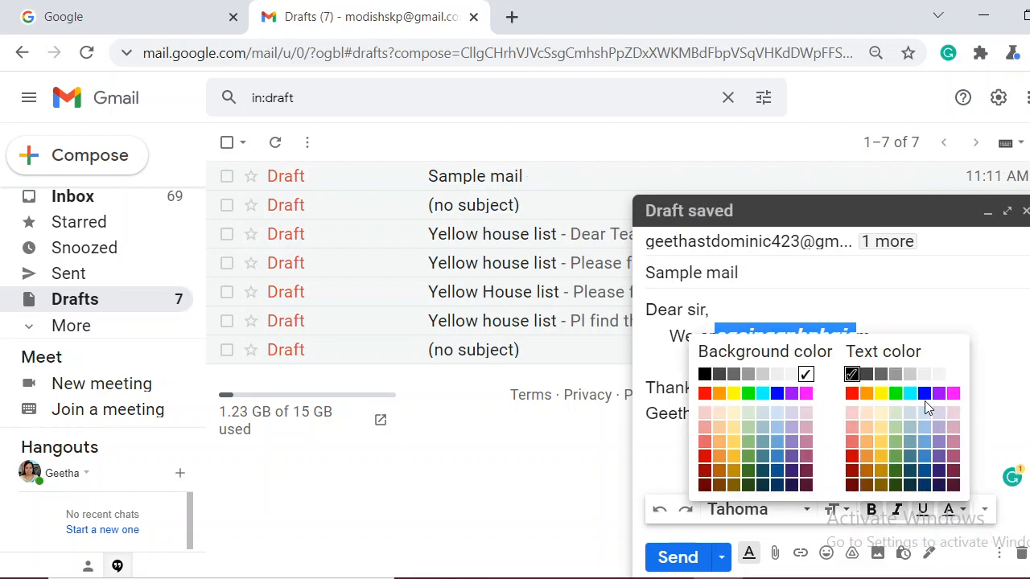
pyautogui.click(925, 393)
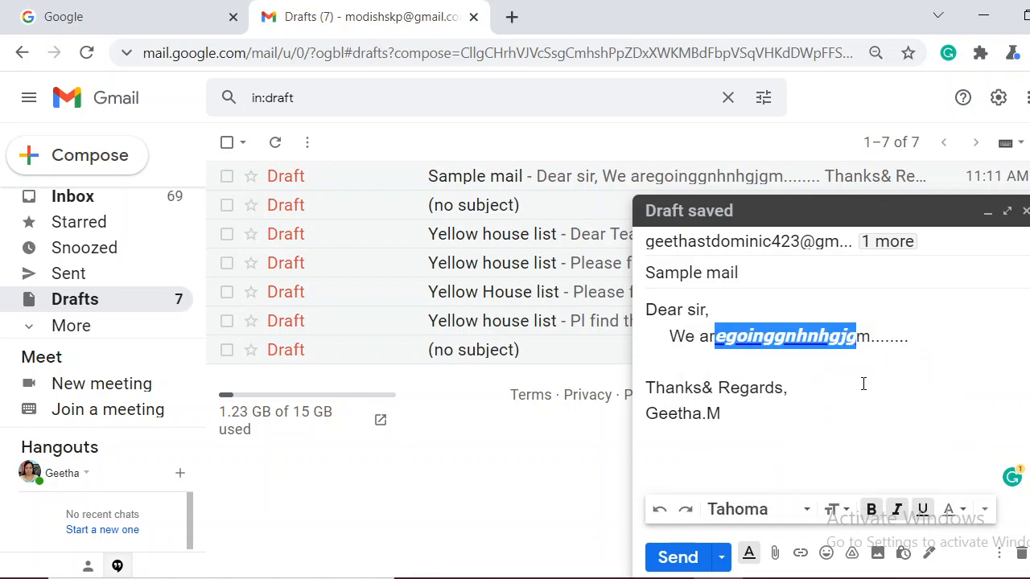
pyautogui.click(918, 337)
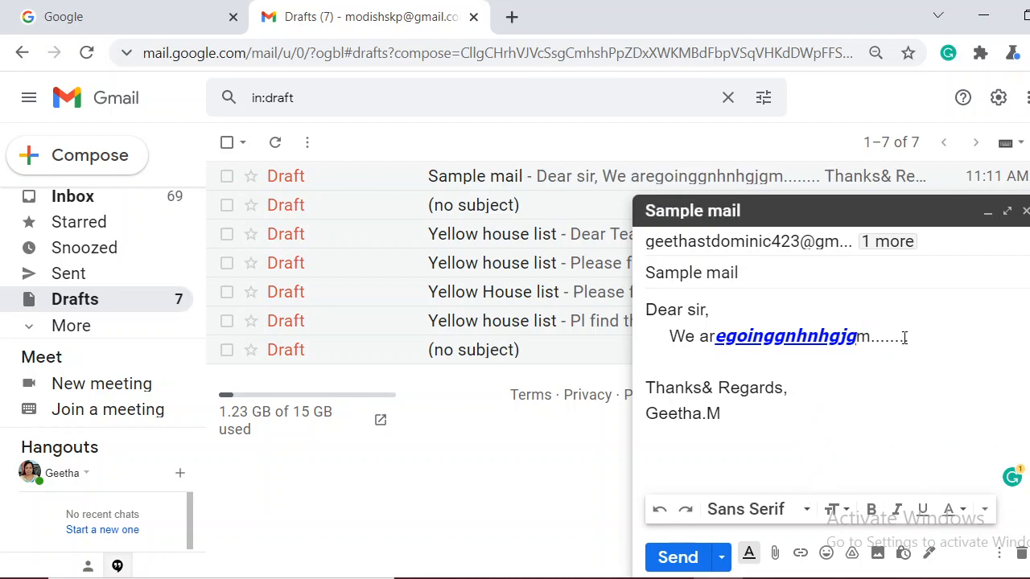
# Add a new line reading 'PFA' below the message sentence
pyautogui.press('Return')
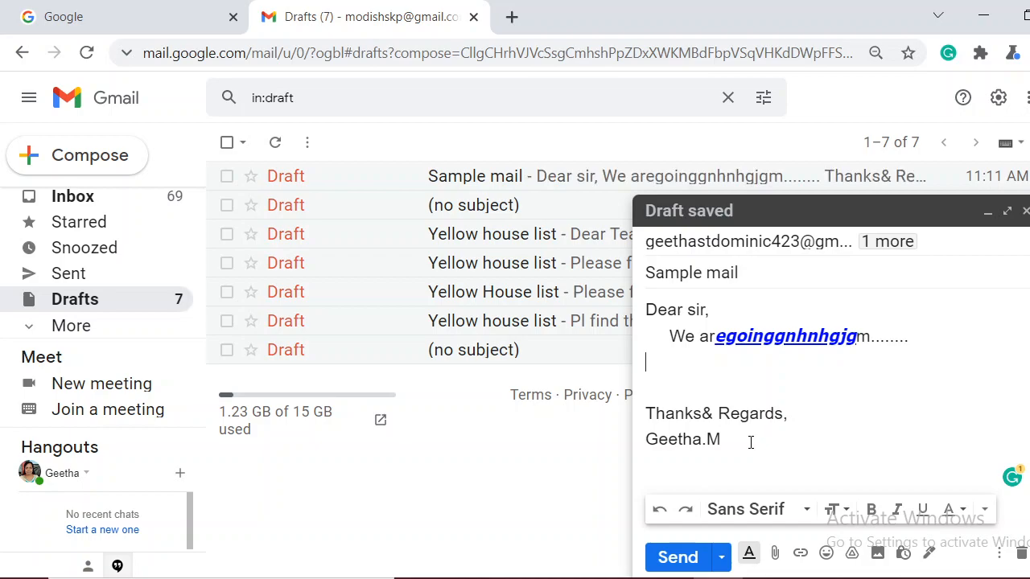
pyautogui.write('Please fin')
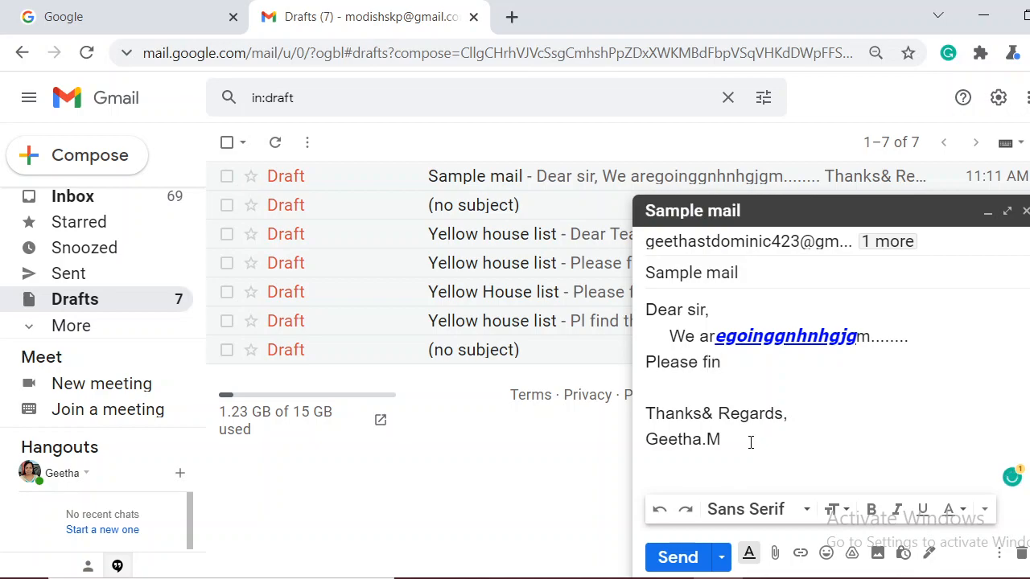
pyautogui.press('BackSpace')
pyautogui.press('BackSpace')
pyautogui.press('BackSpace')
pyautogui.press('BackSpace')
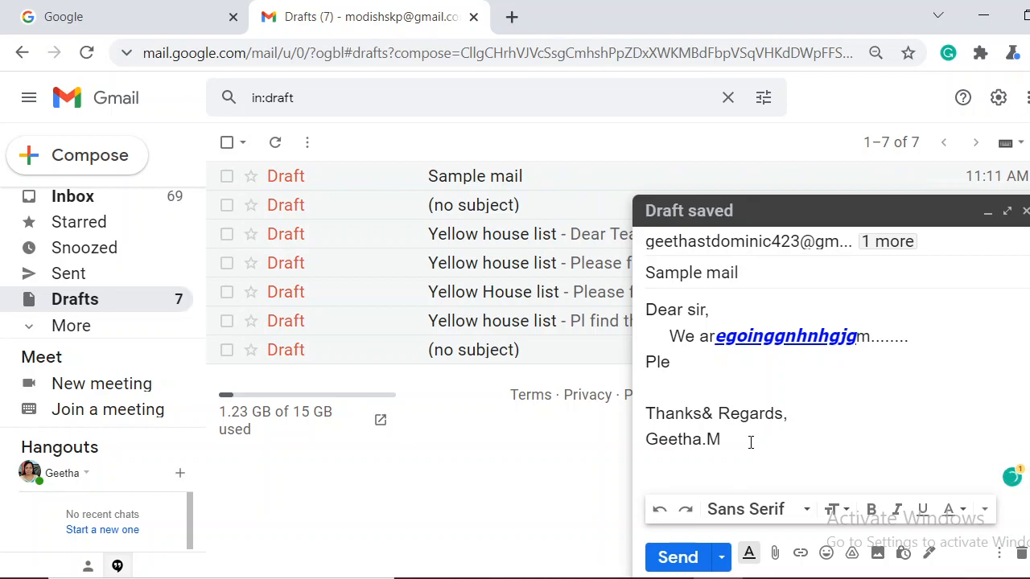
pyautogui.press('BackSpace')
pyautogui.press('BackSpace')
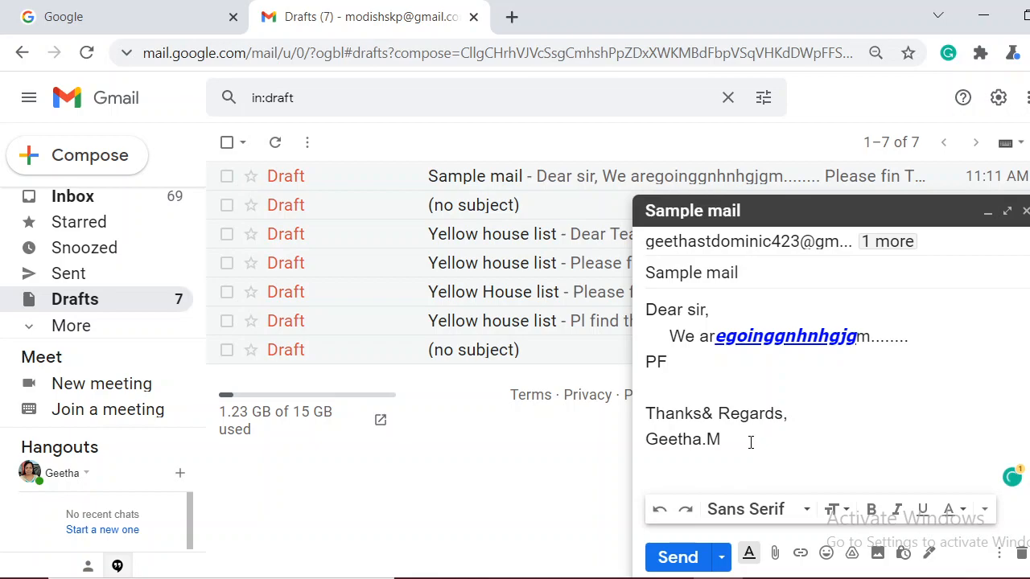
pyautogui.write('FA')
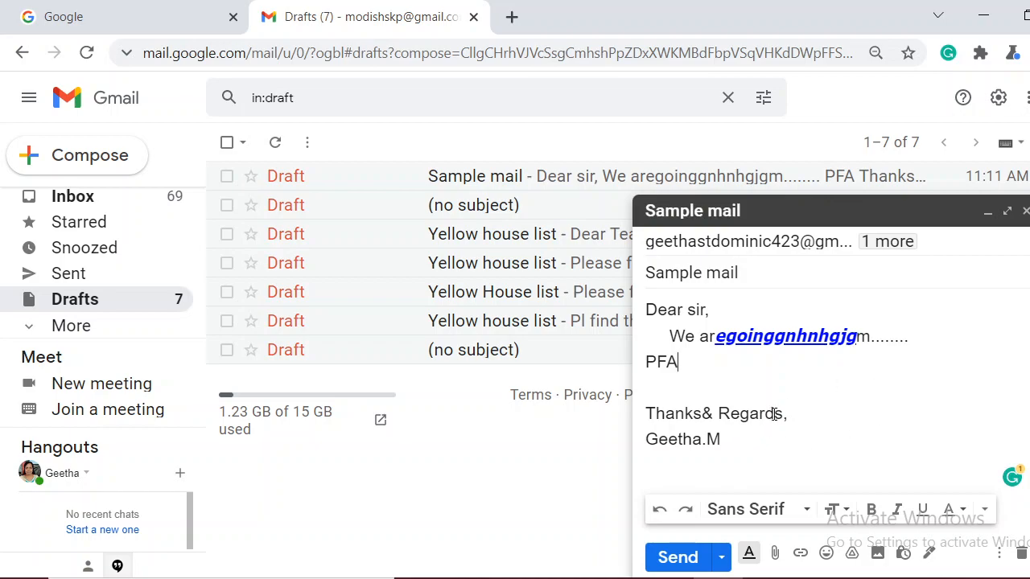
# Attach the 12K 'images' file from NATURE_files to the Sample mail draft
pyautogui.click(777, 556)
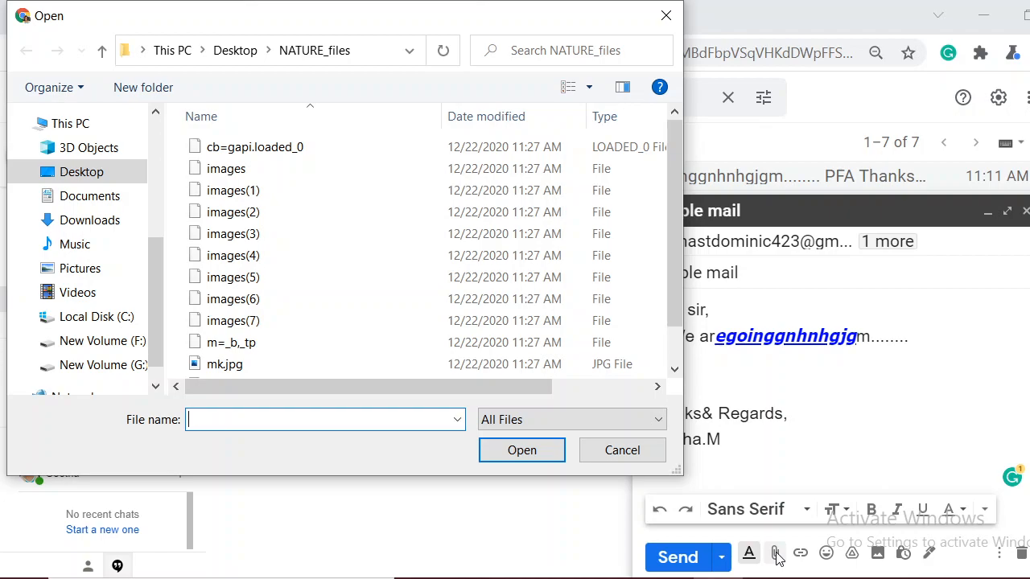
pyautogui.click(221, 172)
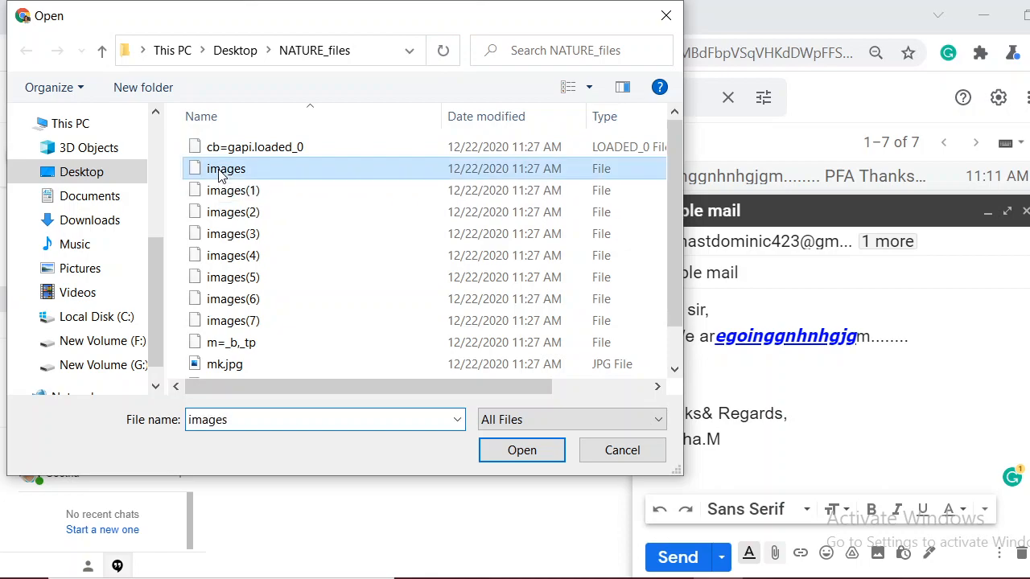
pyautogui.click(541, 455)
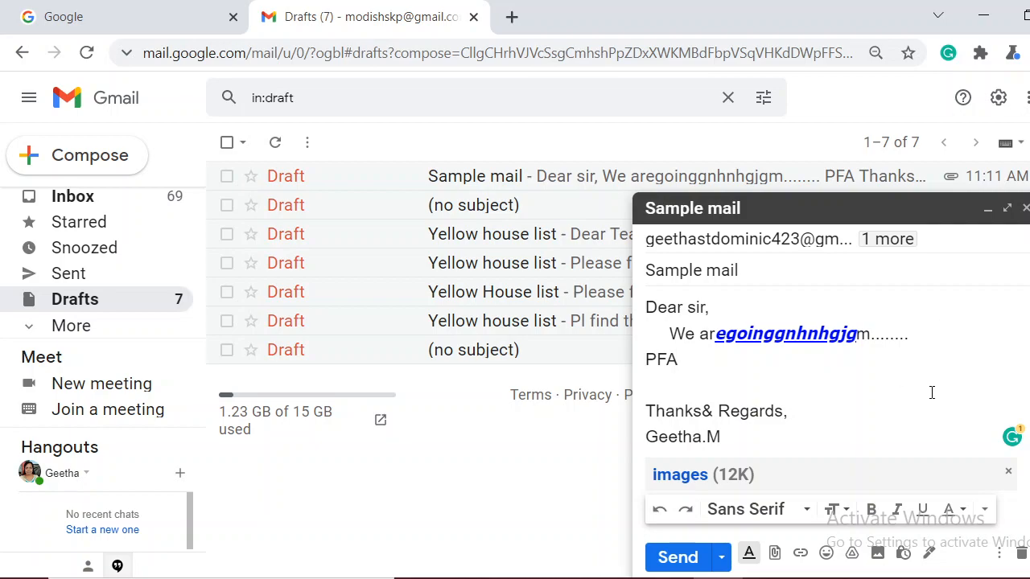
# Send the Sample mail message with its 'images' attachment
pyautogui.click(679, 563)
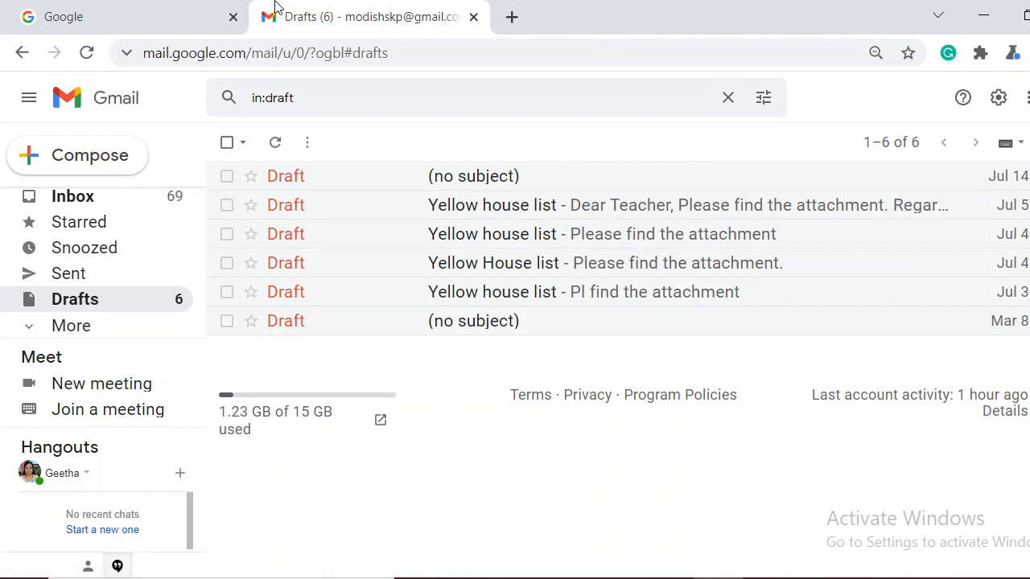
# Switch to the Google homepage tab, select and clear some page text, then go back
pyautogui.click(185, 18)
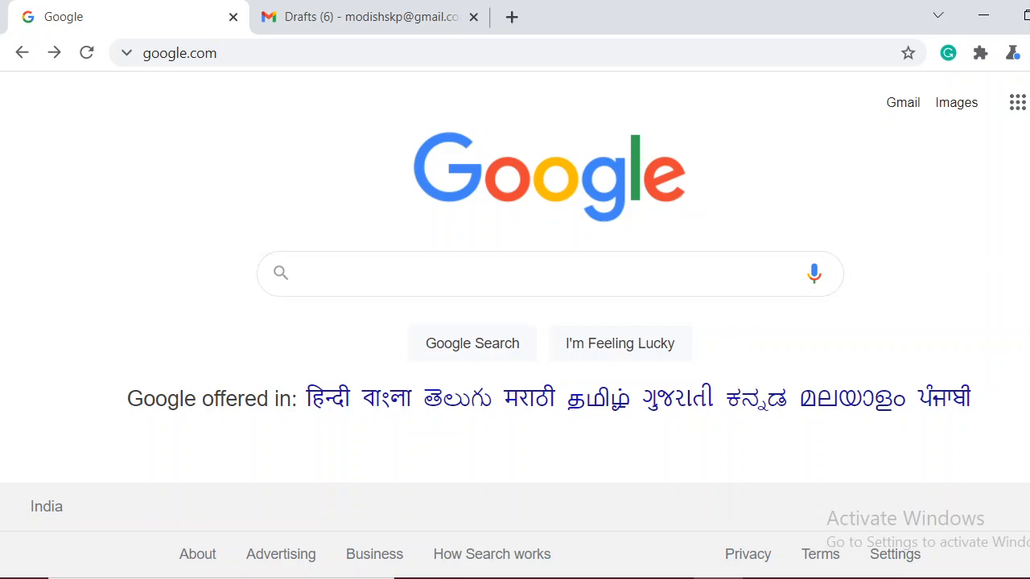
pyautogui.moveTo(394, 322); pyautogui.dragTo(978, 418)
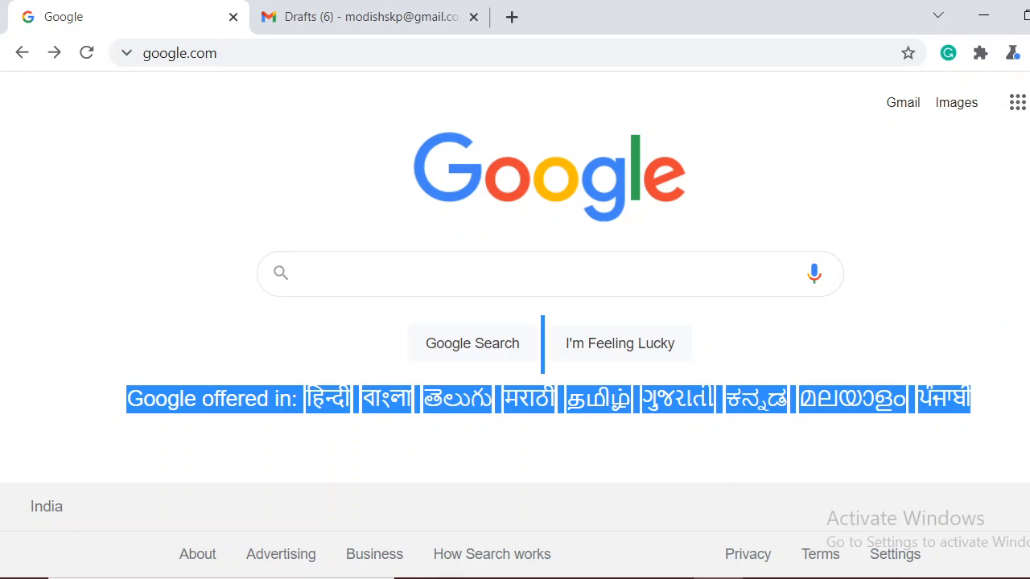
pyautogui.moveTo(997, 322); pyautogui.dragTo(998, 450)
pyautogui.click(998, 322)
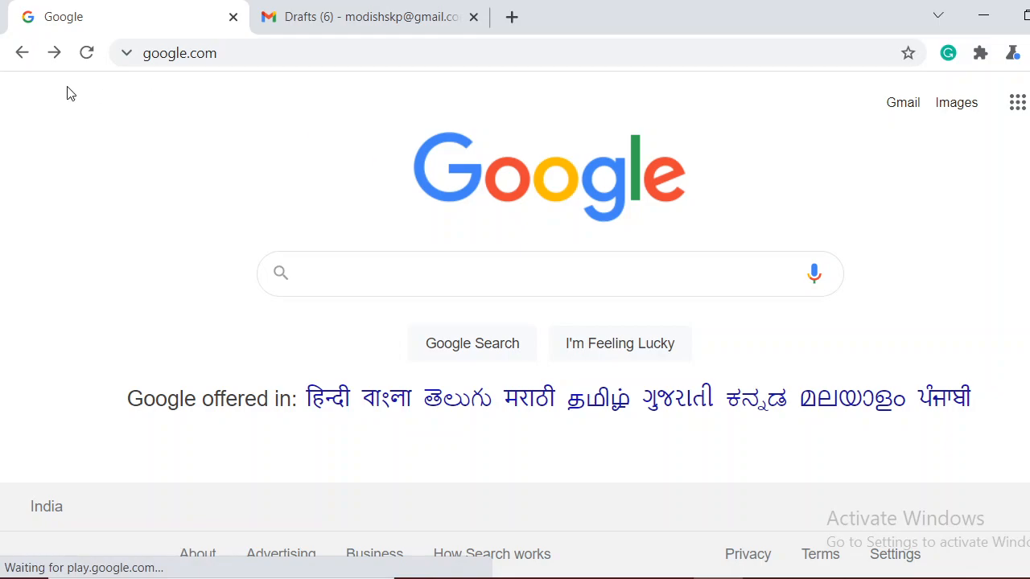
pyautogui.click(19, 57)
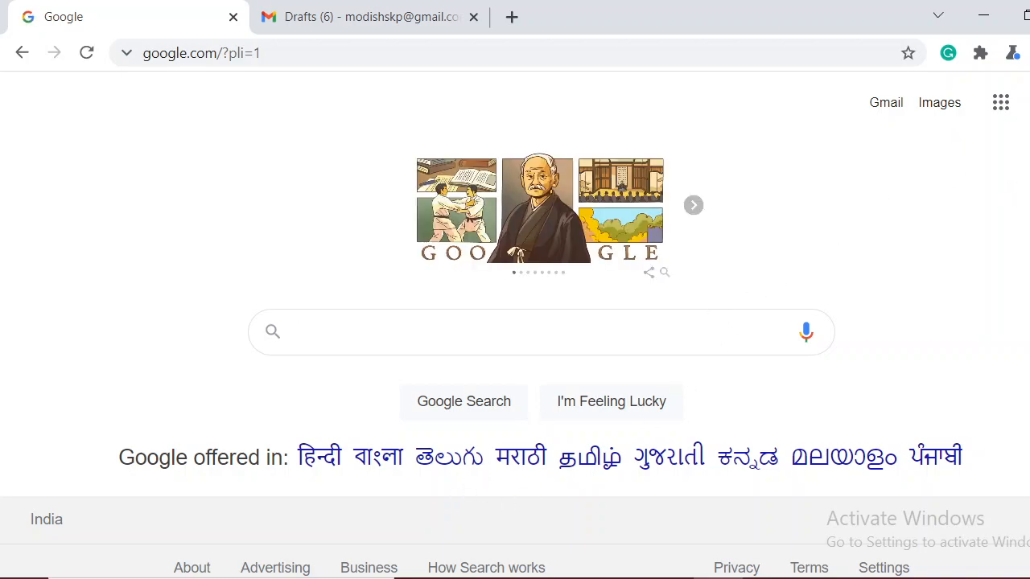
# Launch a second Chrome window under another profile and open Gmail from the New Tab page
pyautogui.click(986, 20)
pyautogui.doubleClick(275, 167)
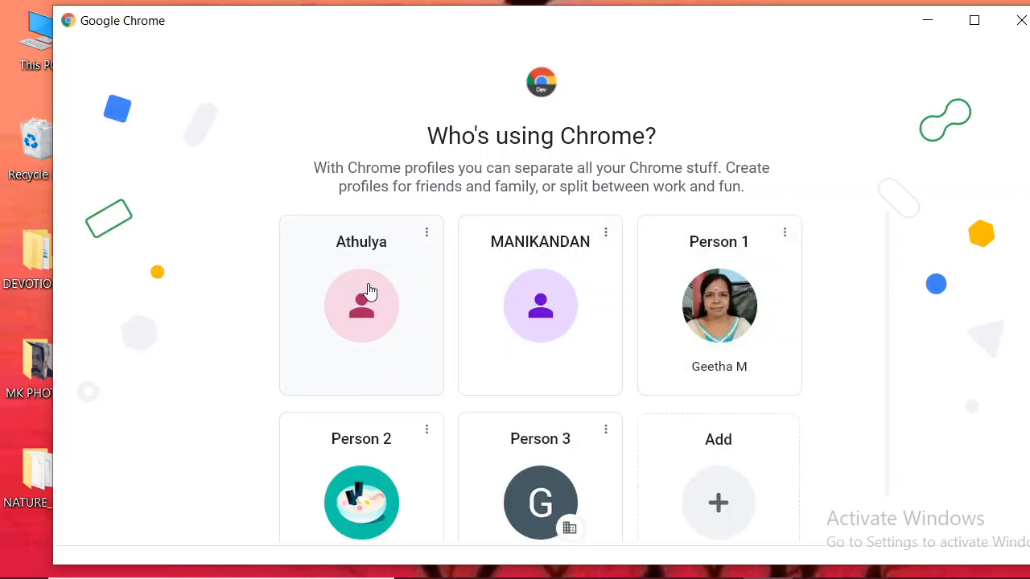
pyautogui.click(368, 285)
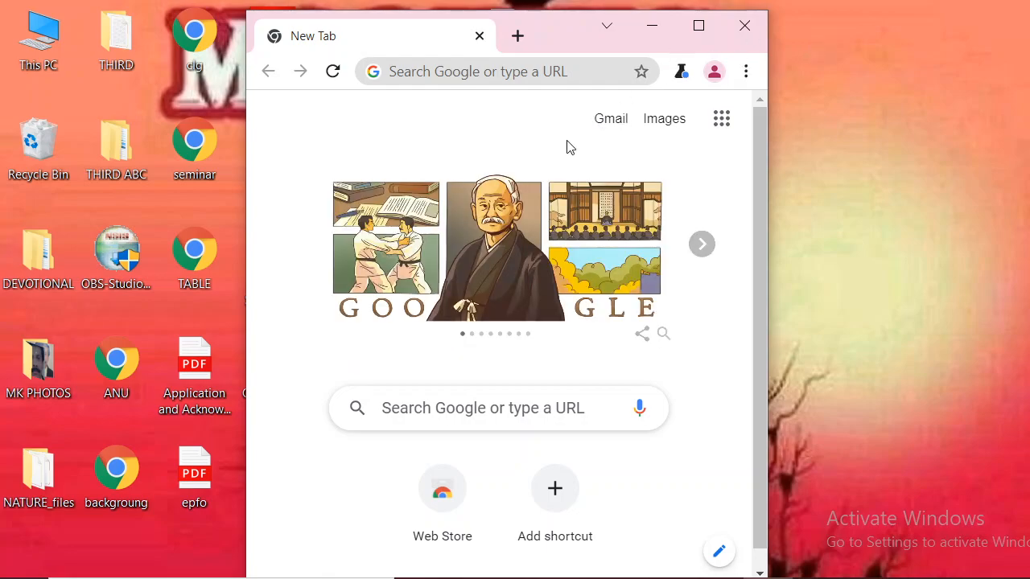
pyautogui.click(611, 121)
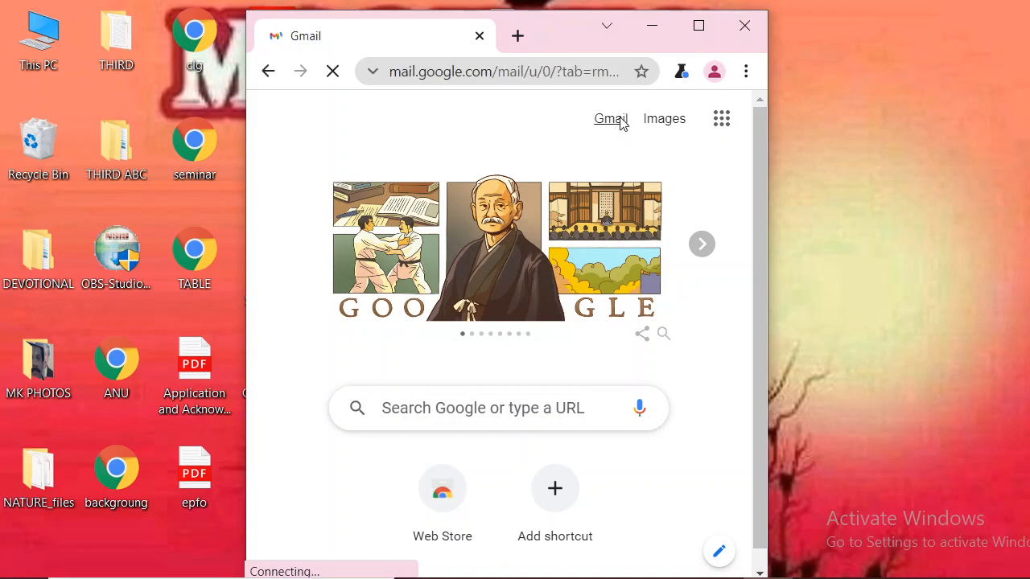
# Maximize the browser, then sign in with another account's e-mail address and password
pyautogui.click(698, 25)
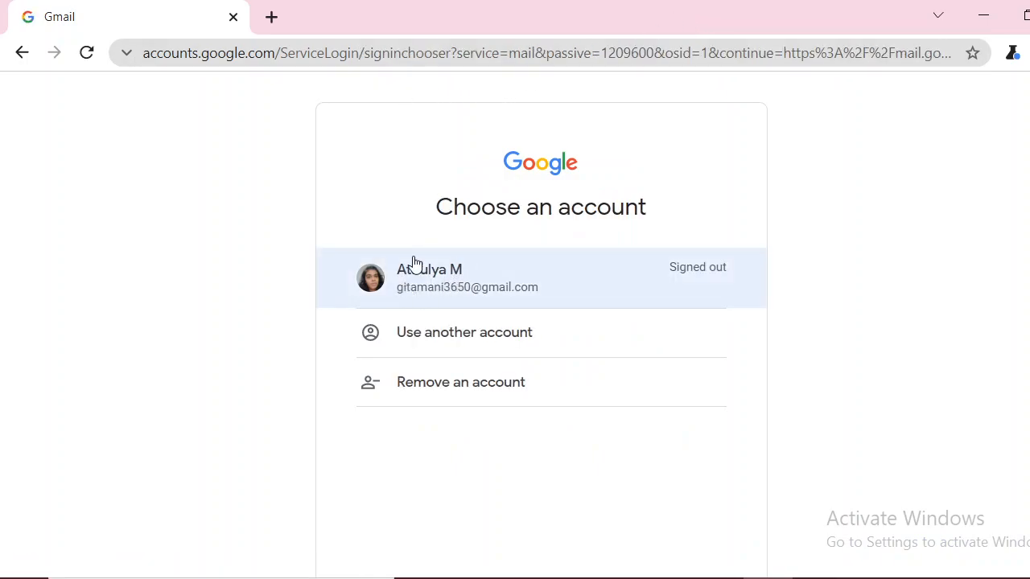
pyautogui.click(448, 336)
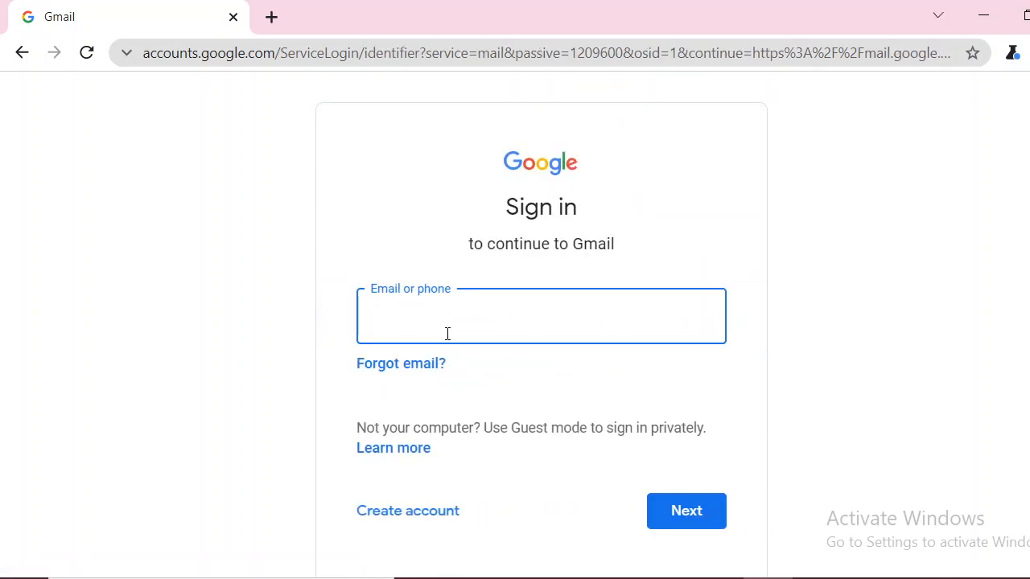
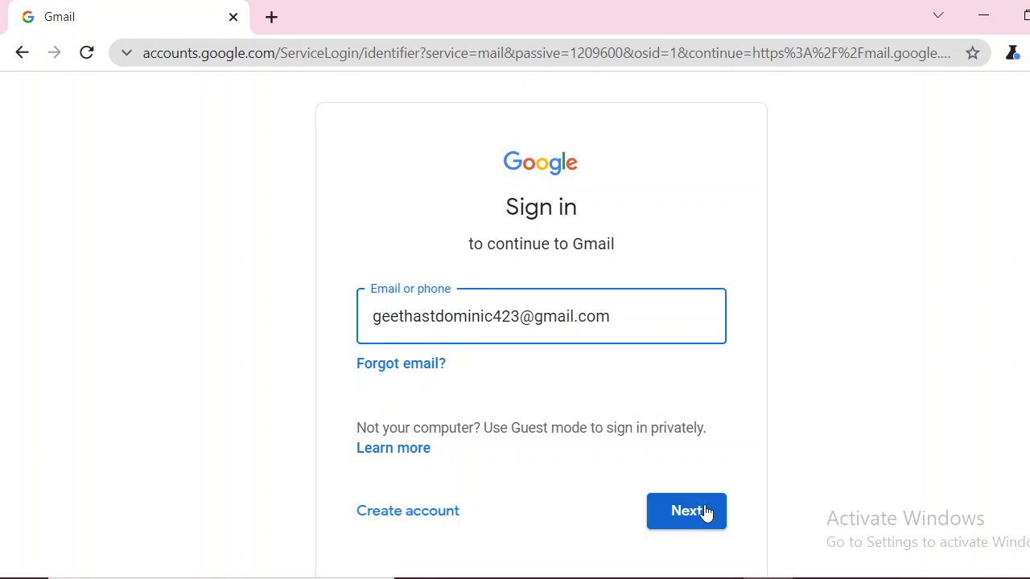
pyautogui.click(696, 523)
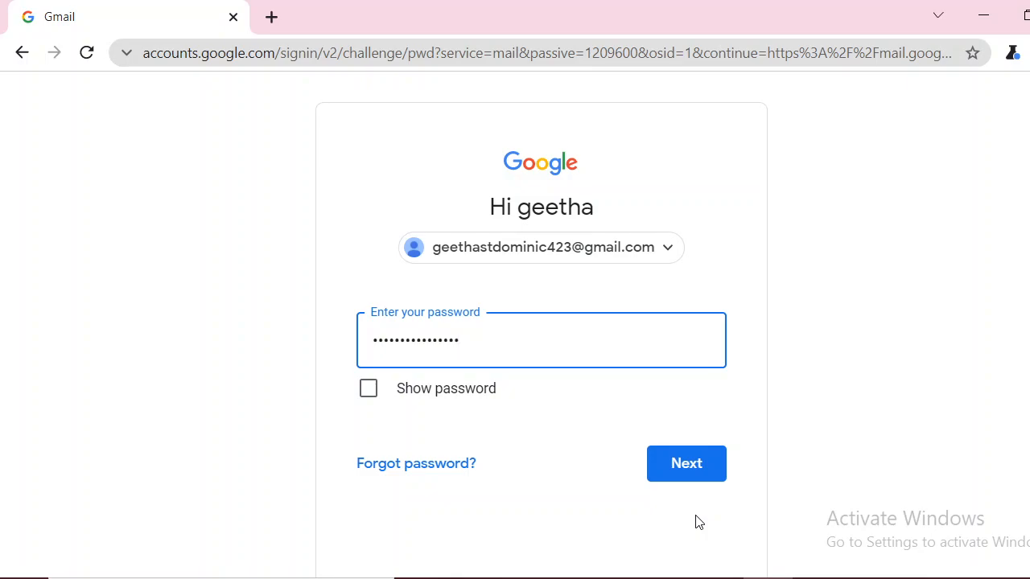
pyautogui.click(697, 474)
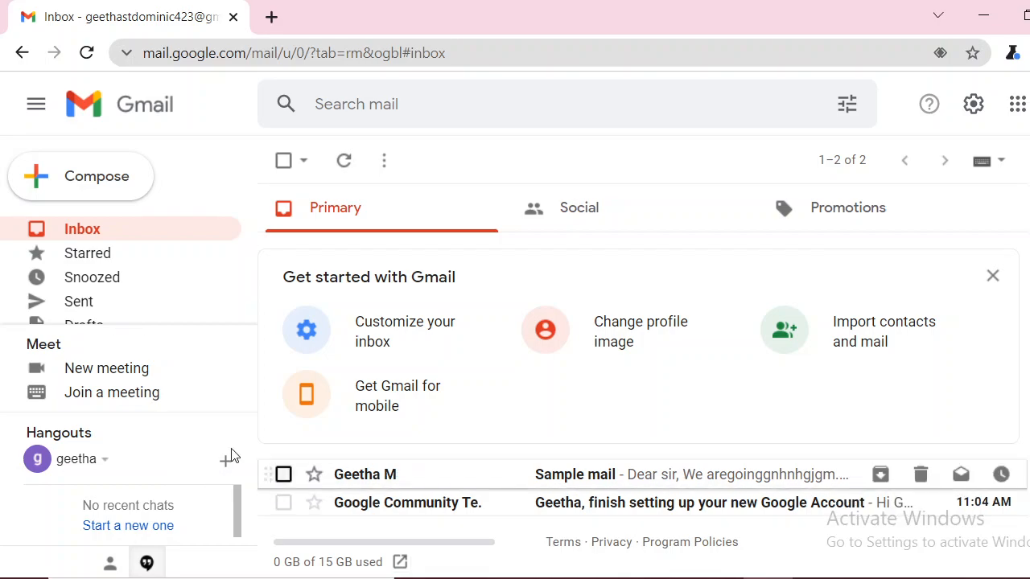
# Check the second account's empty Sent folder, then compose a new blank message
pyautogui.click(74, 306)
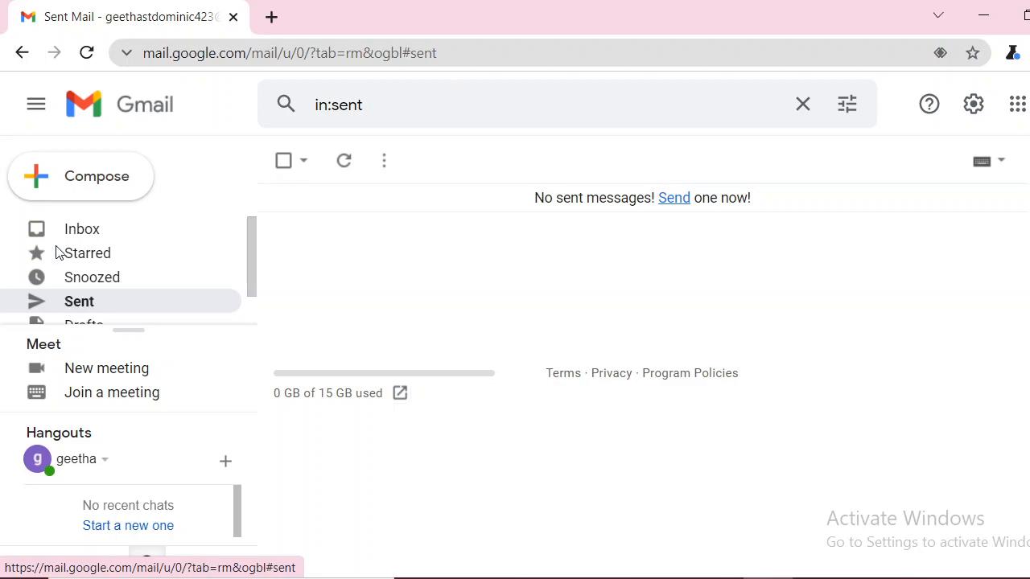
pyautogui.click(97, 177)
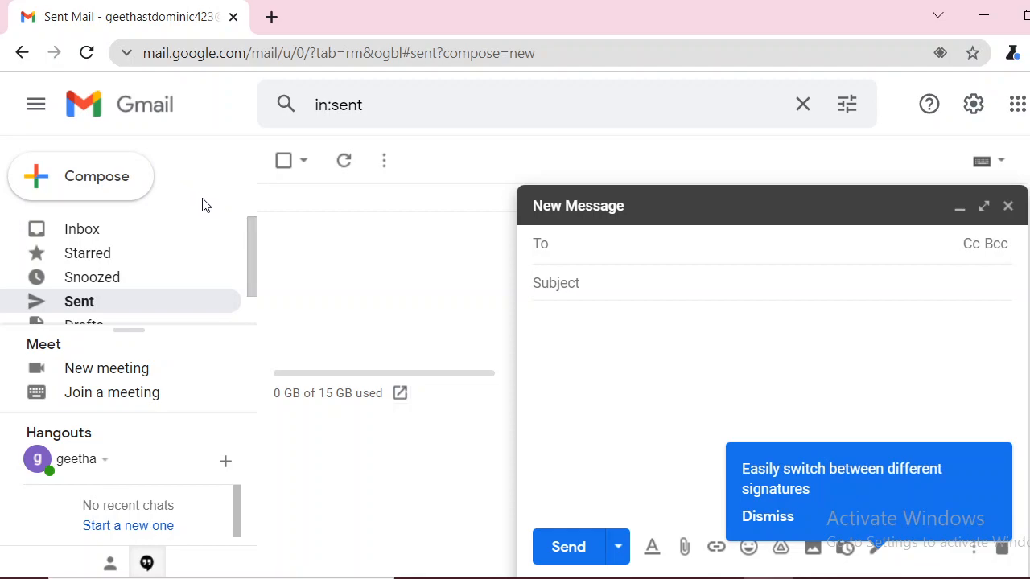
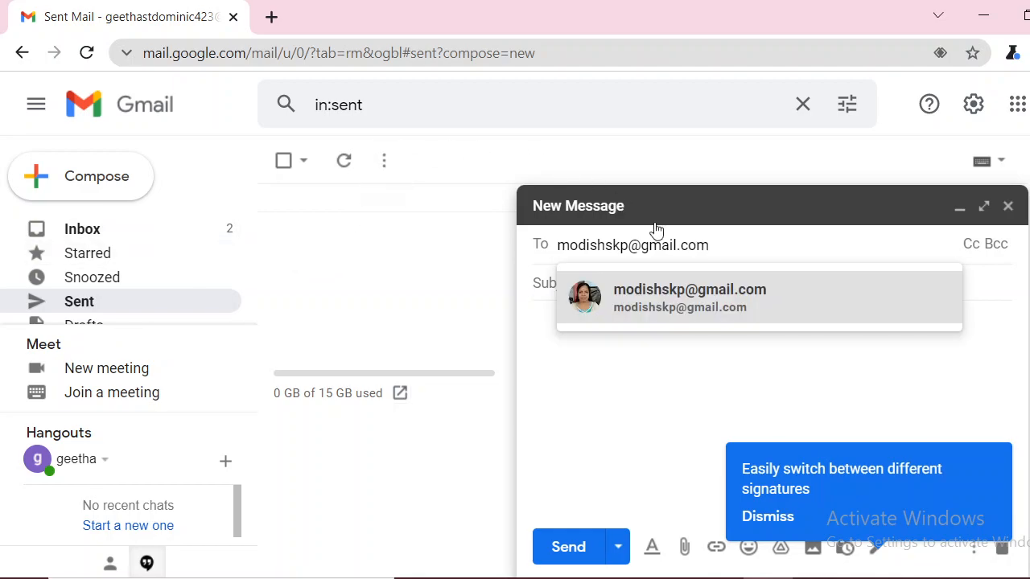
# Address the message to the recipient, write 'Dear sir, kjkllkl;lk' in the body, and dismiss the signatures tip
pyautogui.click(680, 294)
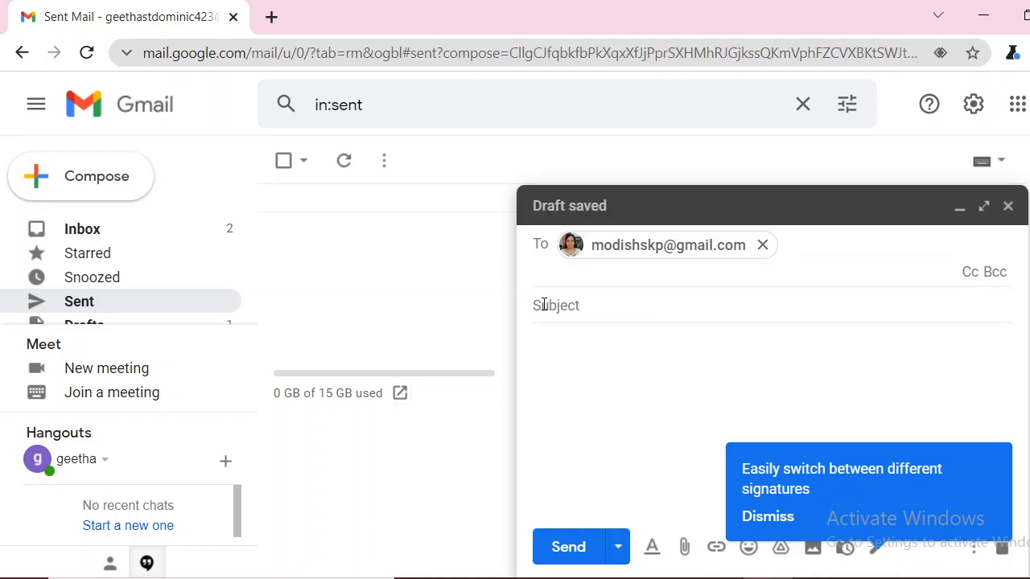
pyautogui.click(538, 345)
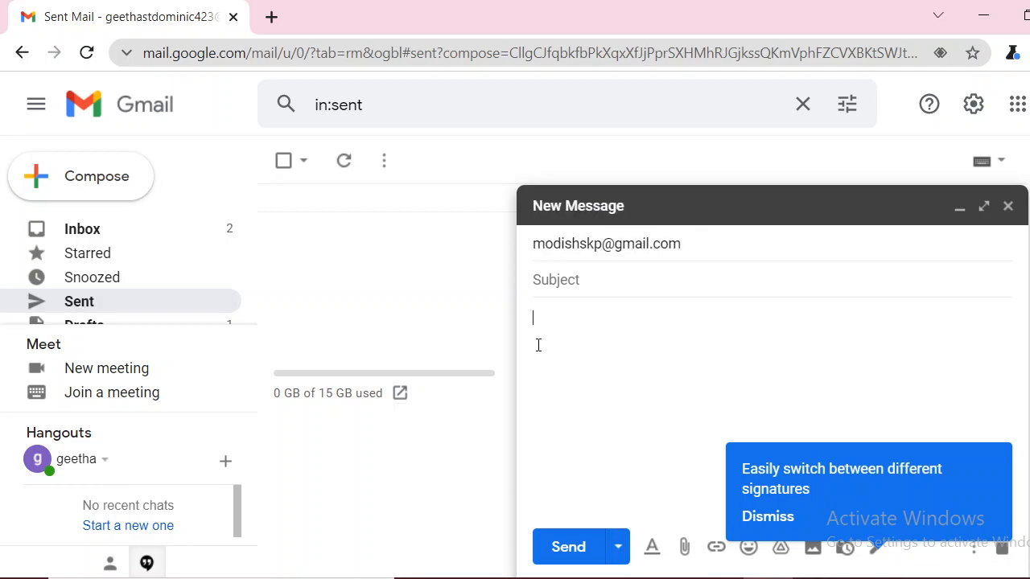
pyautogui.write('Dear sir, k')
pyautogui.write('jkllkl;lkl;k')
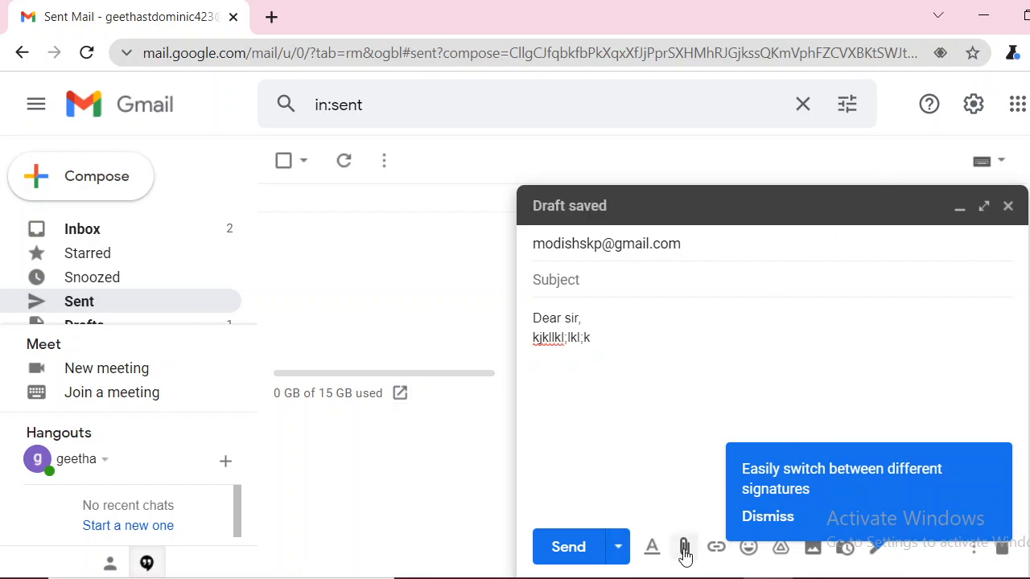
pyautogui.click(791, 521)
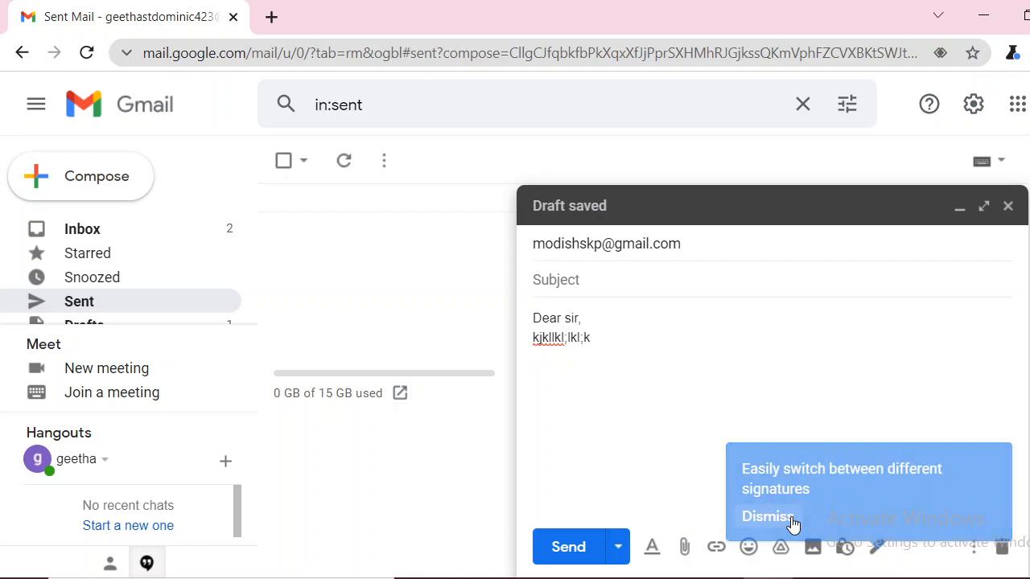
pyautogui.click(684, 549)
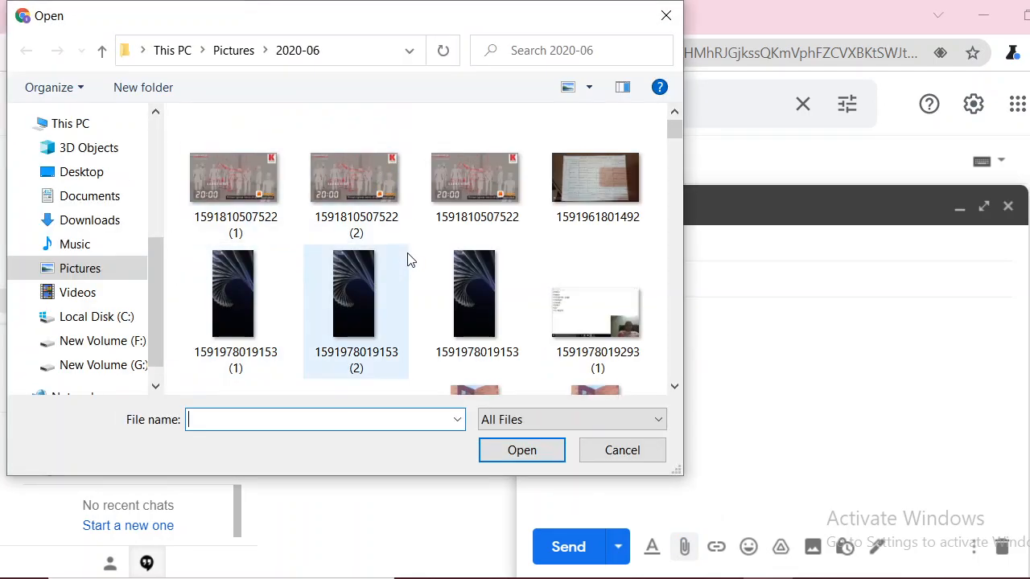
pyautogui.click(229, 296)
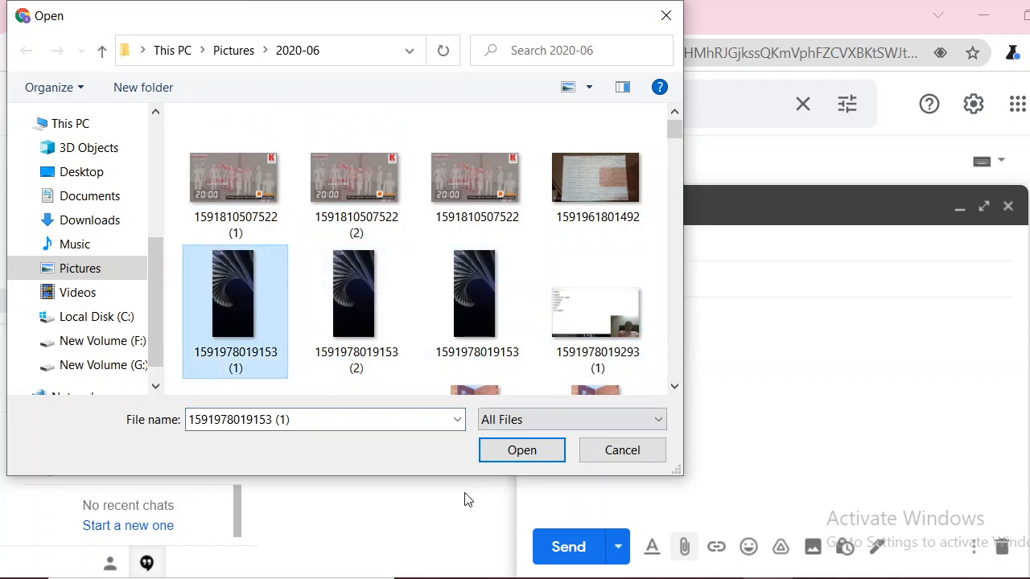
pyautogui.click(523, 451)
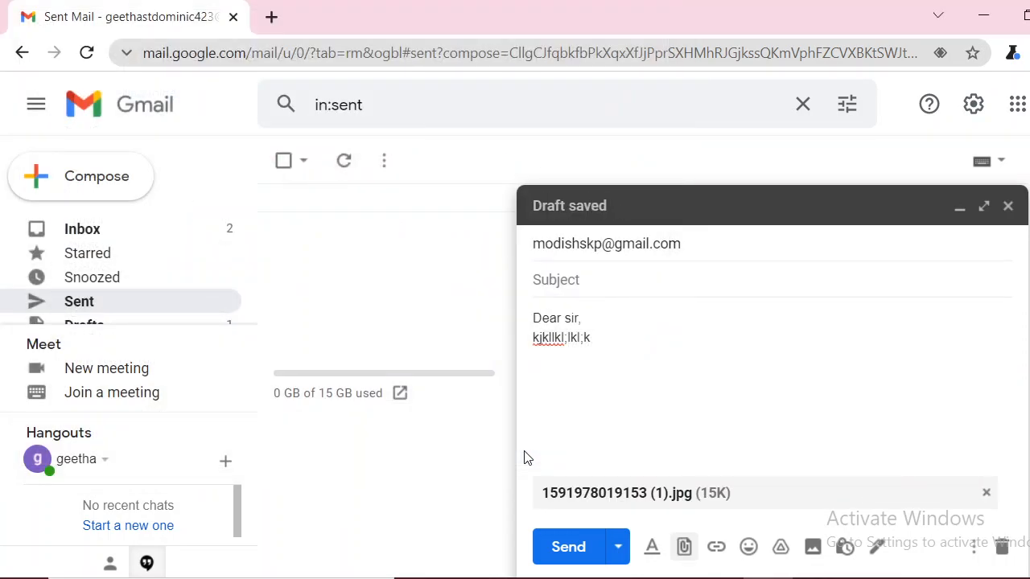
# Send the message, then switch to the Chrome window showing Google's home page
pyautogui.click(568, 548)
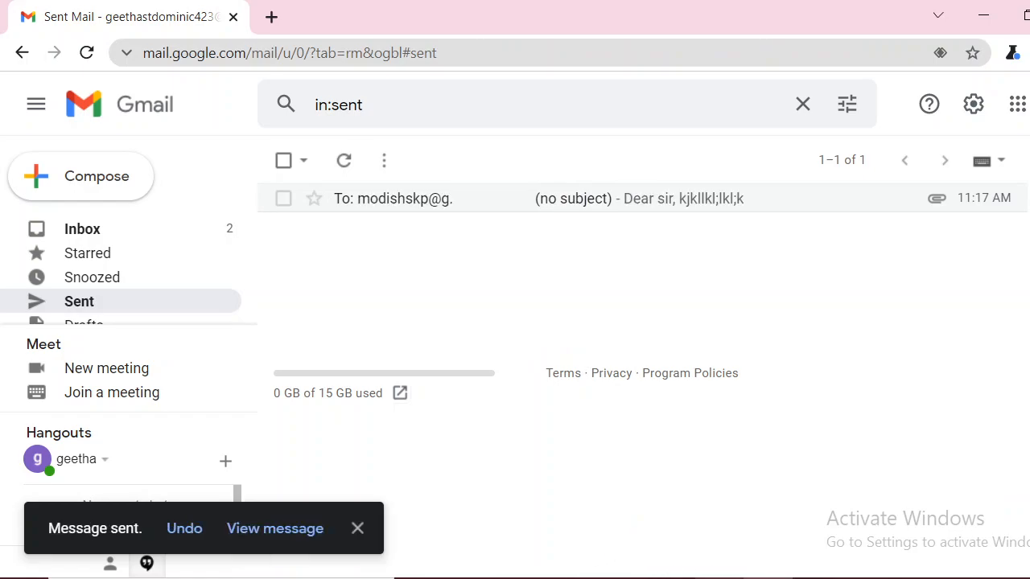
pyautogui.moveTo(718, 578)
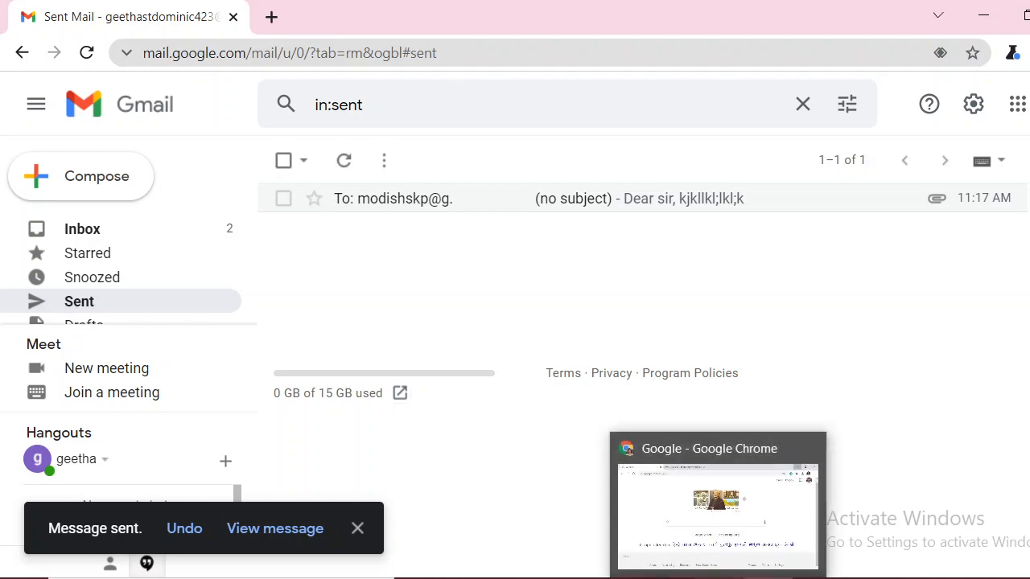
pyautogui.click(718, 503)
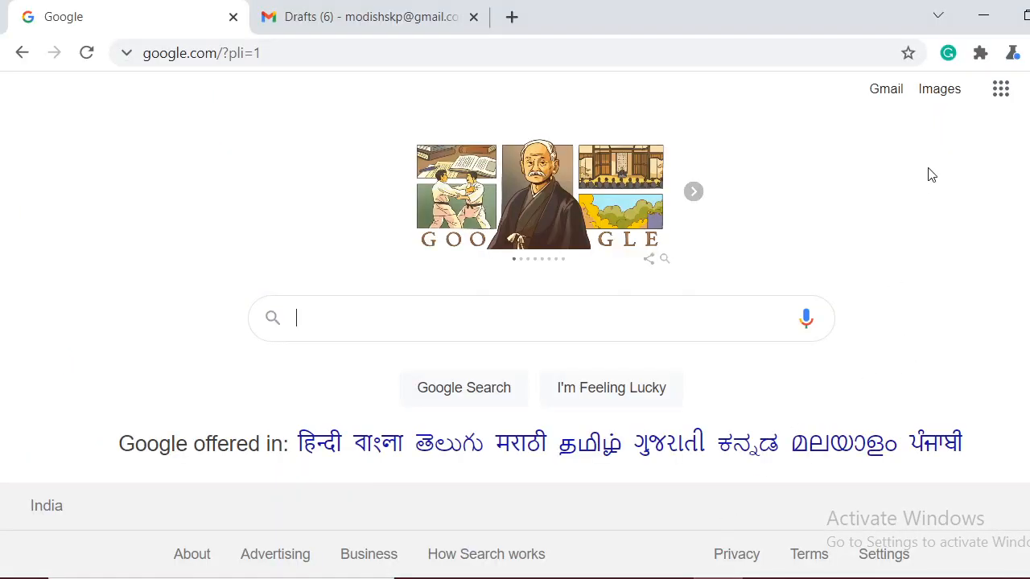
# Open Gmail from the Google home page's top-right Gmail link
pyautogui.click(892, 94)
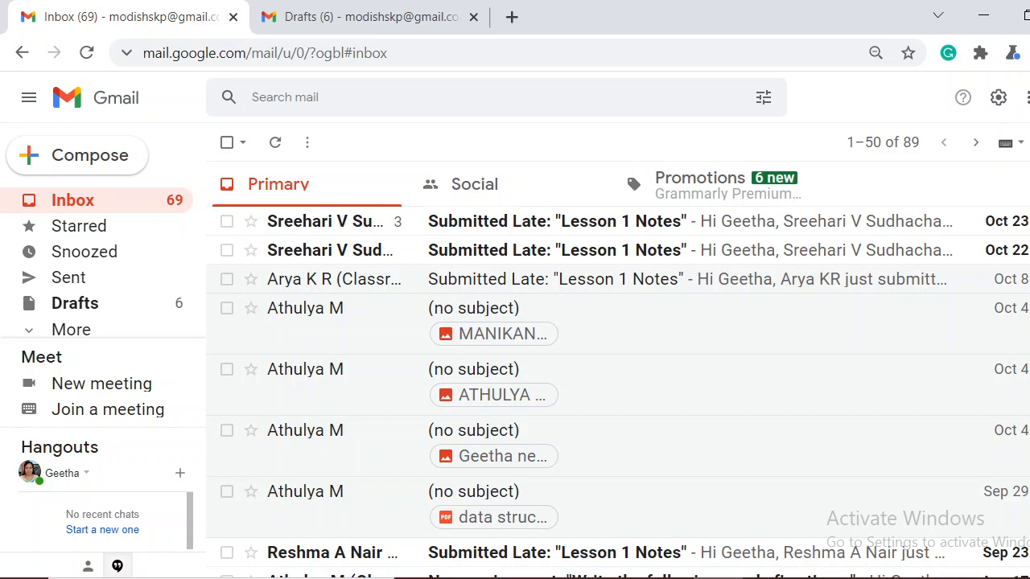
pyautogui.click(1029, 53)
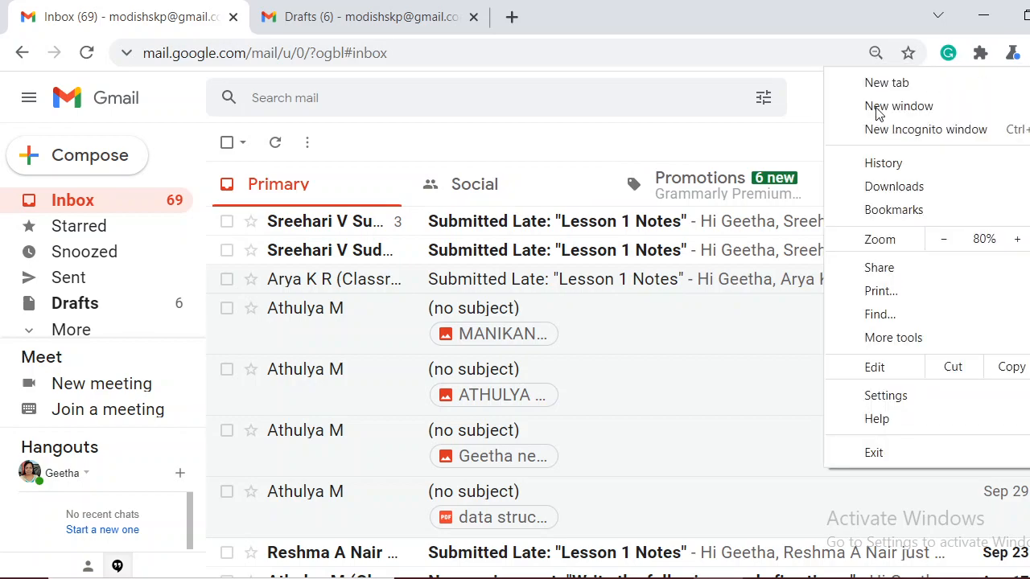
pyautogui.click(671, 342)
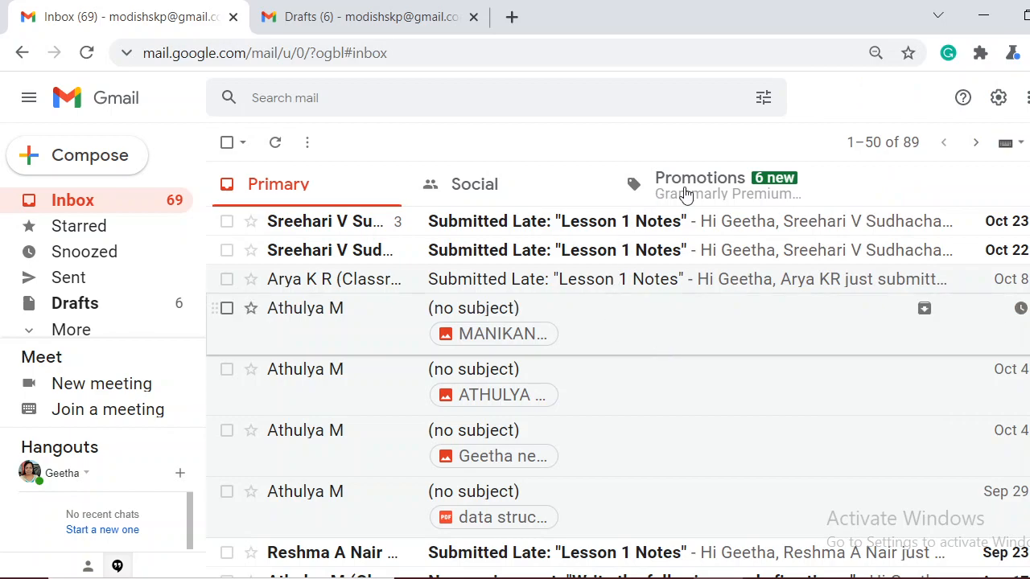
pyautogui.click(555, 207)
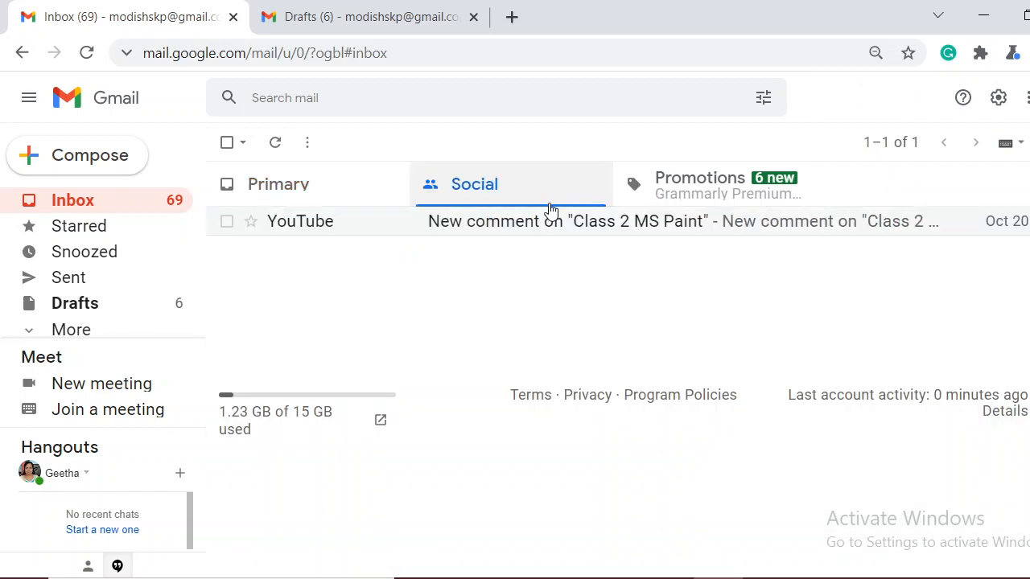
pyautogui.click(291, 198)
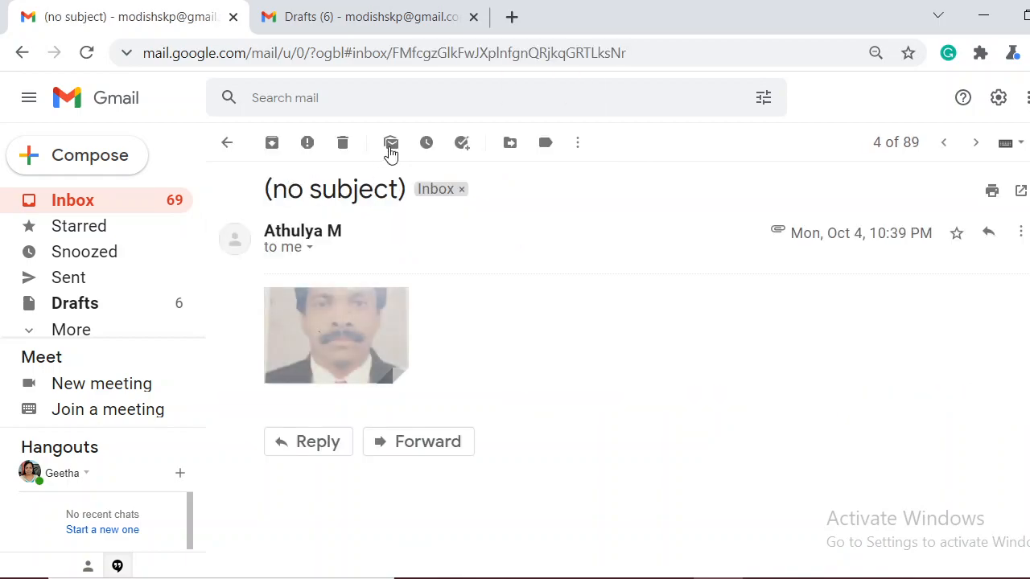
pyautogui.click(225, 150)
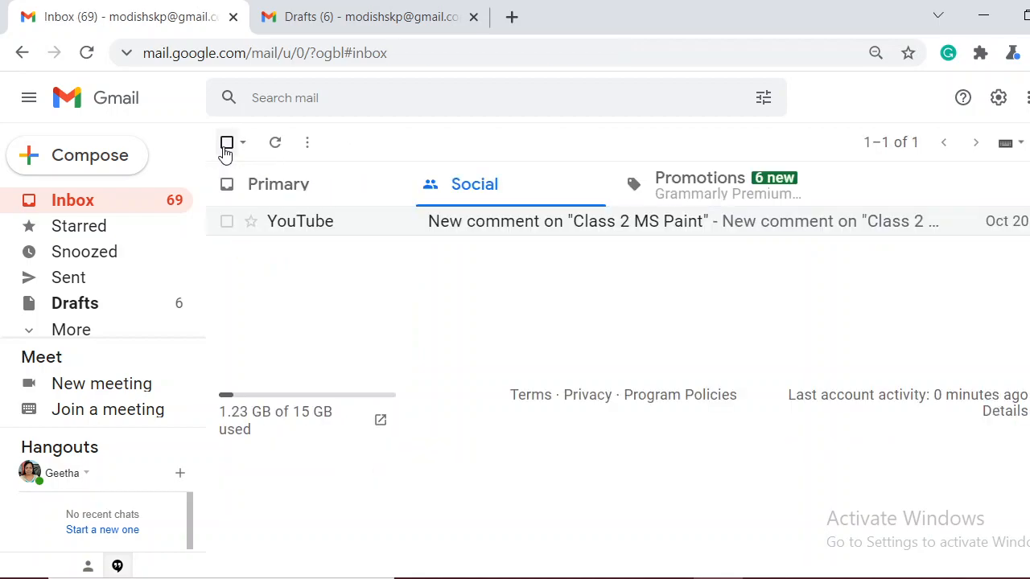
pyautogui.click(83, 204)
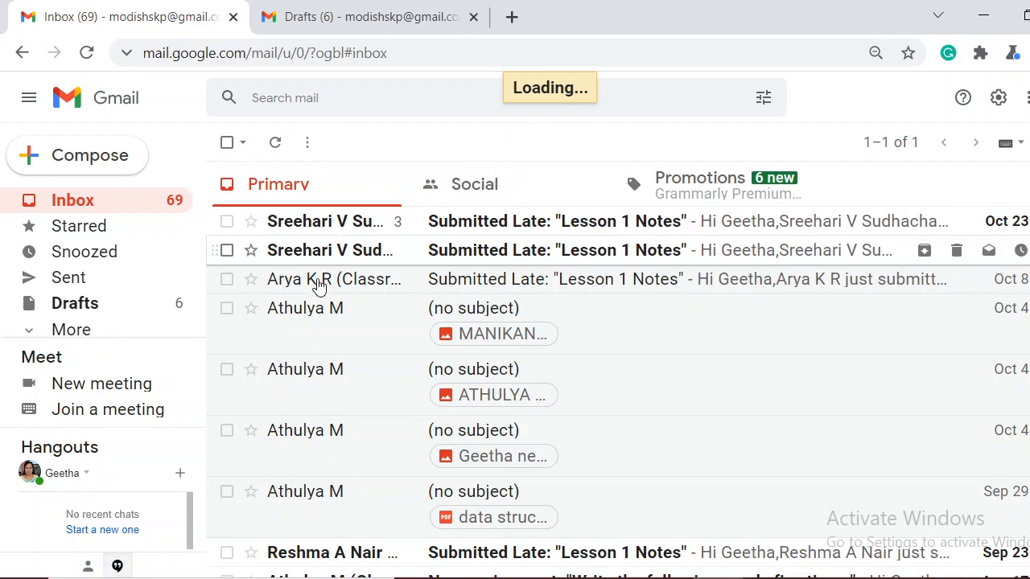
# Review the Sent folder, then go back to the inbox topped by the new '(no subject)' message
pyautogui.click(69, 282)
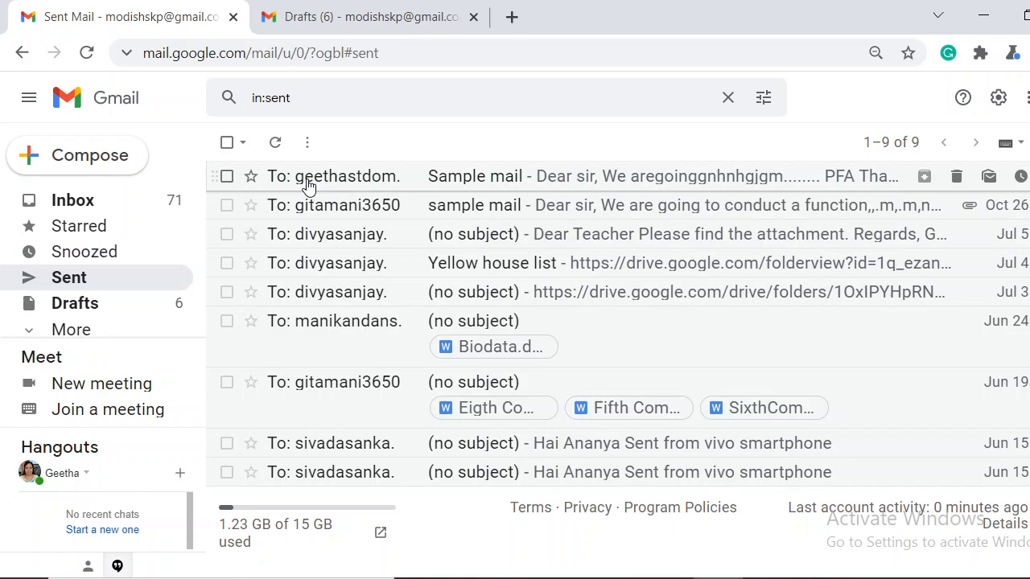
pyautogui.moveTo(318, 183)
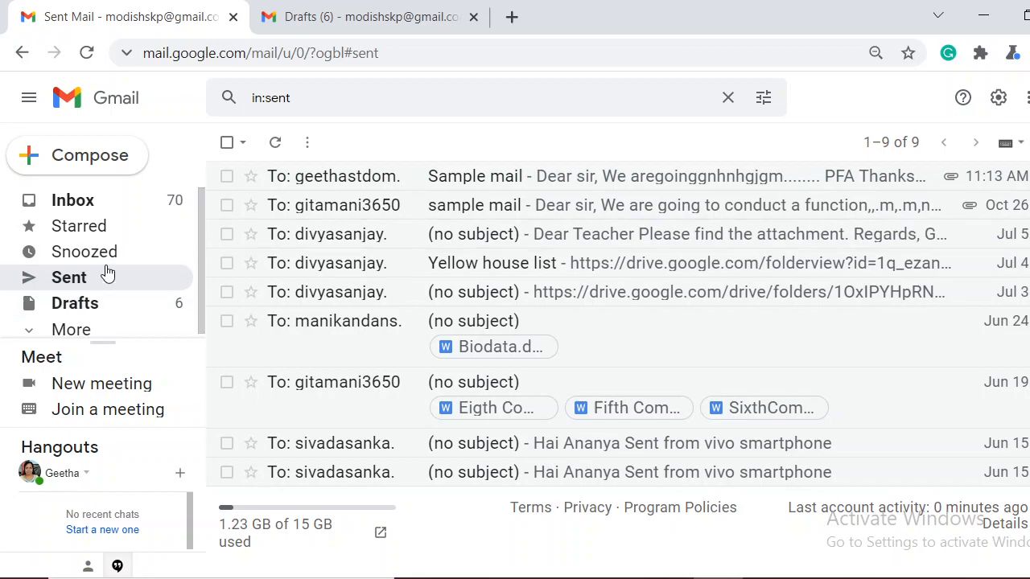
pyautogui.click(79, 208)
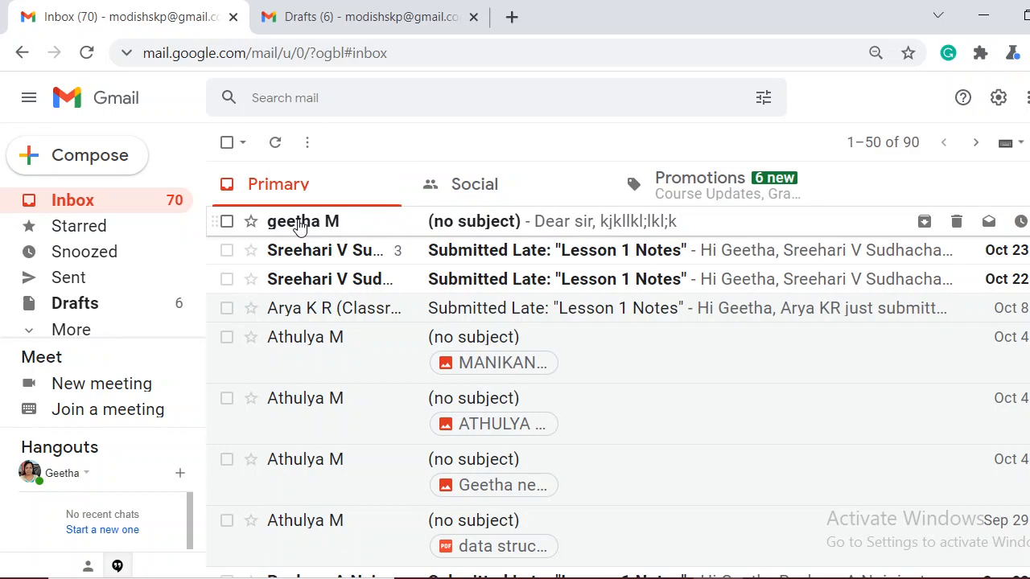
# Open the newly received no-subject 'Dear sir' message with its image attachment
pyautogui.moveTo(304, 228)
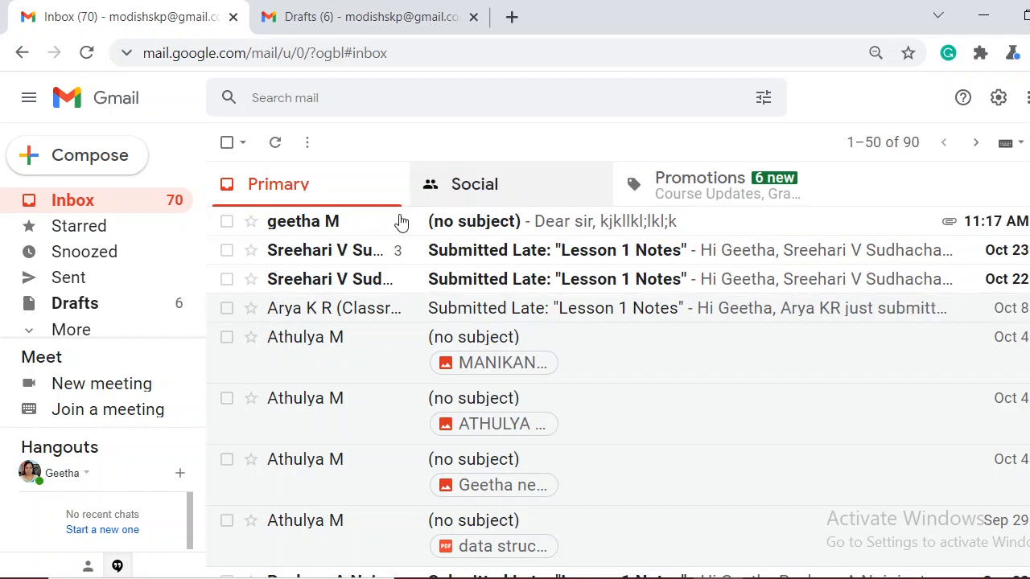
pyautogui.click(227, 222)
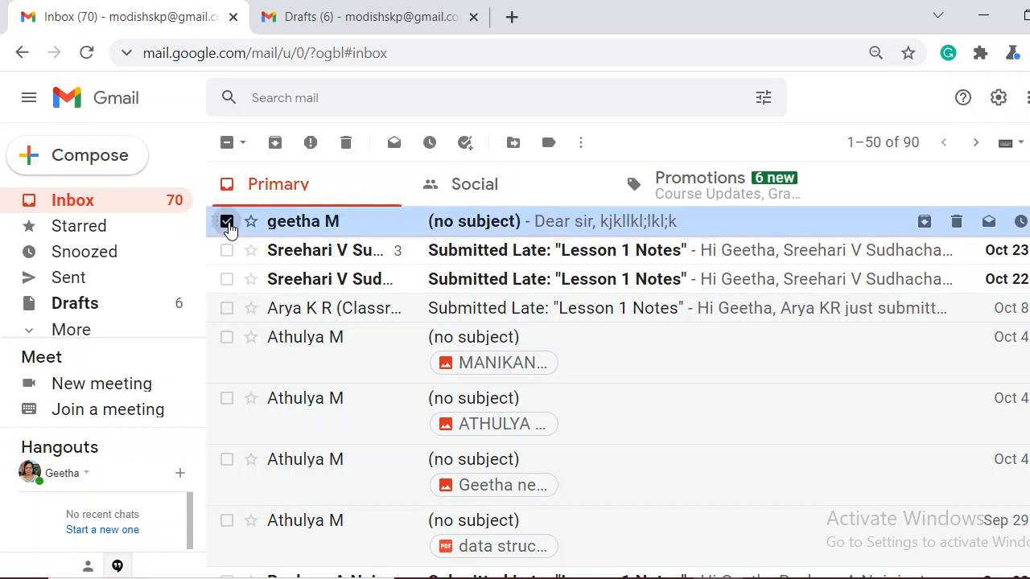
pyautogui.click(227, 224)
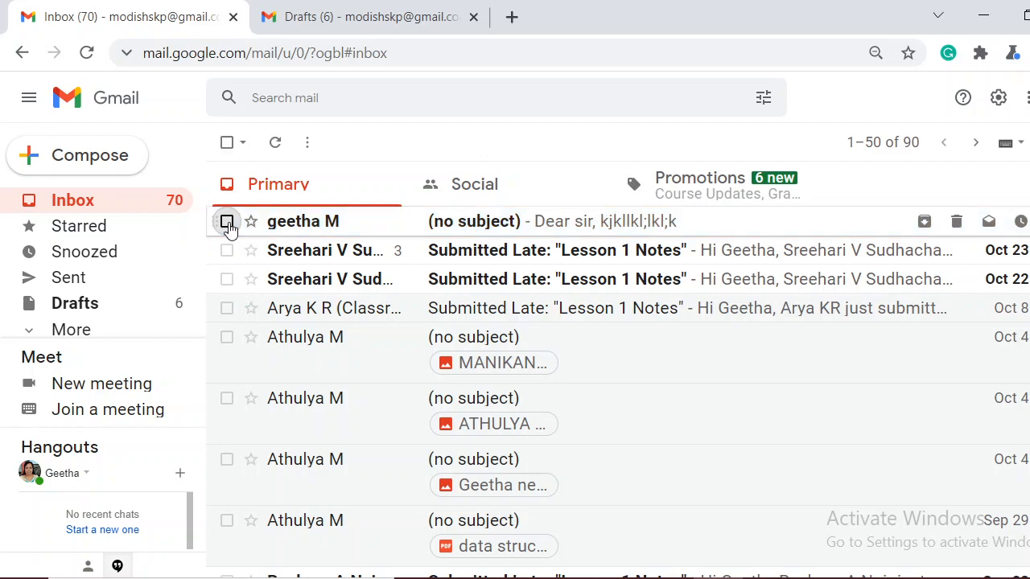
pyautogui.click(566, 228)
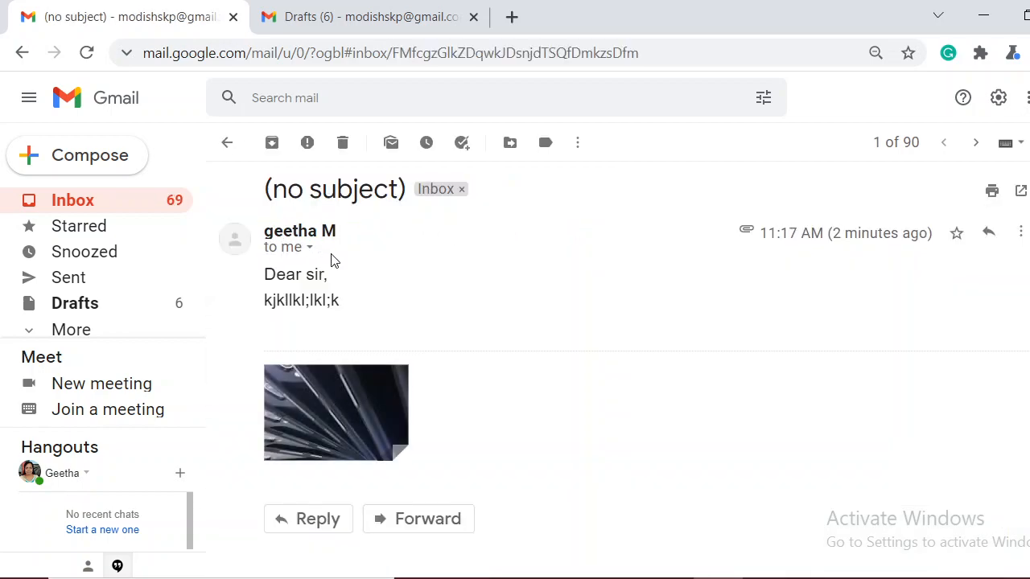
pyautogui.moveTo(338, 389)
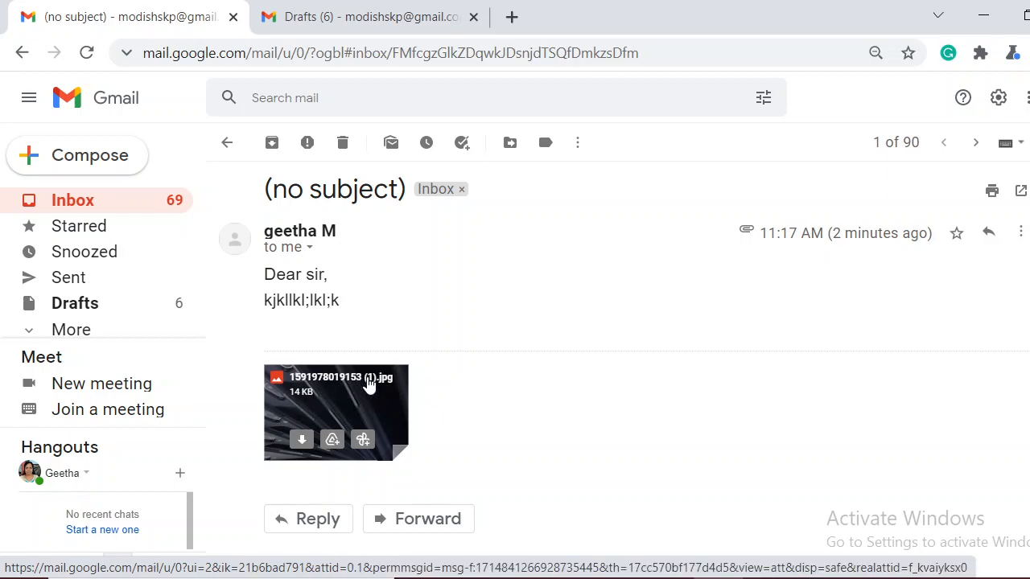
pyautogui.click(302, 445)
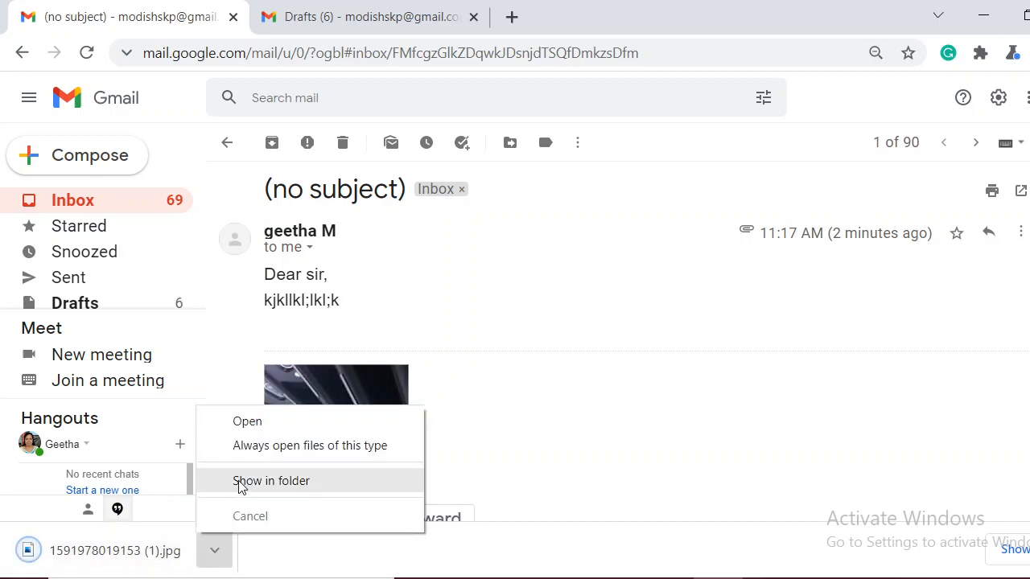
pyautogui.click(261, 425)
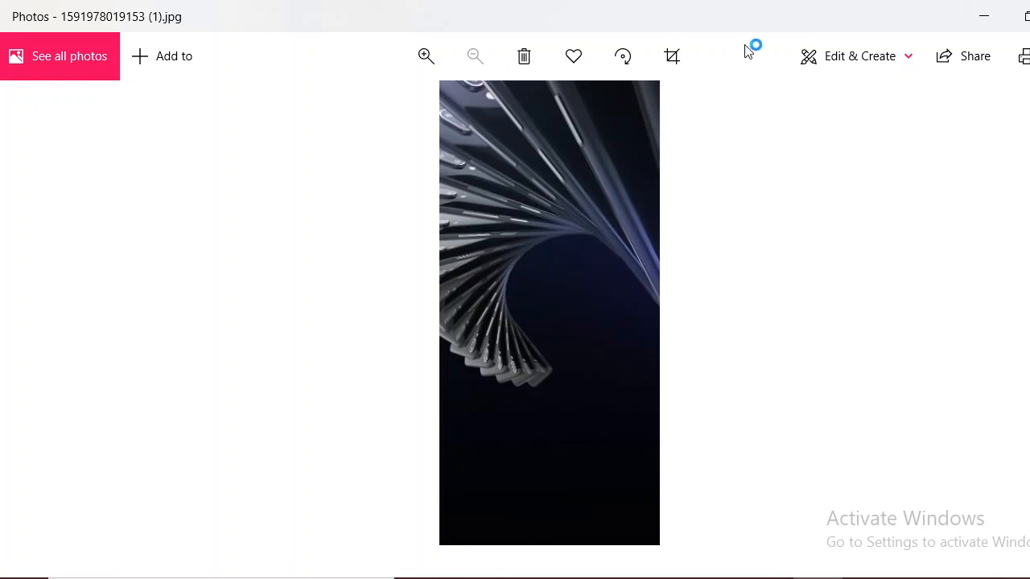
# Close the Windows Photos viewer showing the downloaded spiral picture
pyautogui.click(1029, 16)
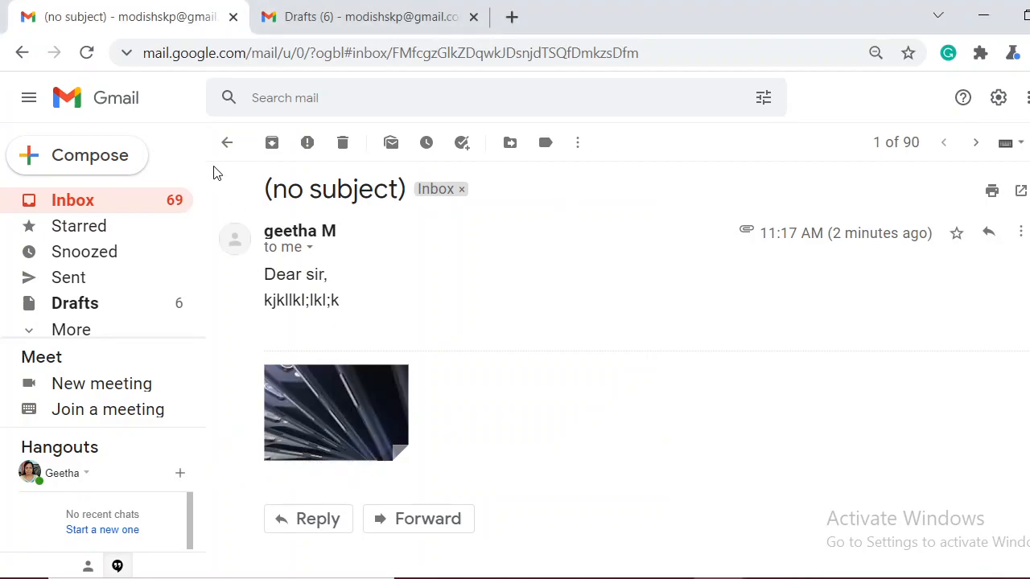
# Back in the inbox, move the received '(no subject)' Dear sir message to Trash
pyautogui.click(228, 145)
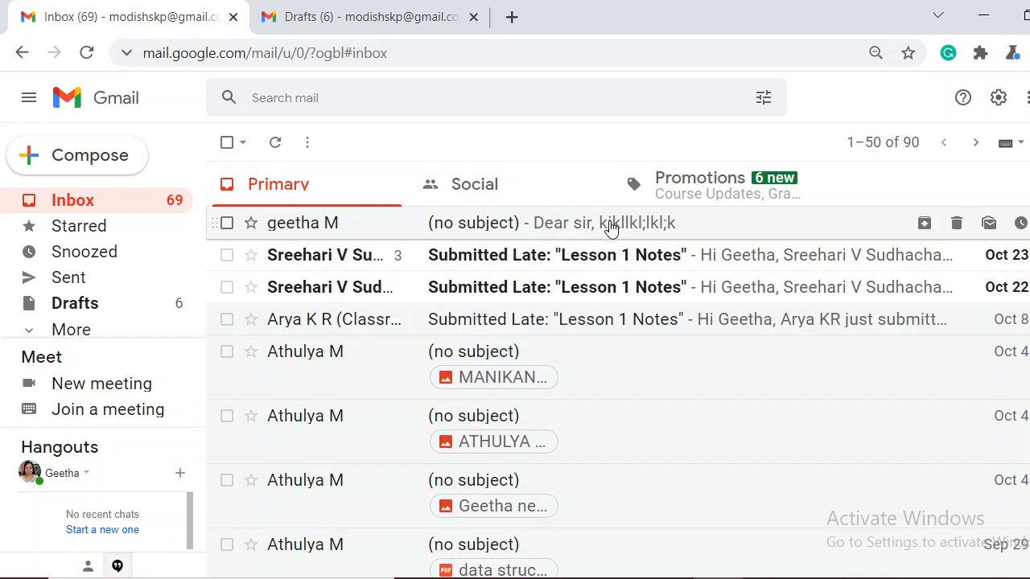
pyautogui.click(227, 224)
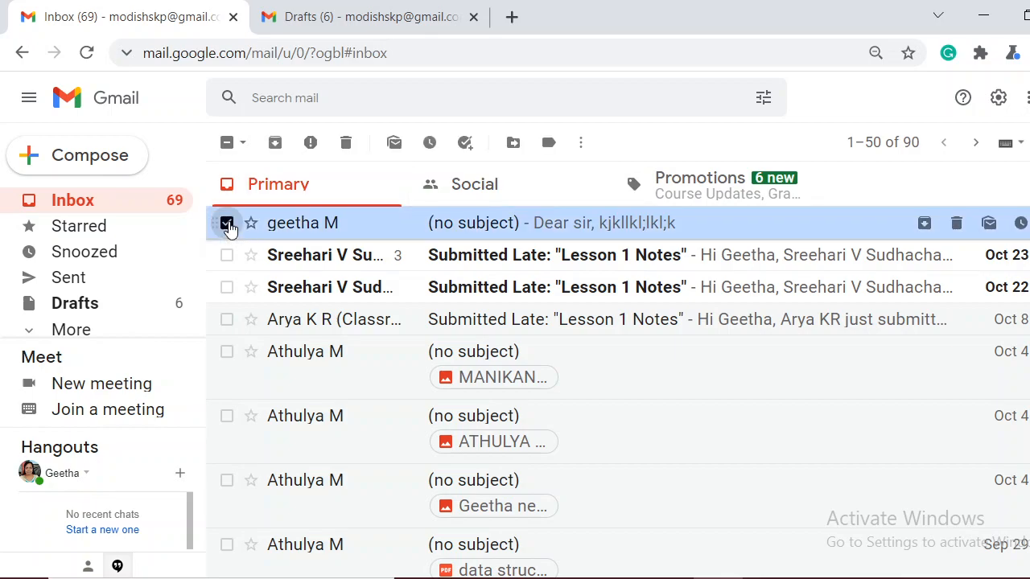
pyautogui.click(347, 147)
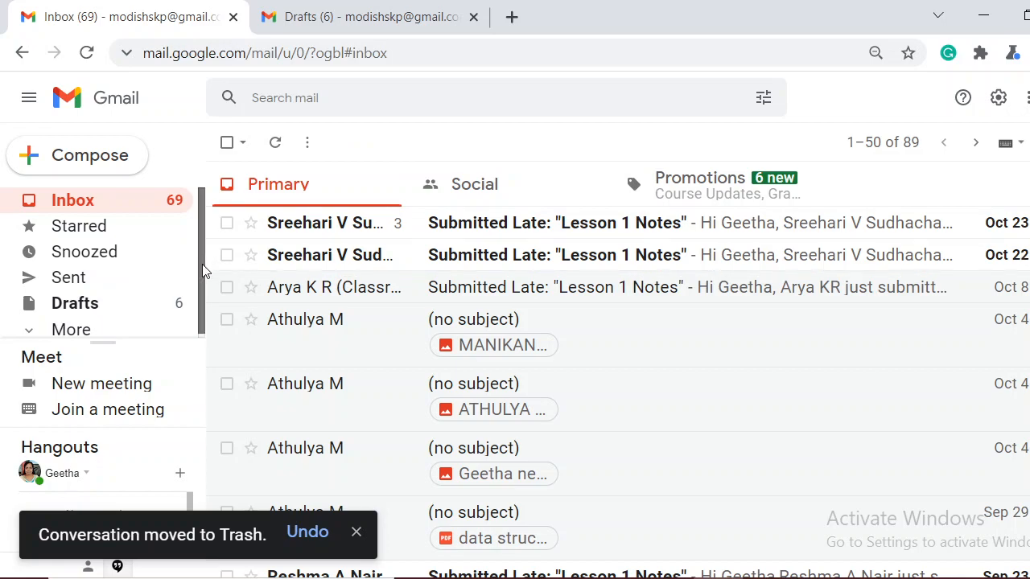
pyautogui.scroll(-1, 201, 261)
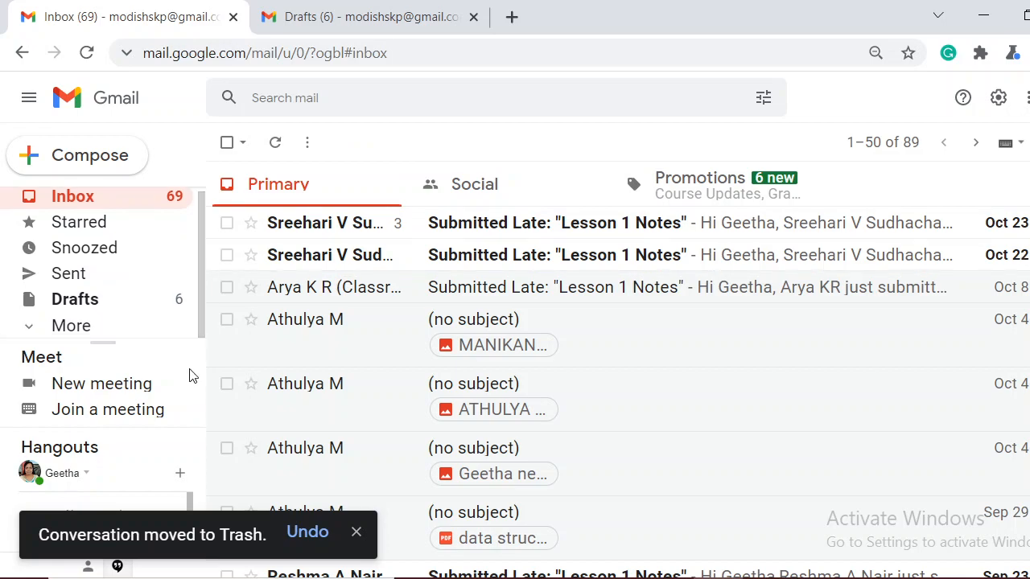
pyautogui.moveTo(190, 508); pyautogui.dragTo(201, 573)
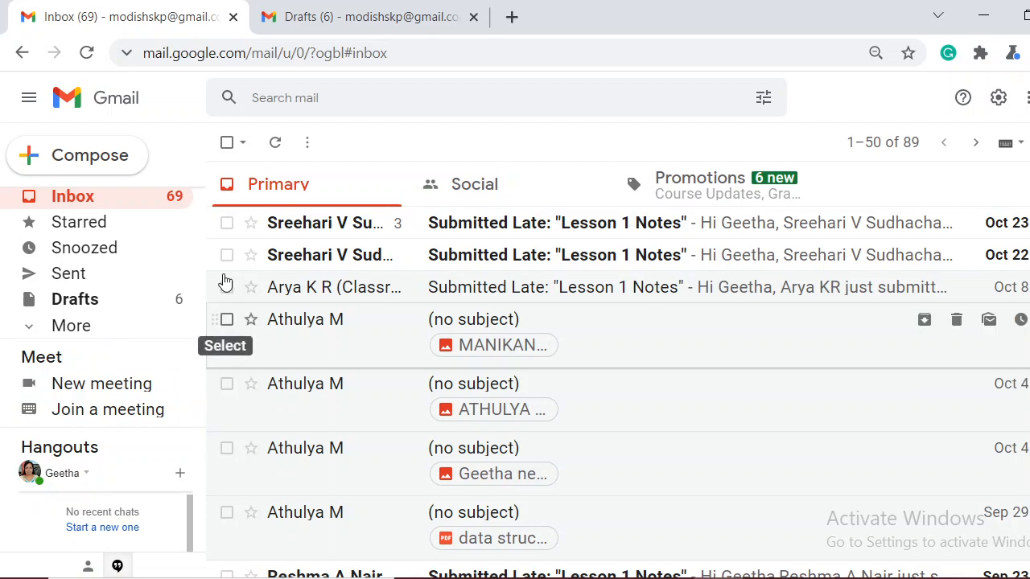
# Search all mail for 'trash', which returns no matching messages
pyautogui.click(317, 99)
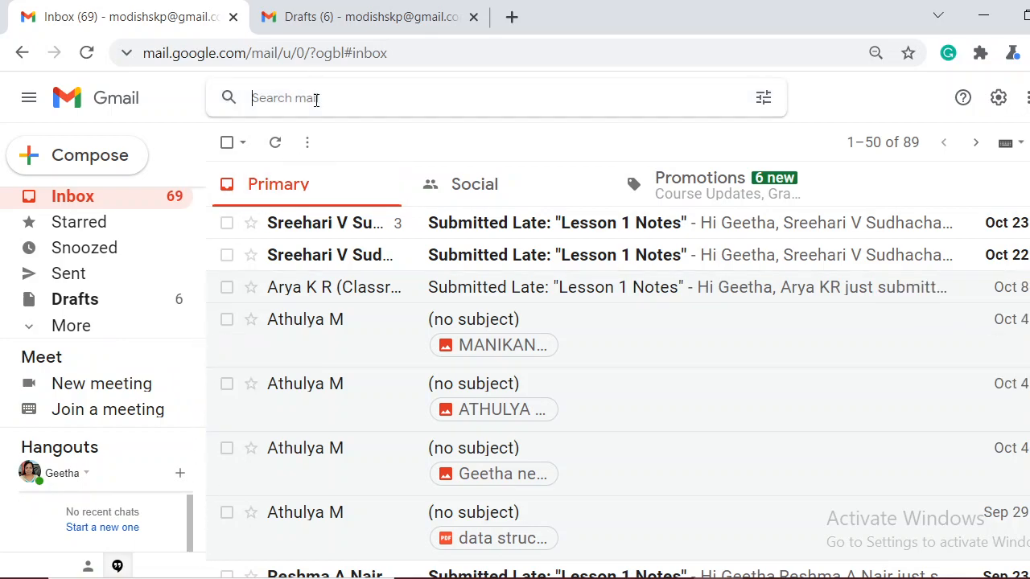
pyautogui.write('tr')
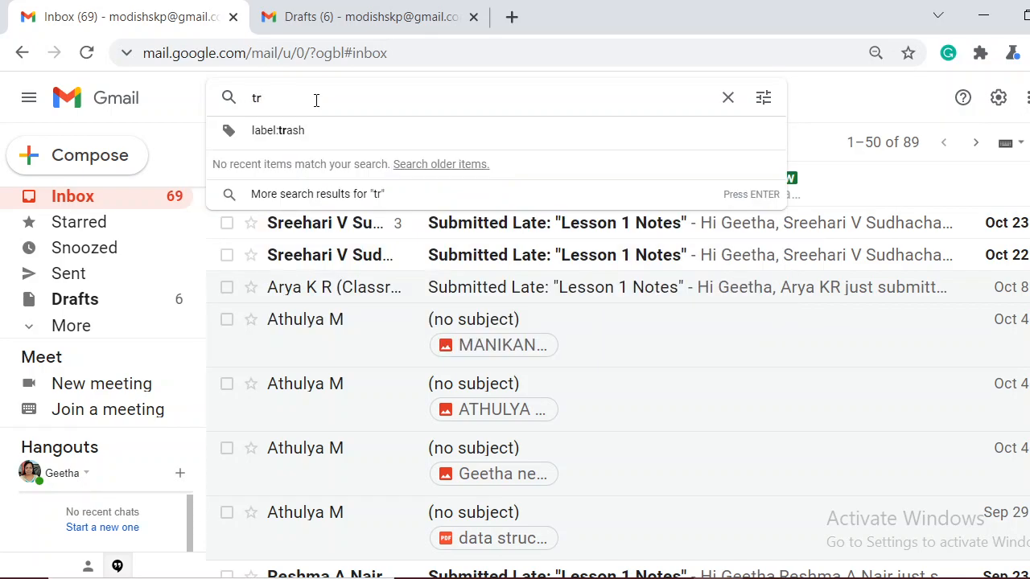
pyautogui.write('ash')
pyautogui.press('Return')
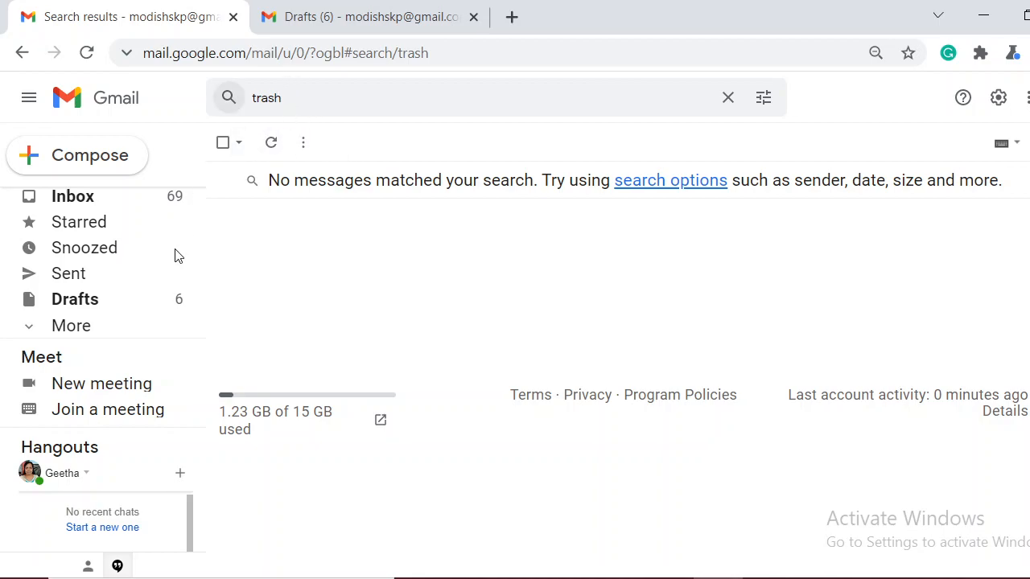
# Expand the sidebar's More folders and scroll down to show Trash, Spam and All Mail
pyautogui.moveTo(202, 255); pyautogui.dragTo(193, 197)
pyautogui.moveTo(204, 271); pyautogui.dragTo(220, 349)
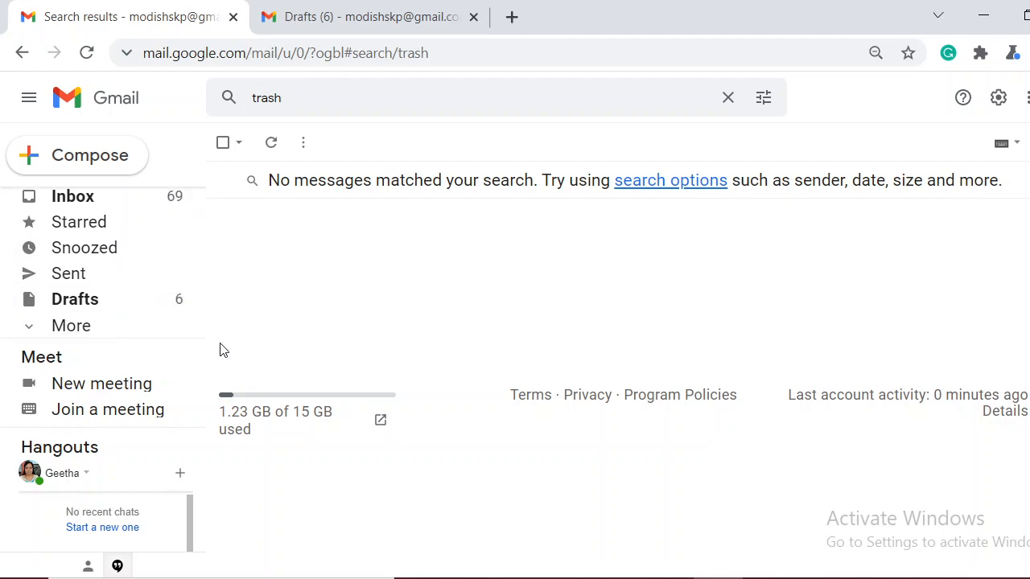
pyautogui.click(32, 335)
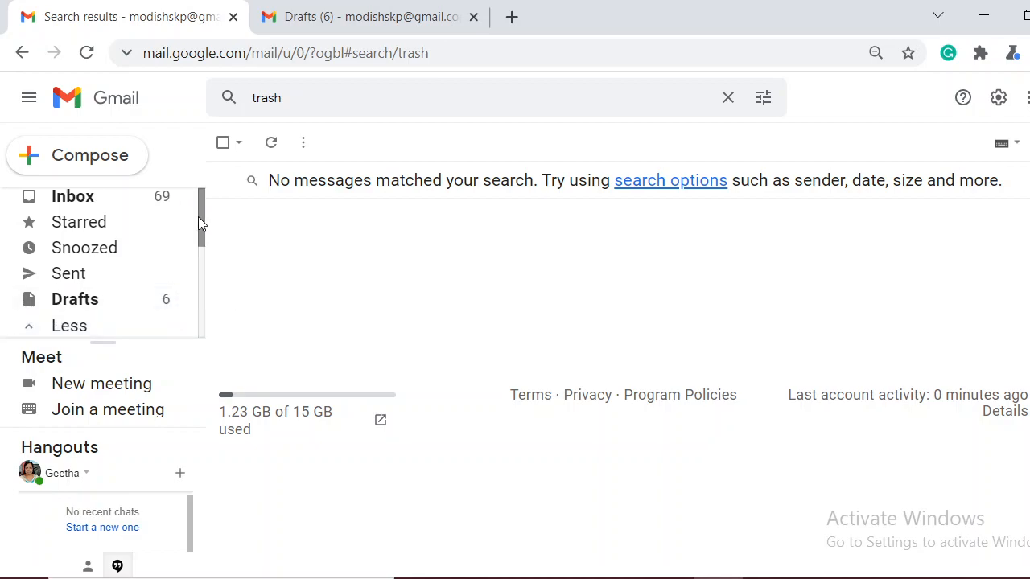
pyautogui.moveTo(200, 223); pyautogui.dragTo(213, 372)
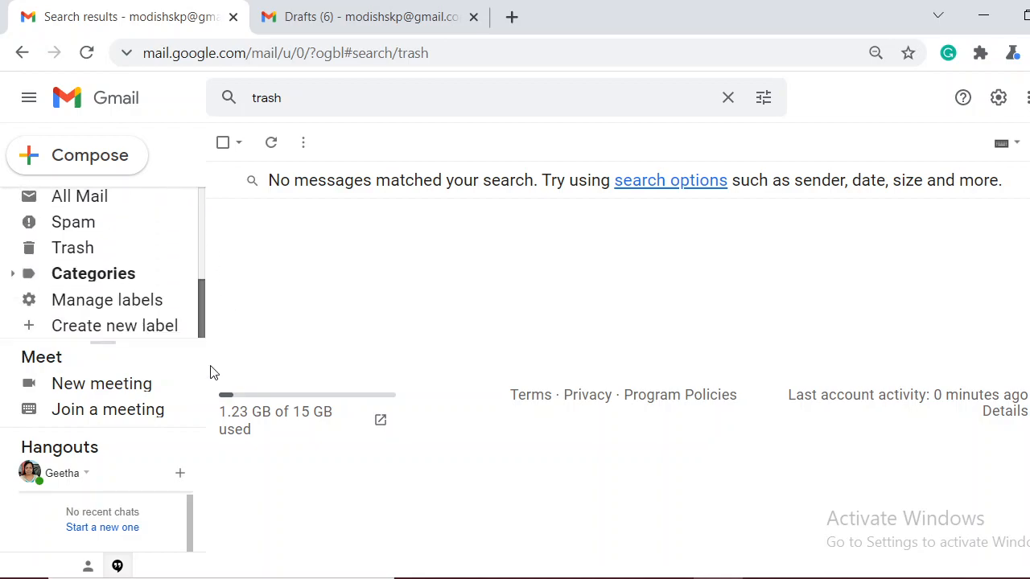
# In Trash, permanently delete the no-subject, Learn Digital Marketing, Upgrade your business knowledge and Leadership skills mails
pyautogui.click(57, 252)
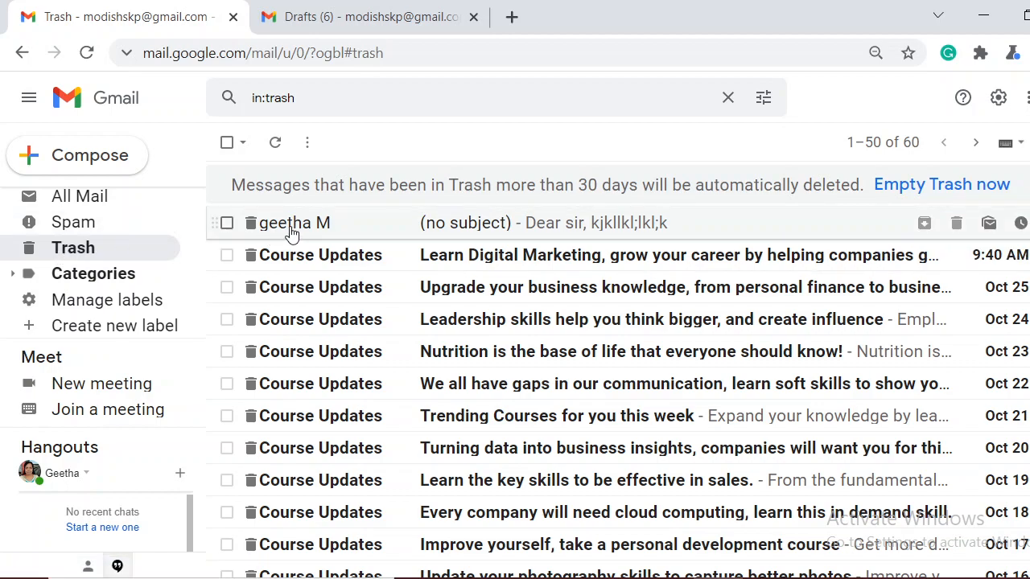
pyautogui.moveTo(300, 230)
pyautogui.click(227, 223)
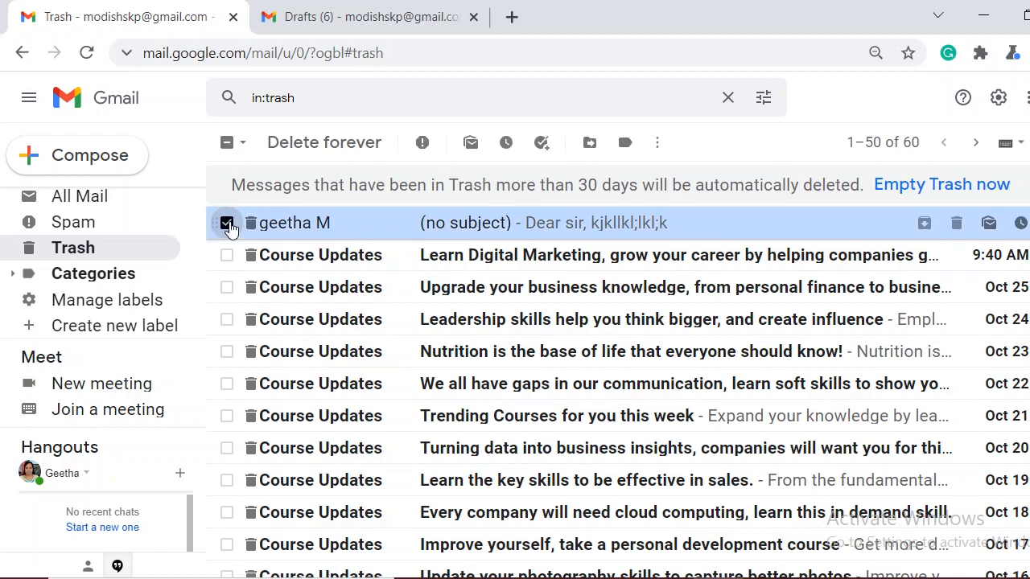
pyautogui.click(227, 256)
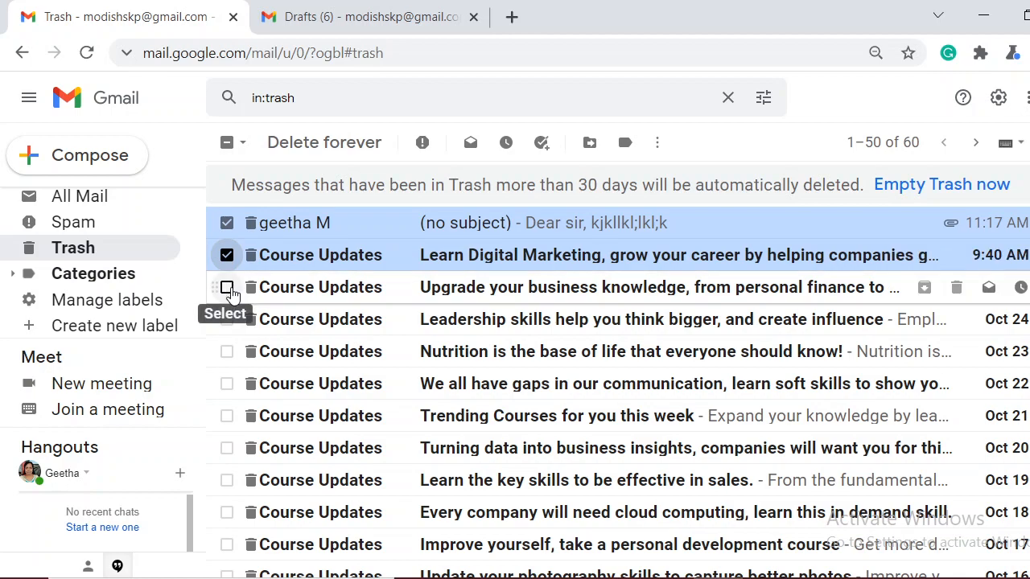
pyautogui.click(227, 288)
pyautogui.click(227, 320)
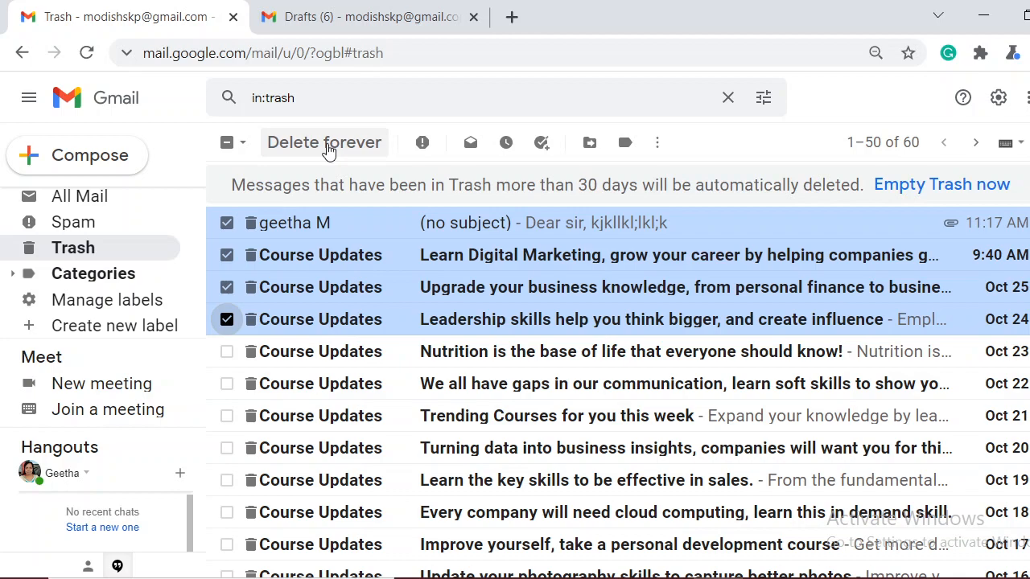
pyautogui.click(328, 150)
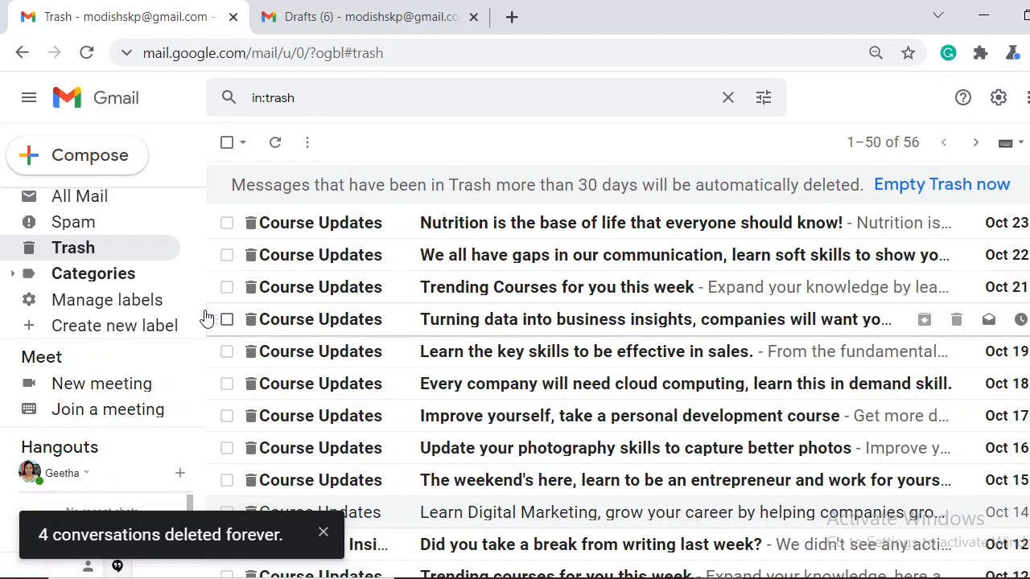
pyautogui.scroll(3, 198, 310)
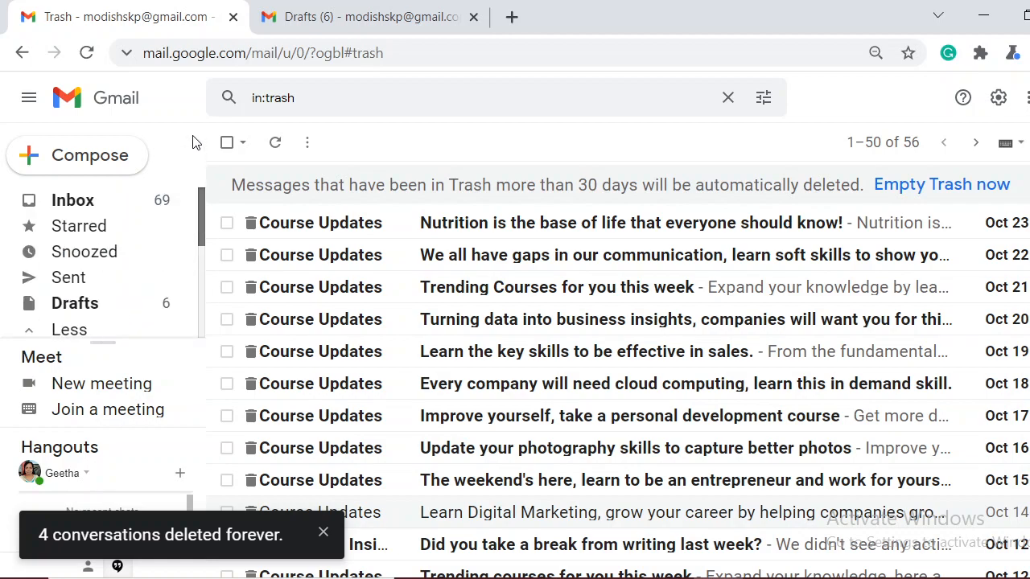
# Return to the inbox, then open the second account's inbox showing its two received mails
pyautogui.click(72, 201)
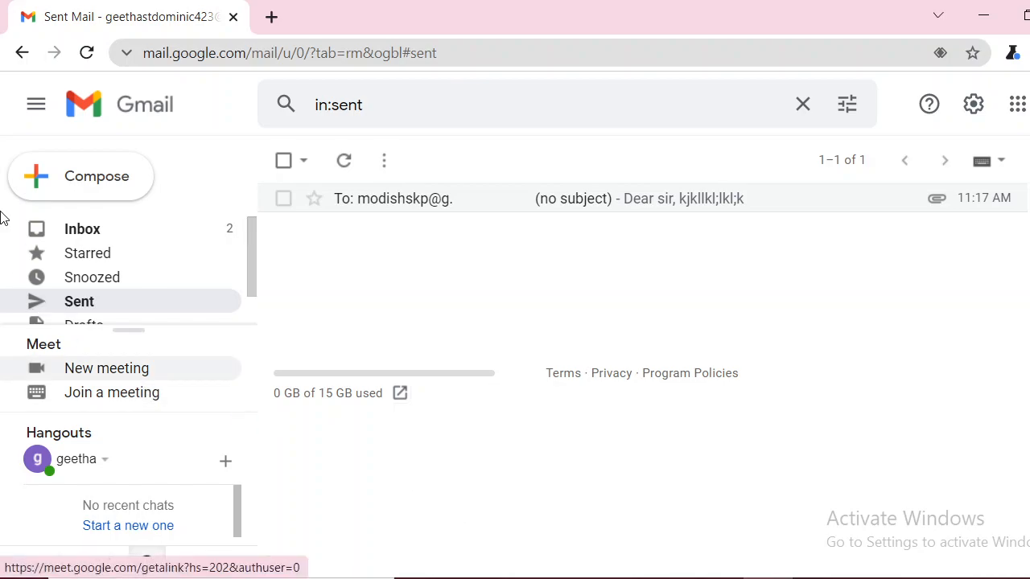
pyautogui.click(85, 235)
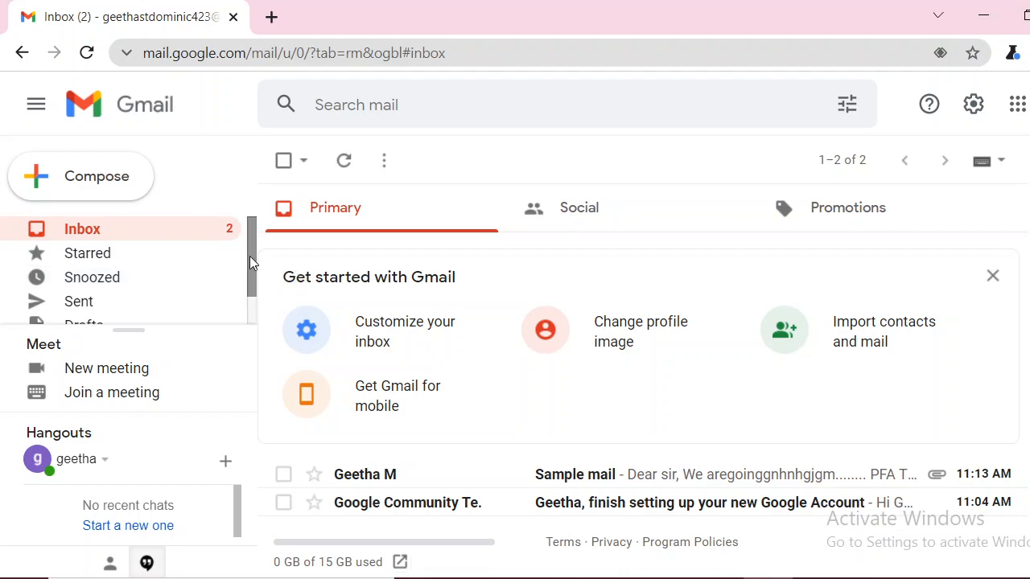
pyautogui.scroll(-1, 252, 291)
pyautogui.moveTo(251, 297)
pyautogui.mouseDown()
pyautogui.moveTo(251, 270)
pyautogui.moveTo(250, 281)
pyautogui.mouseUp()
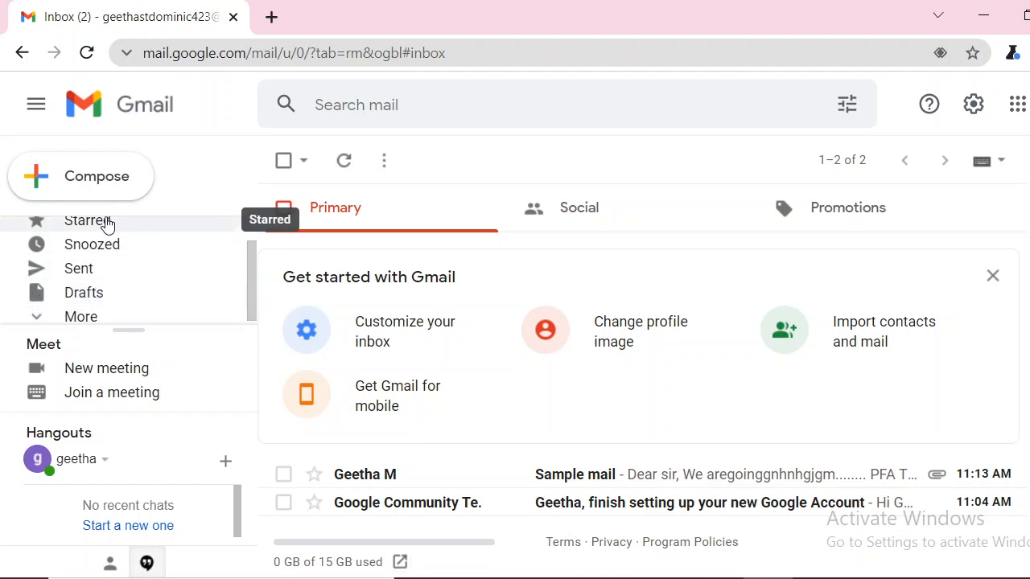
# Compose a message to the first account's address, subject 'Trial', body 'ggshgfhjnhjh', and save it as a draft
pyautogui.click(103, 187)
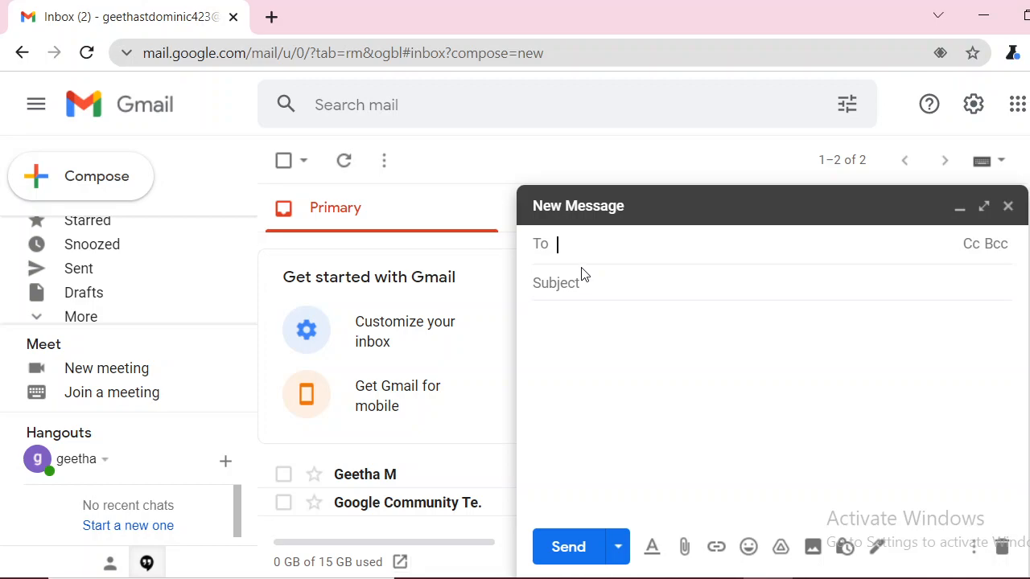
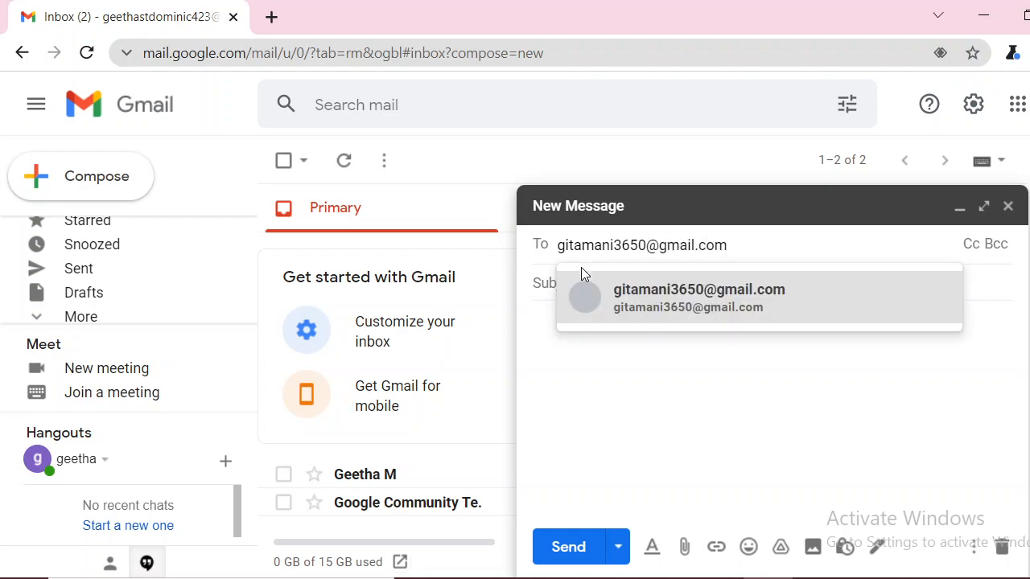
pyautogui.click(647, 301)
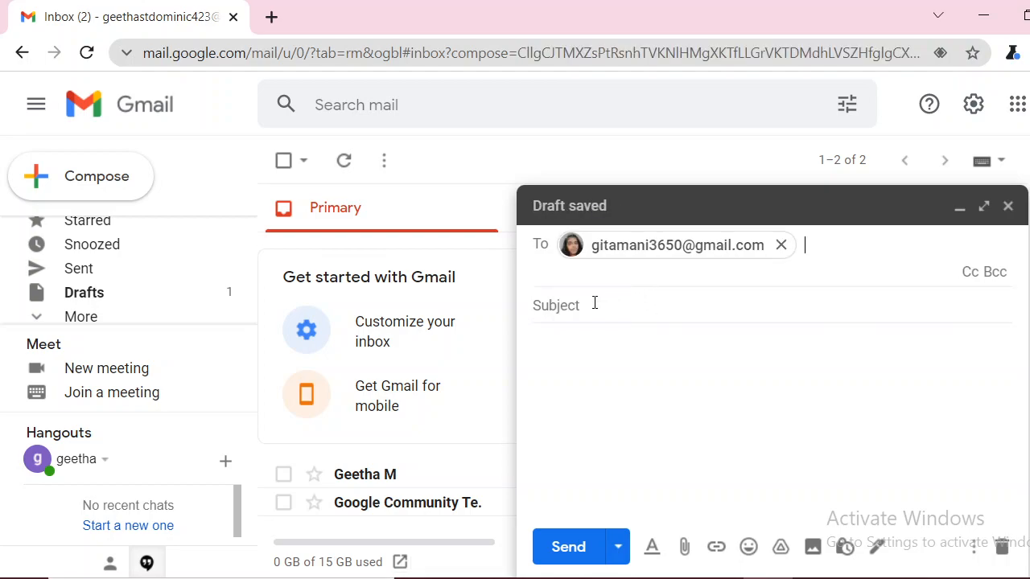
pyautogui.click(561, 312)
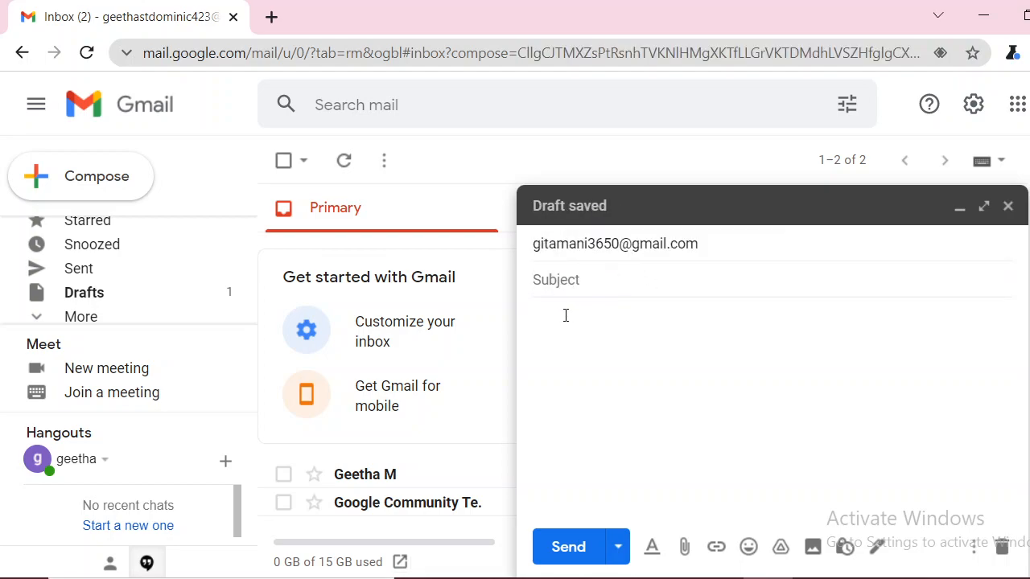
pyautogui.write('t')
pyautogui.press('BackSpace')
pyautogui.write('Trial')
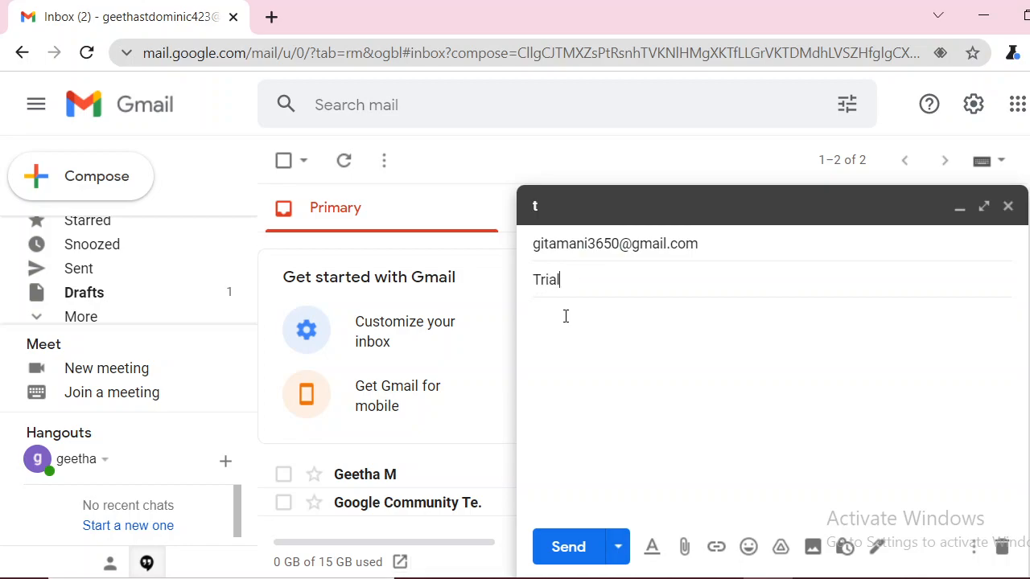
pyautogui.click(540, 336)
pyautogui.write('ggshgfhjnhjhj')
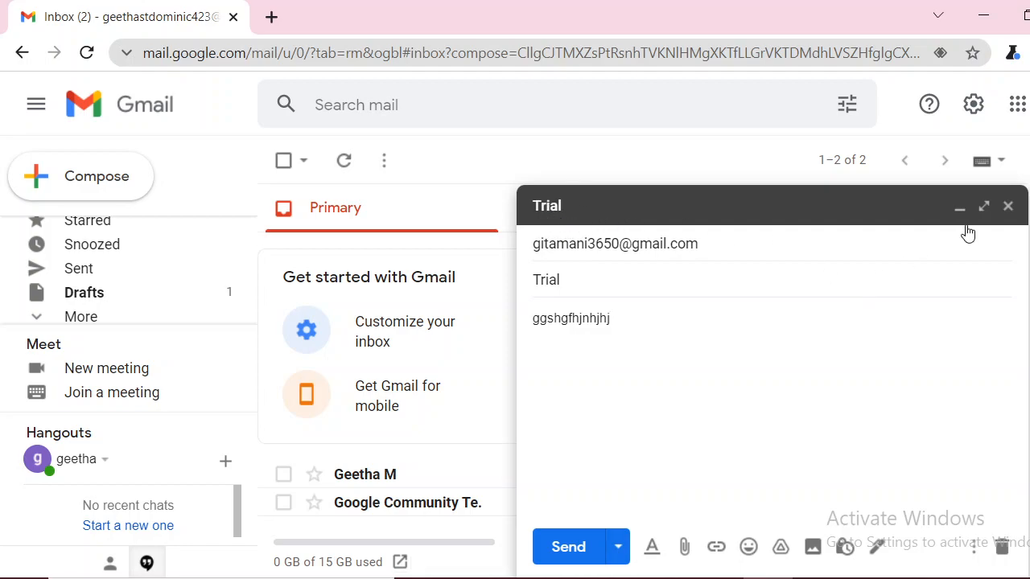
pyautogui.click(1008, 210)
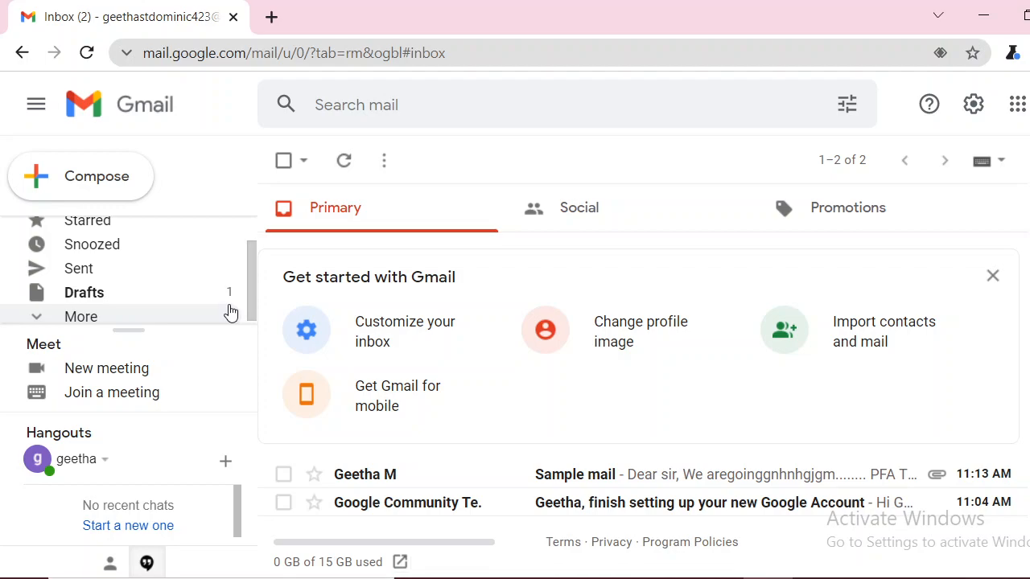
# Open Drafts, reopen and close the Trial draft unchanged, then bring up the account panel
pyautogui.click(80, 296)
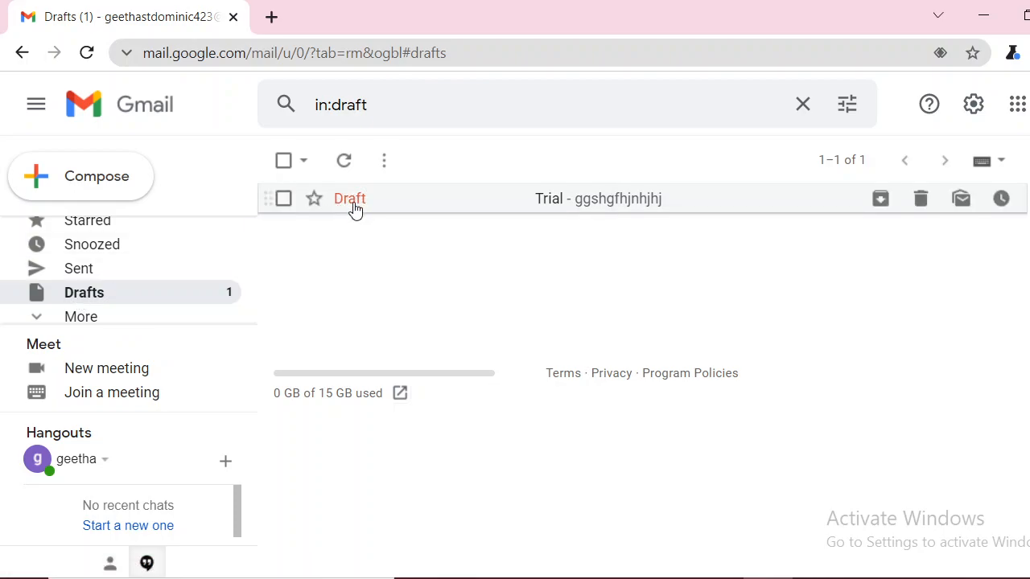
pyautogui.click(574, 207)
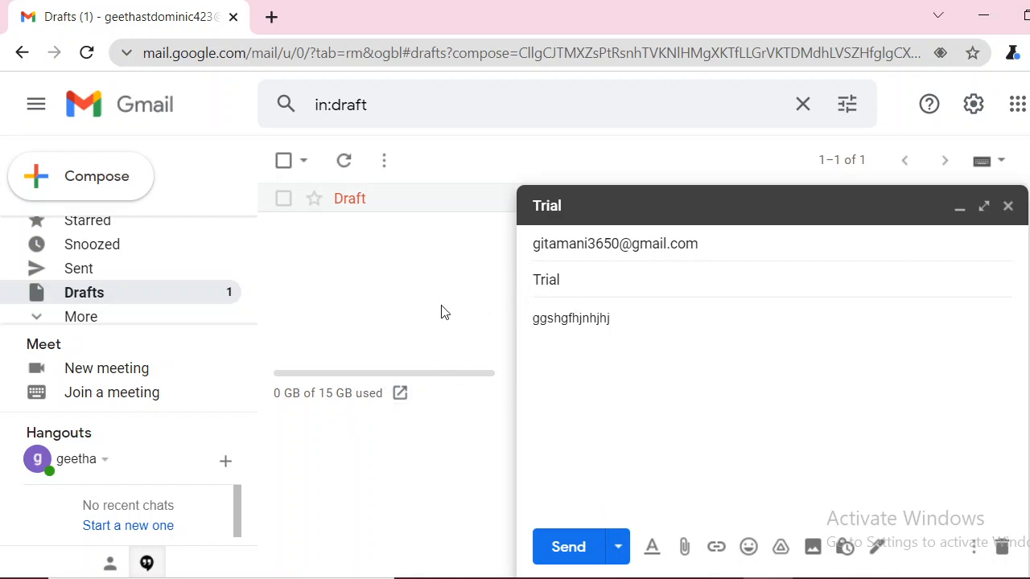
pyautogui.click(1007, 206)
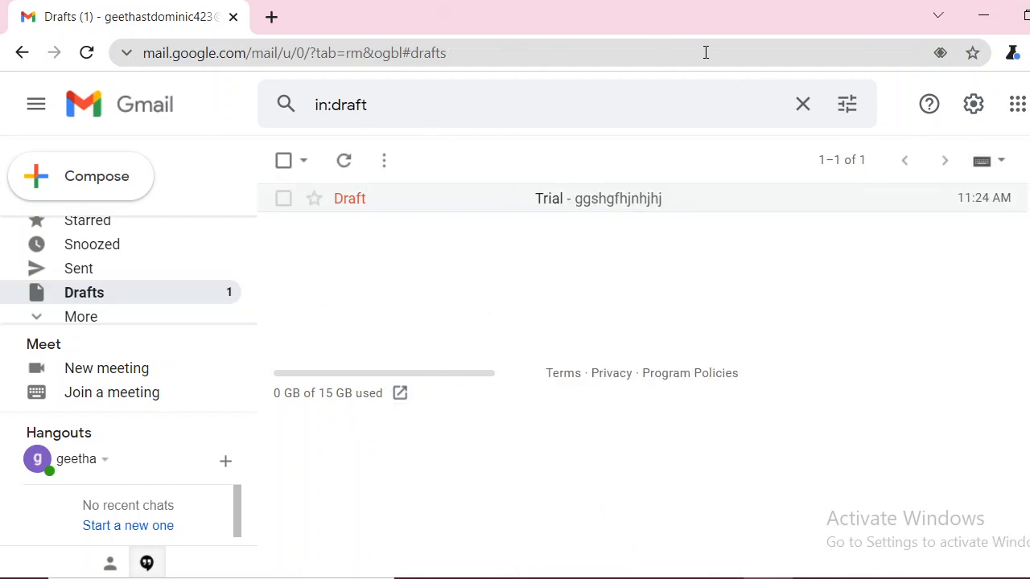
pyautogui.click(1029, 103)
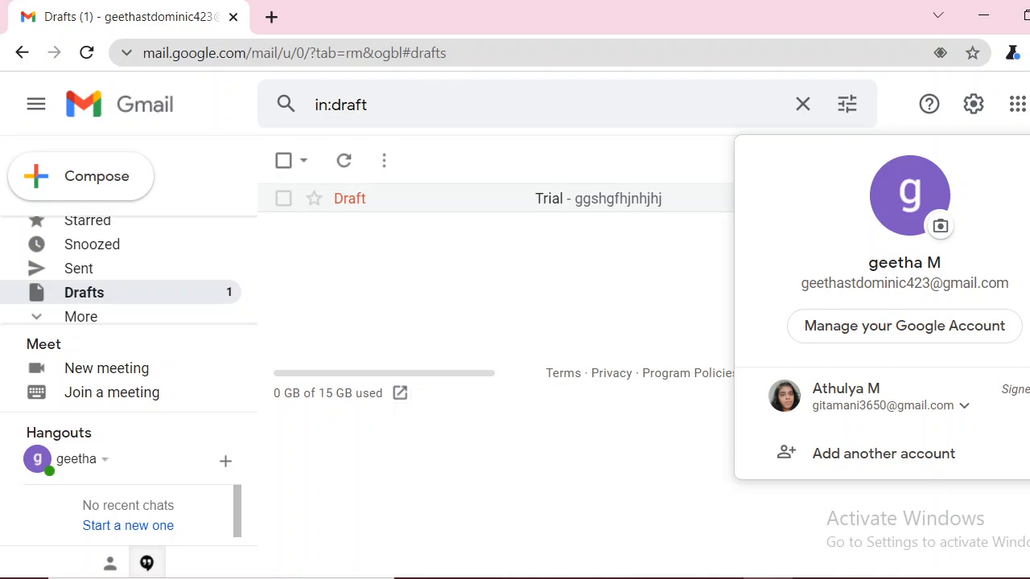
# Sign the second account out of Gmail and bring the OBS recording window back up
pyautogui.scroll(-2, 882, 306)
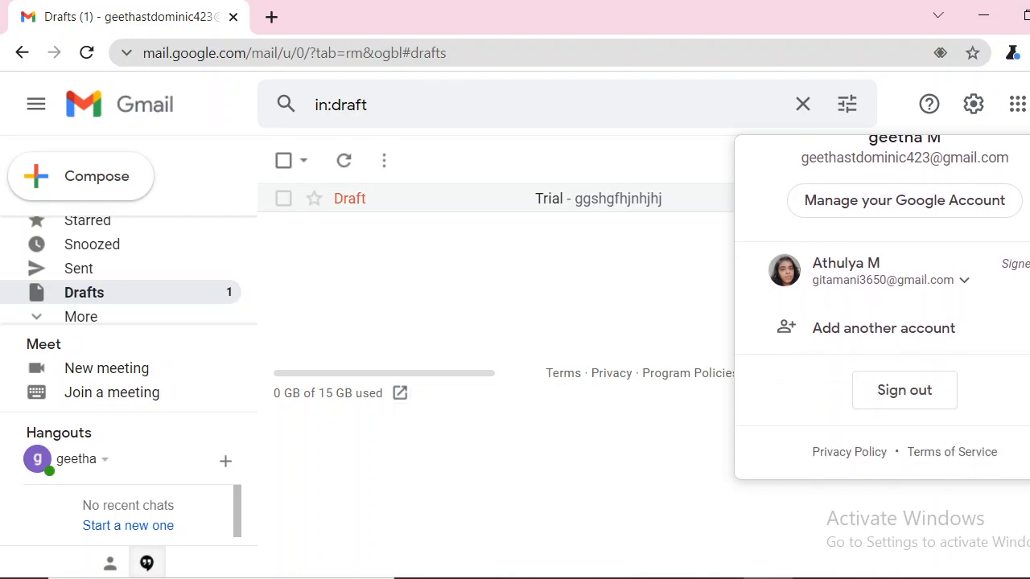
pyautogui.click(901, 394)
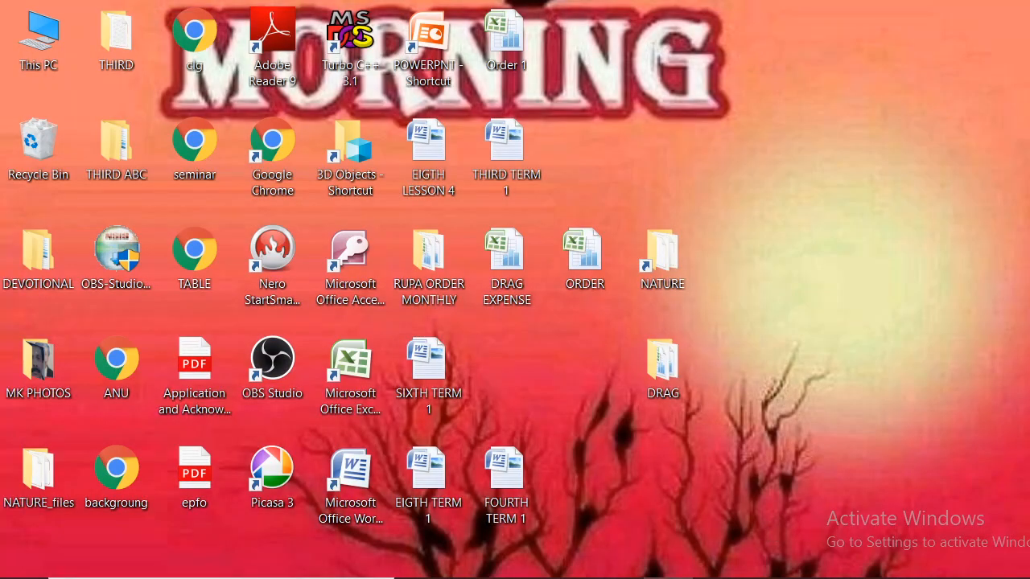
pyautogui.click(668, 578)
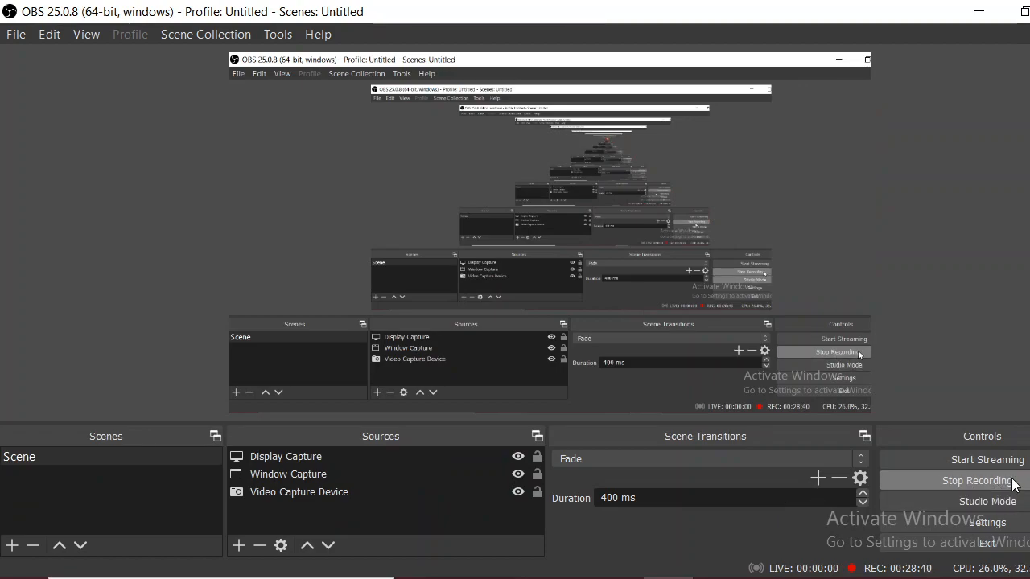